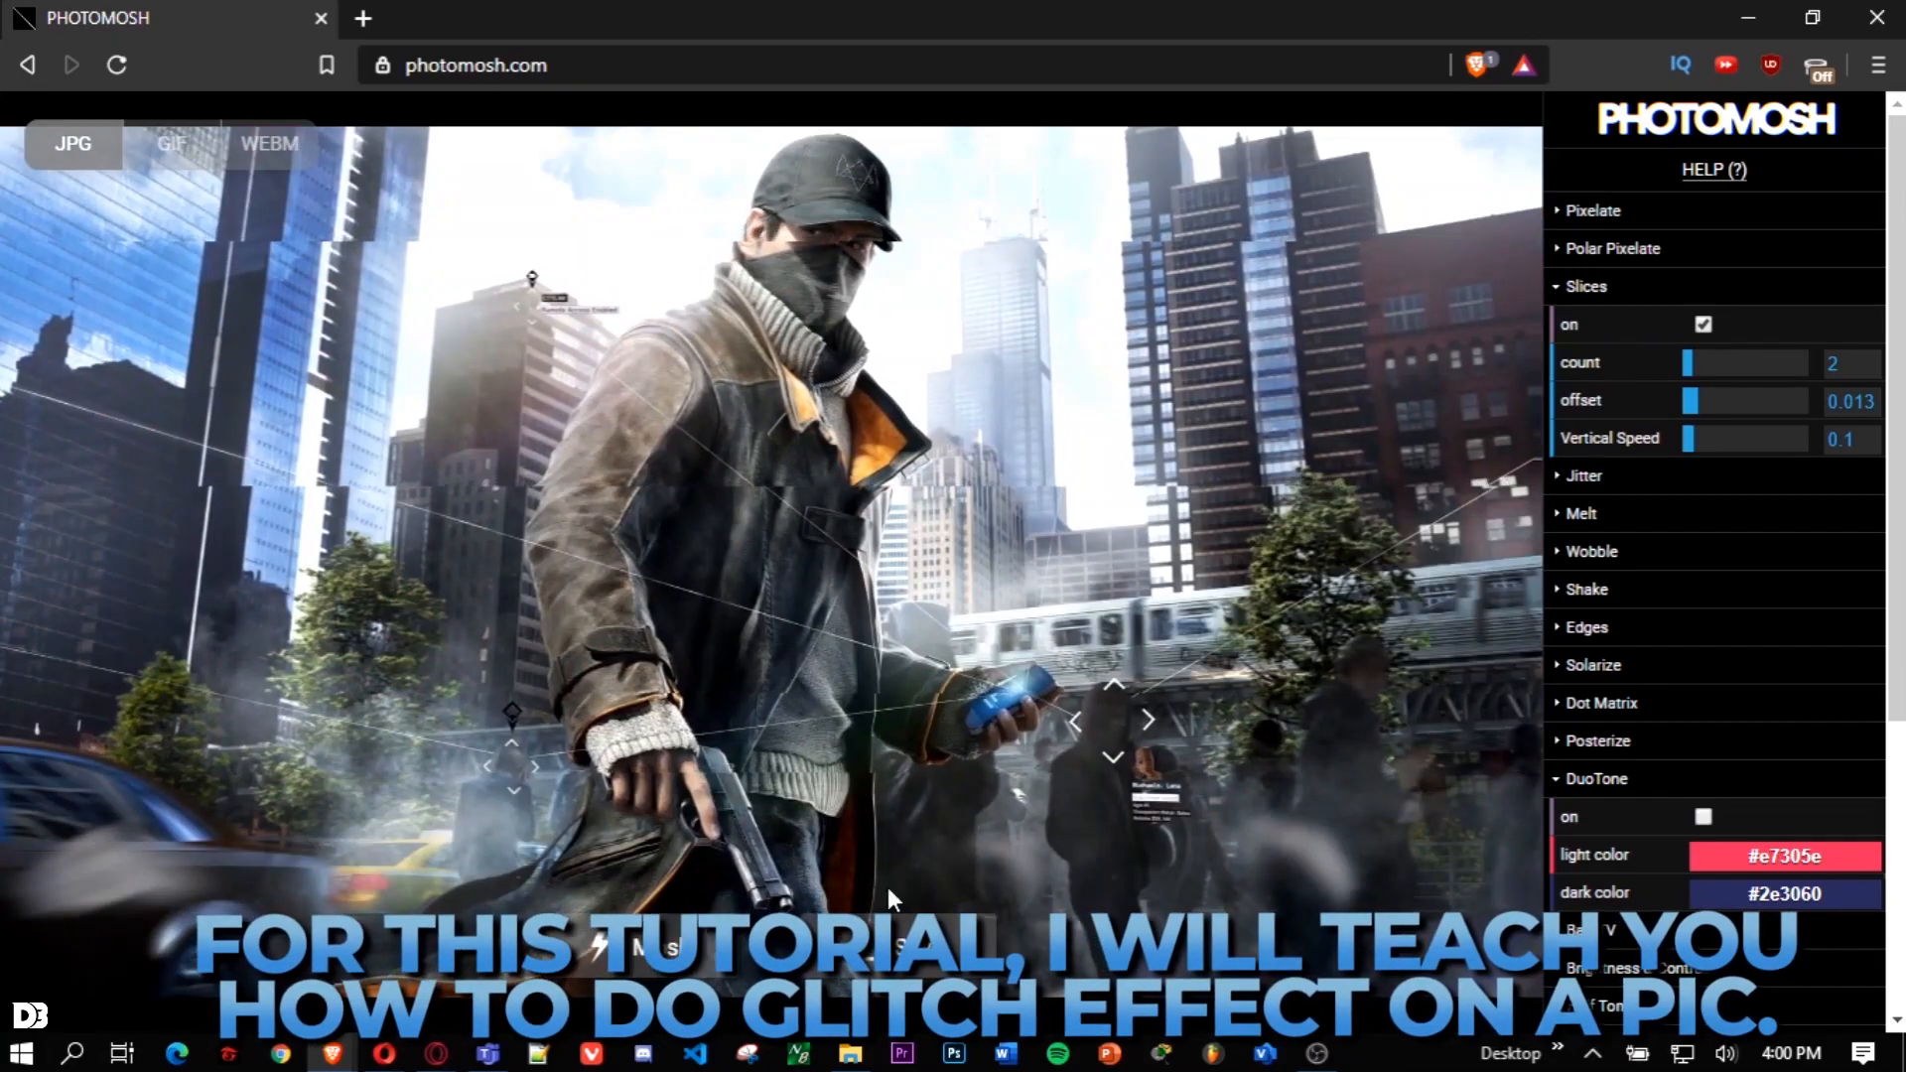
Try random effect combinations on the image with Mosh
{"action": "left_click", "coordinate": [675, 945]}
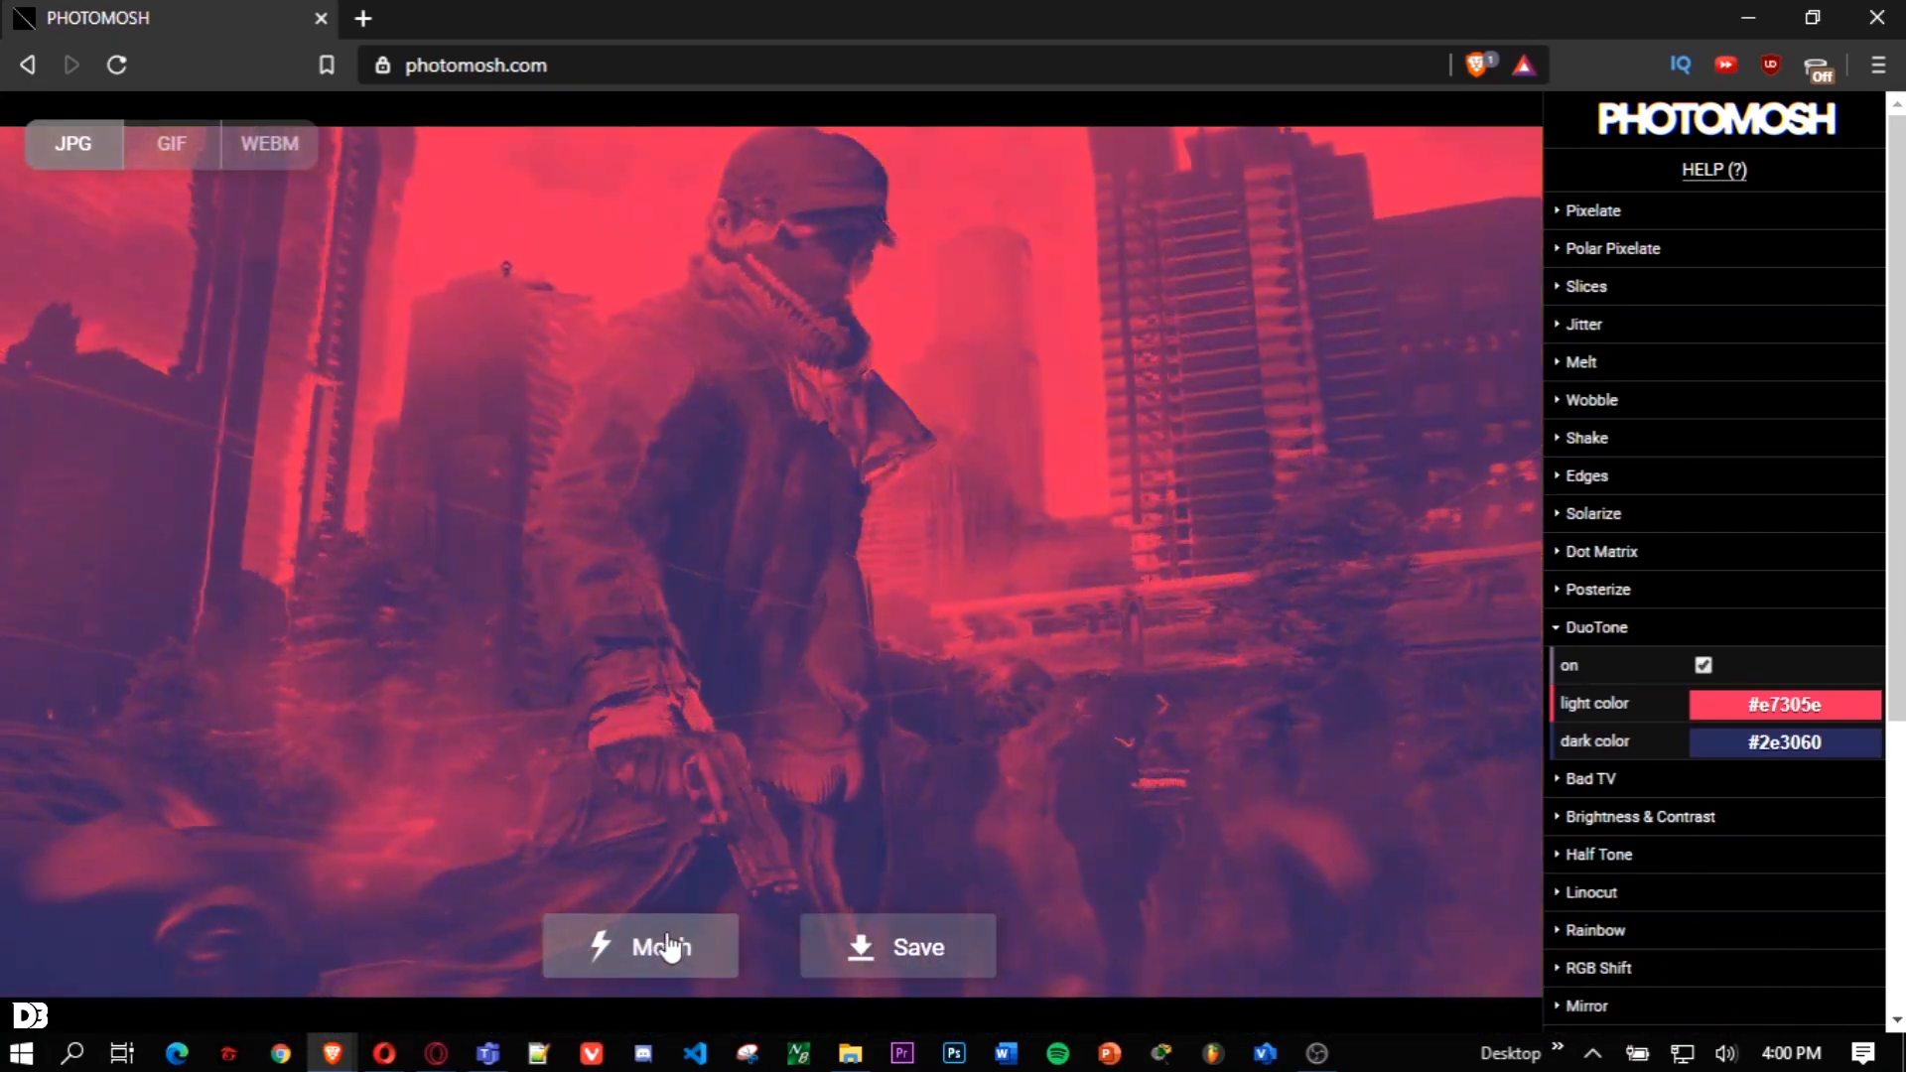
{"action": "left_click", "coordinate": [671, 948]}
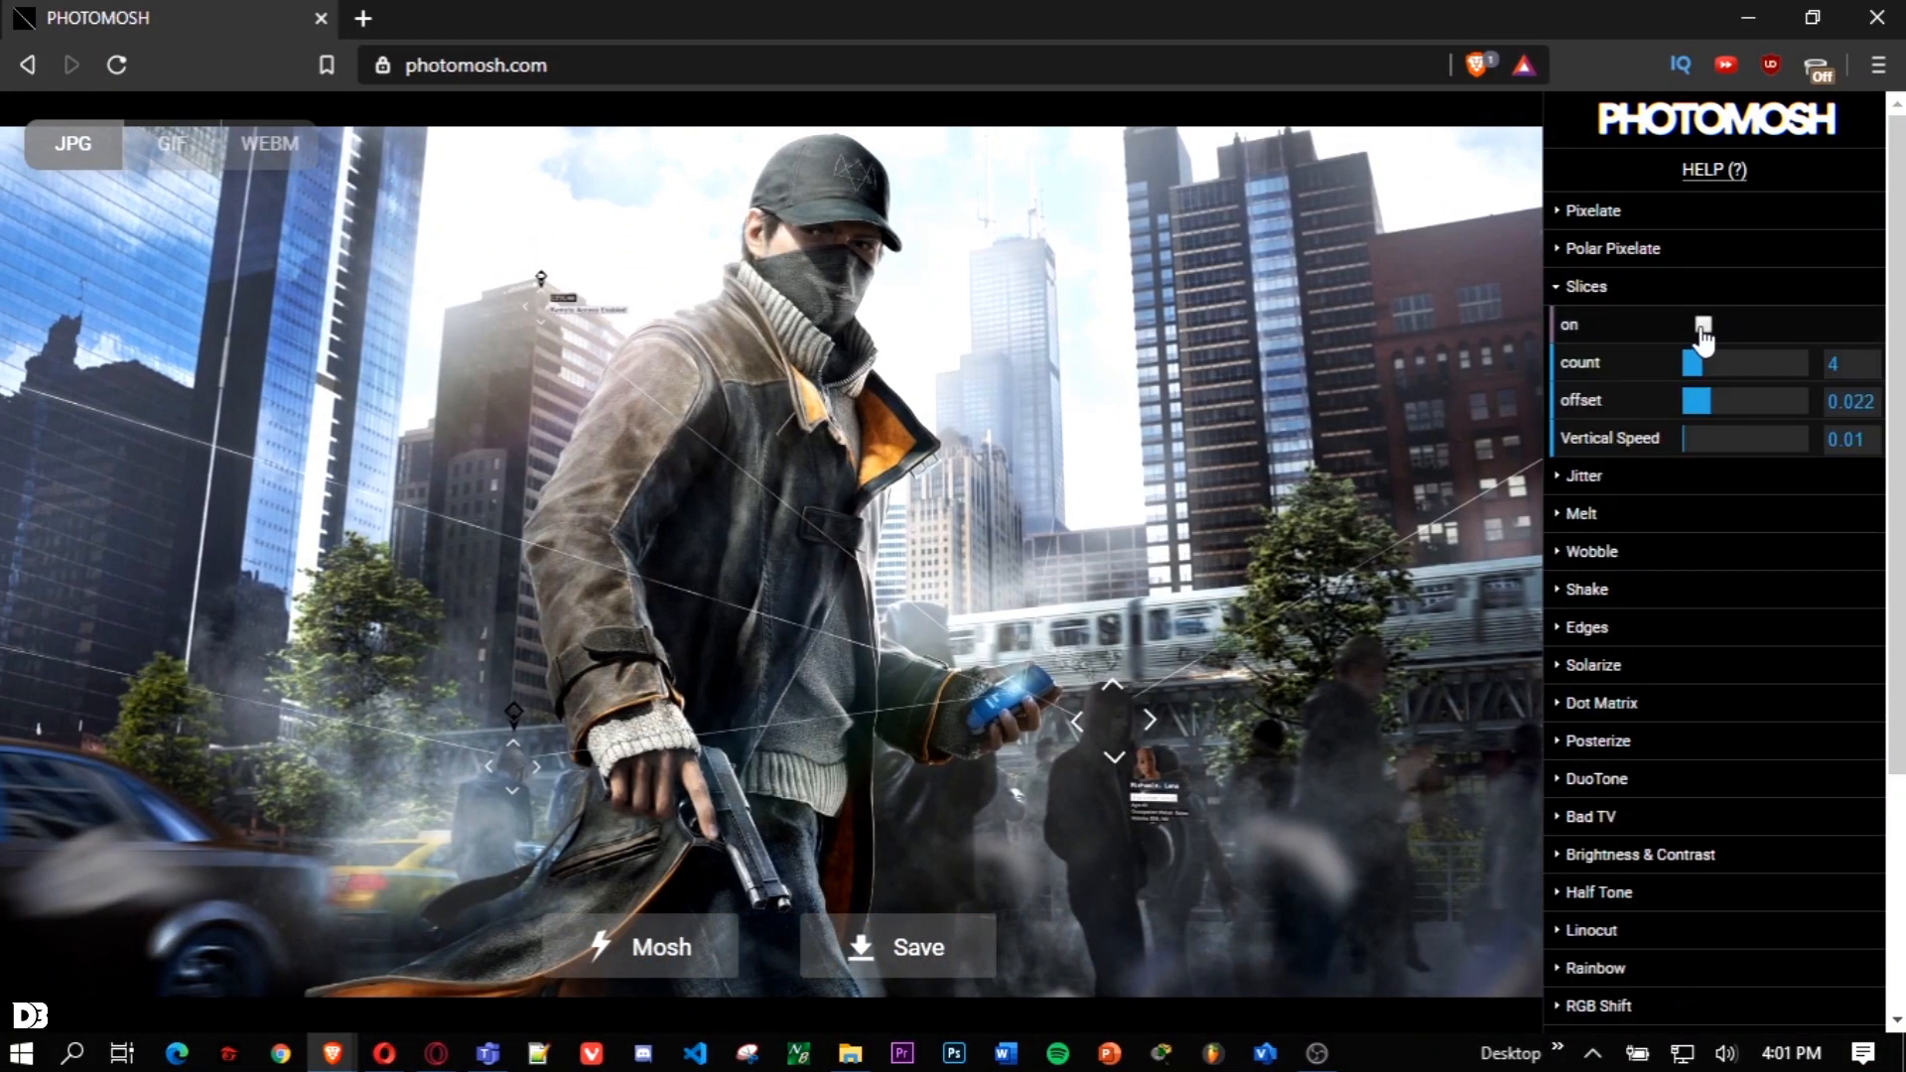
Enable the Slices effect and set its offset to 0.004 and Vertical Speed to 0.2
{"action": "left_click", "coordinate": [1703, 327]}
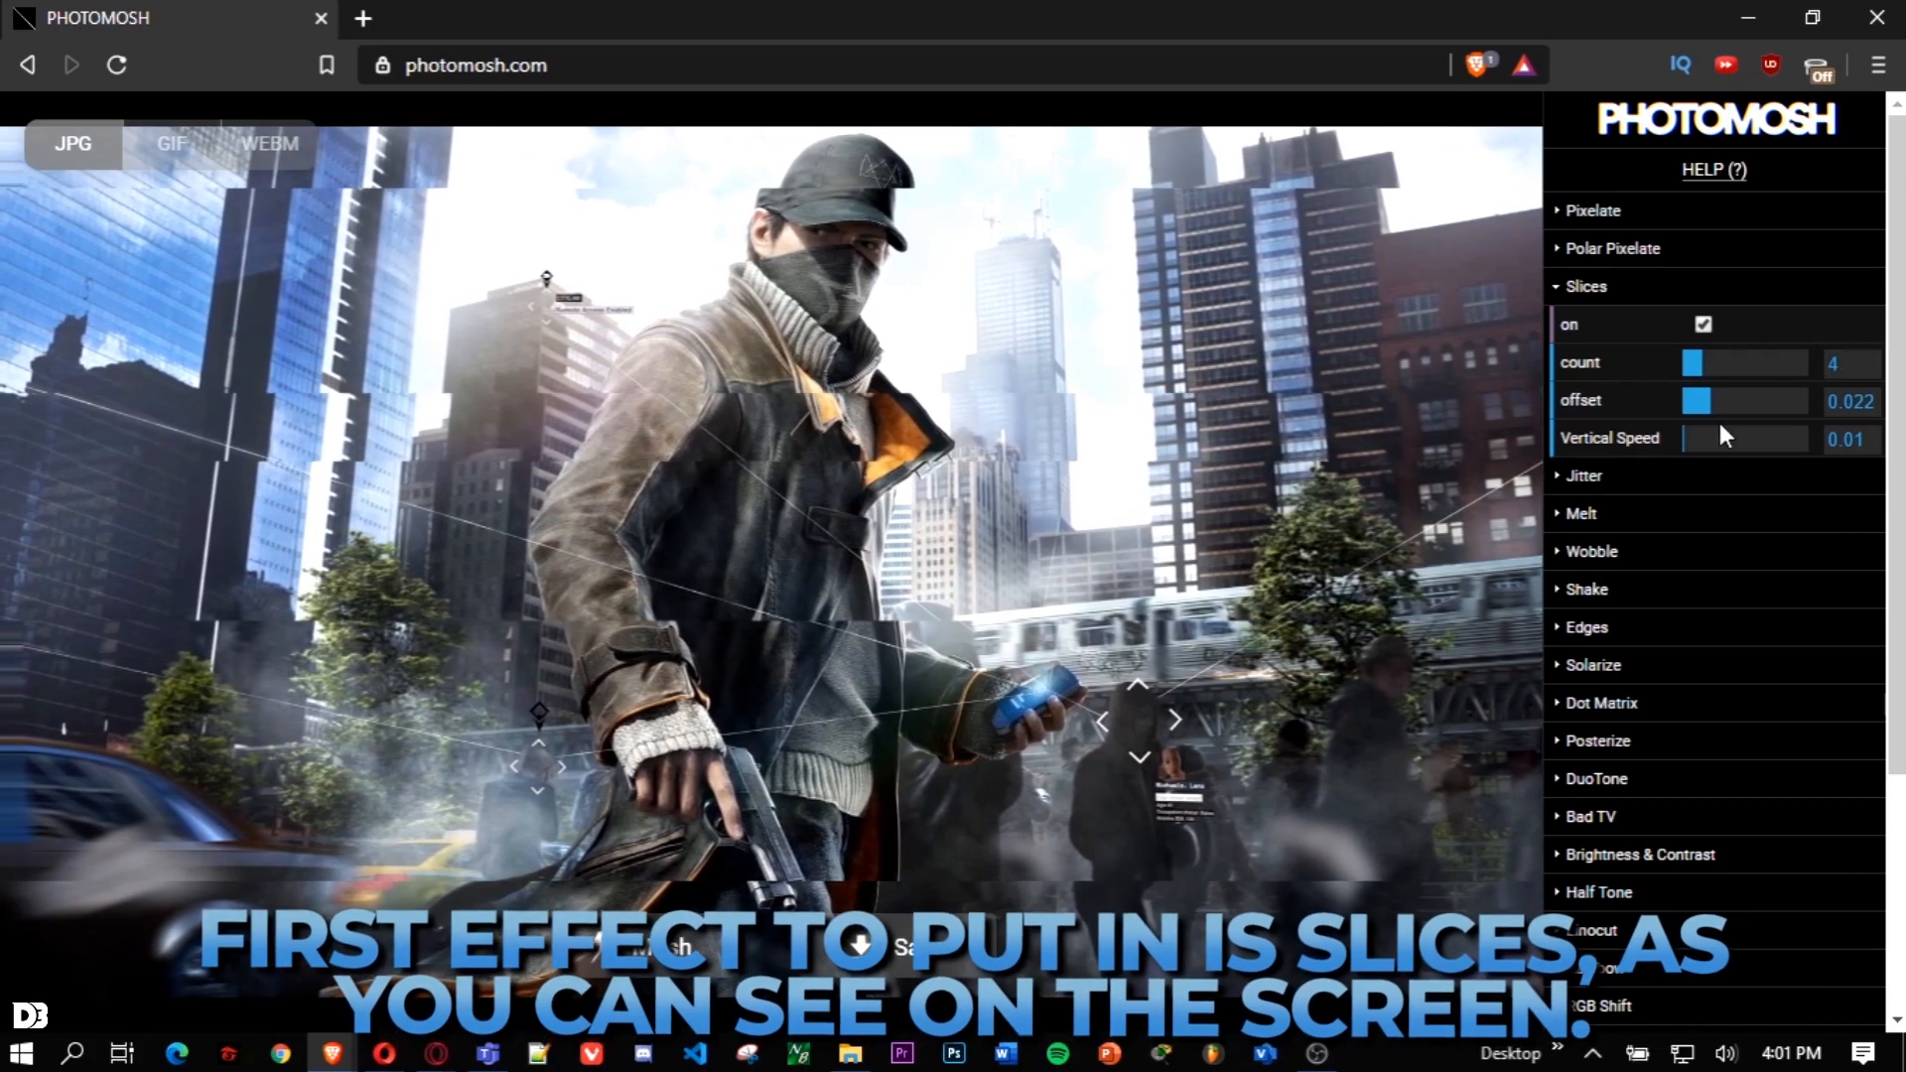
{"action": "left_click_drag", "start_coordinate": [1719, 401], "coordinate": [1808, 401]}
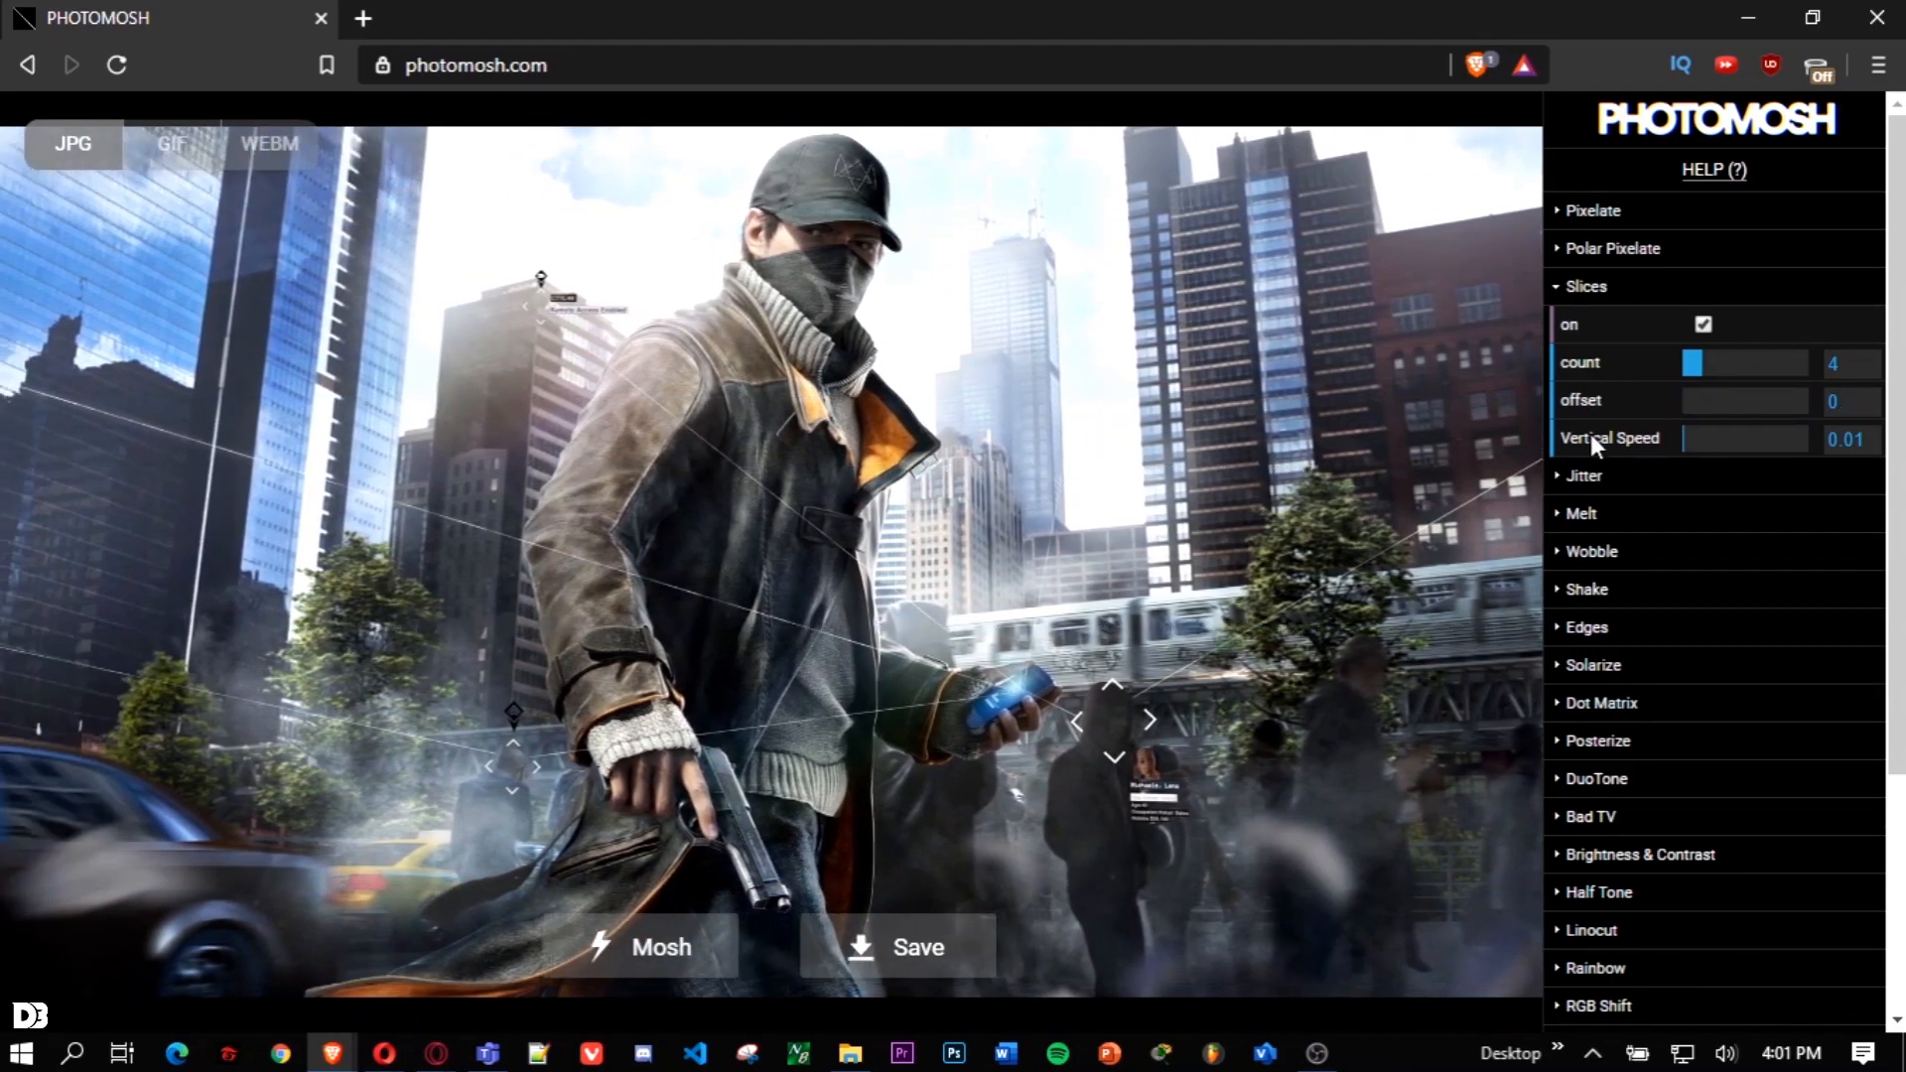
{"action": "left_click", "coordinate": [1687, 402]}
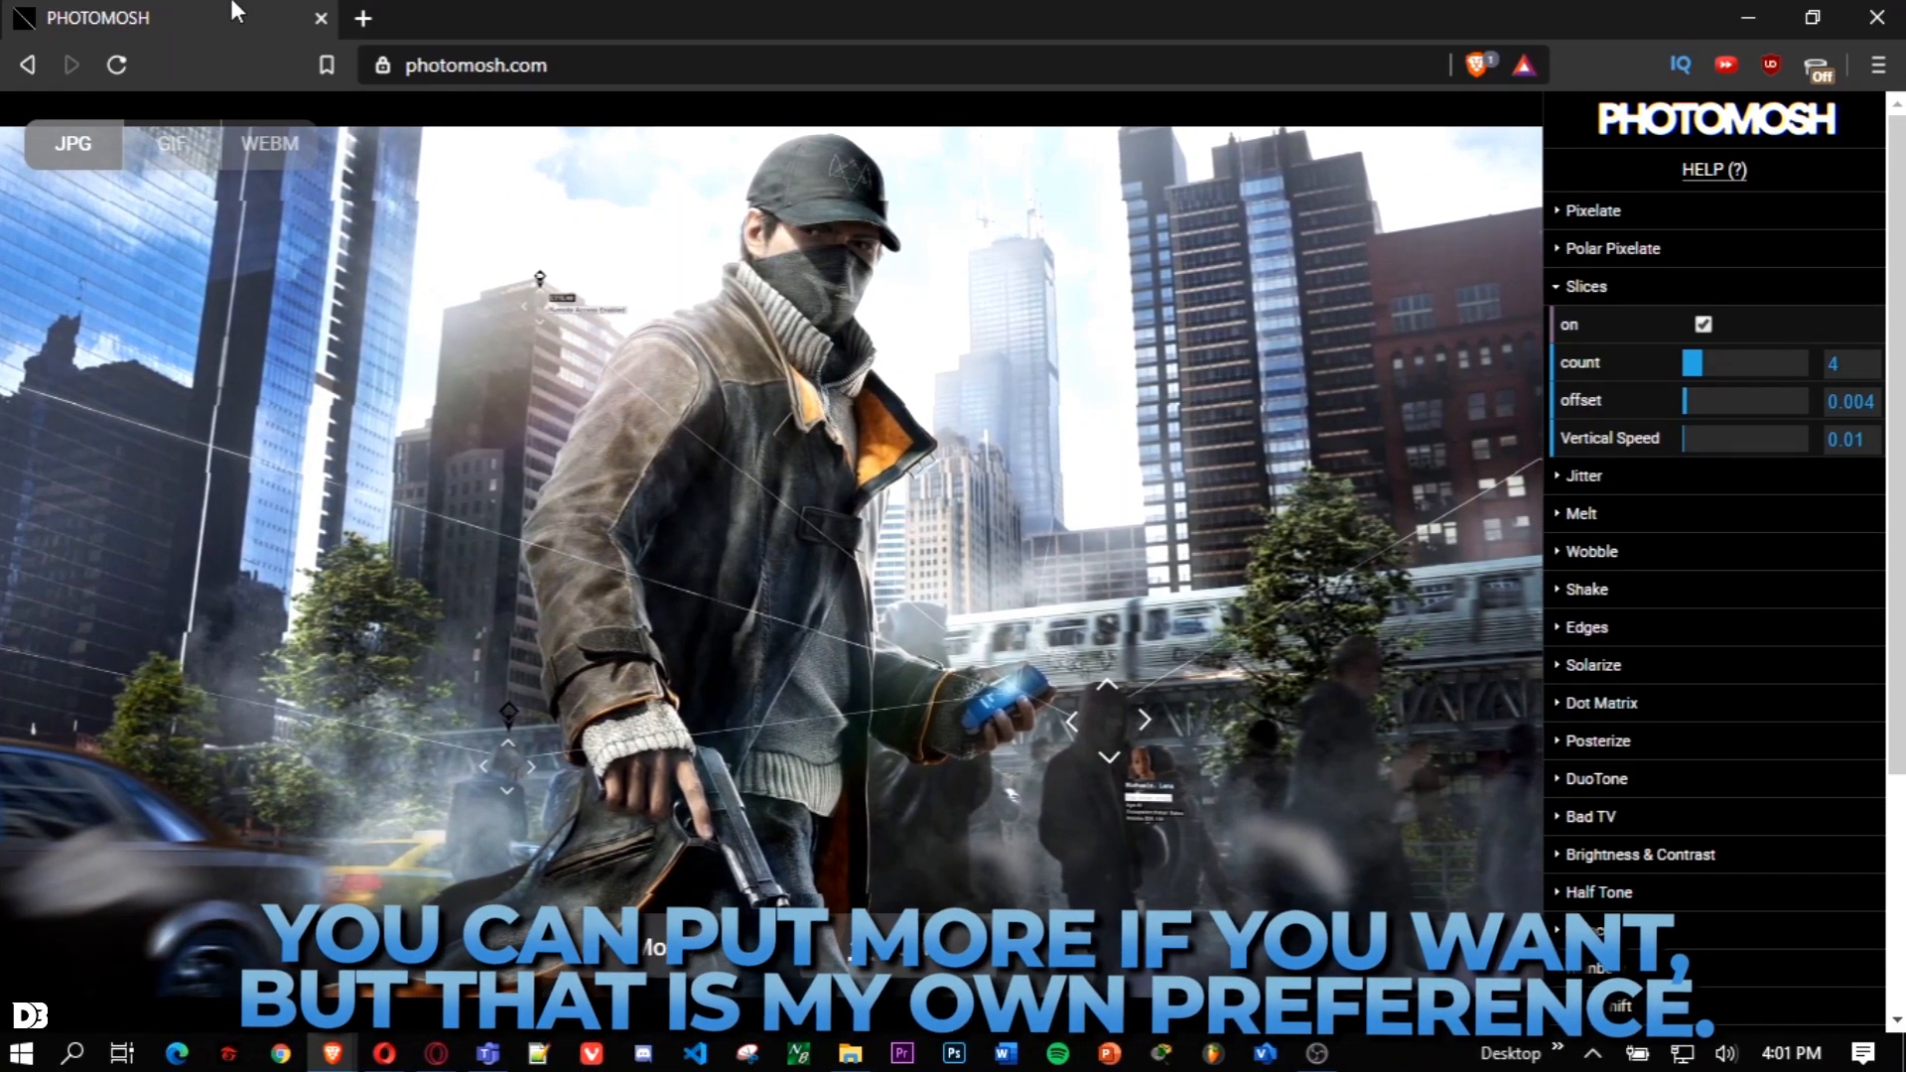
{"action": "left_click_drag", "start_coordinate": [1714, 445], "coordinate": [1817, 445]}
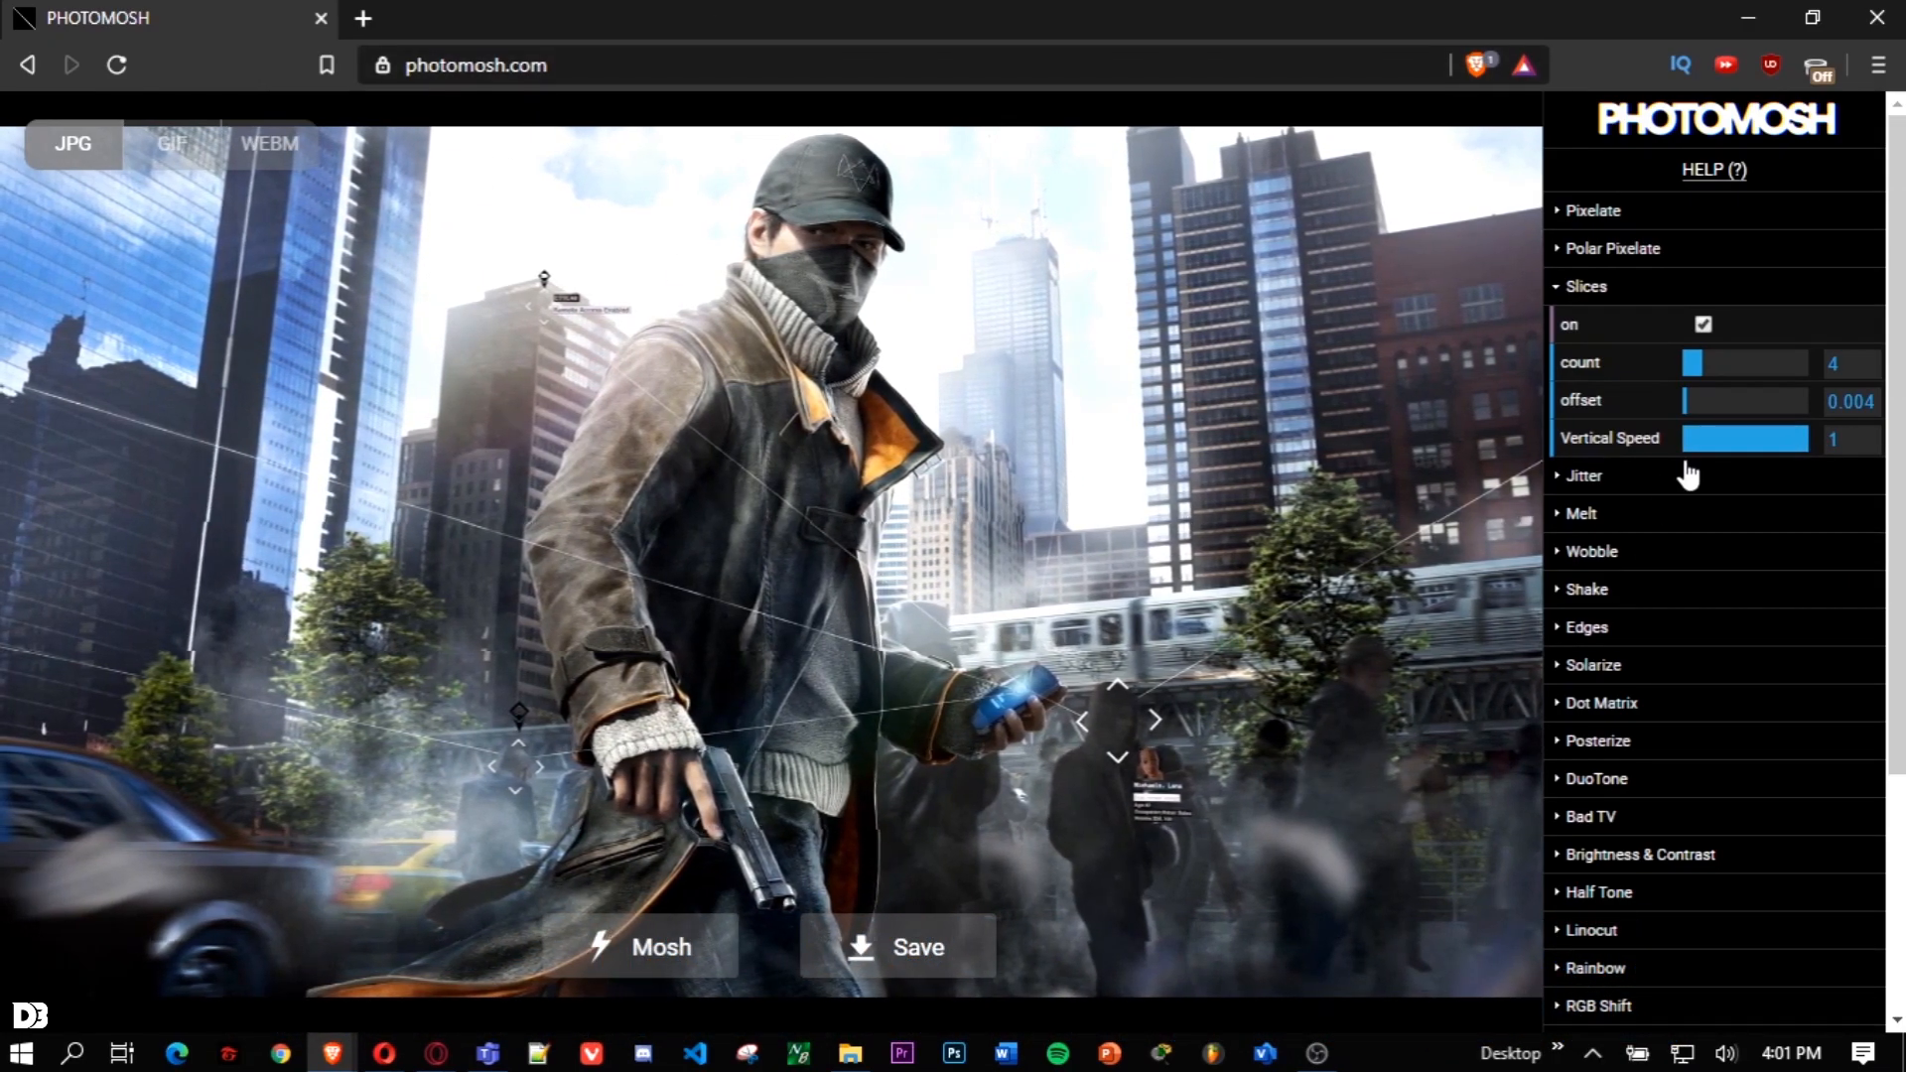
{"action": "left_click_drag", "start_coordinate": [1790, 438], "coordinate": [1711, 477]}
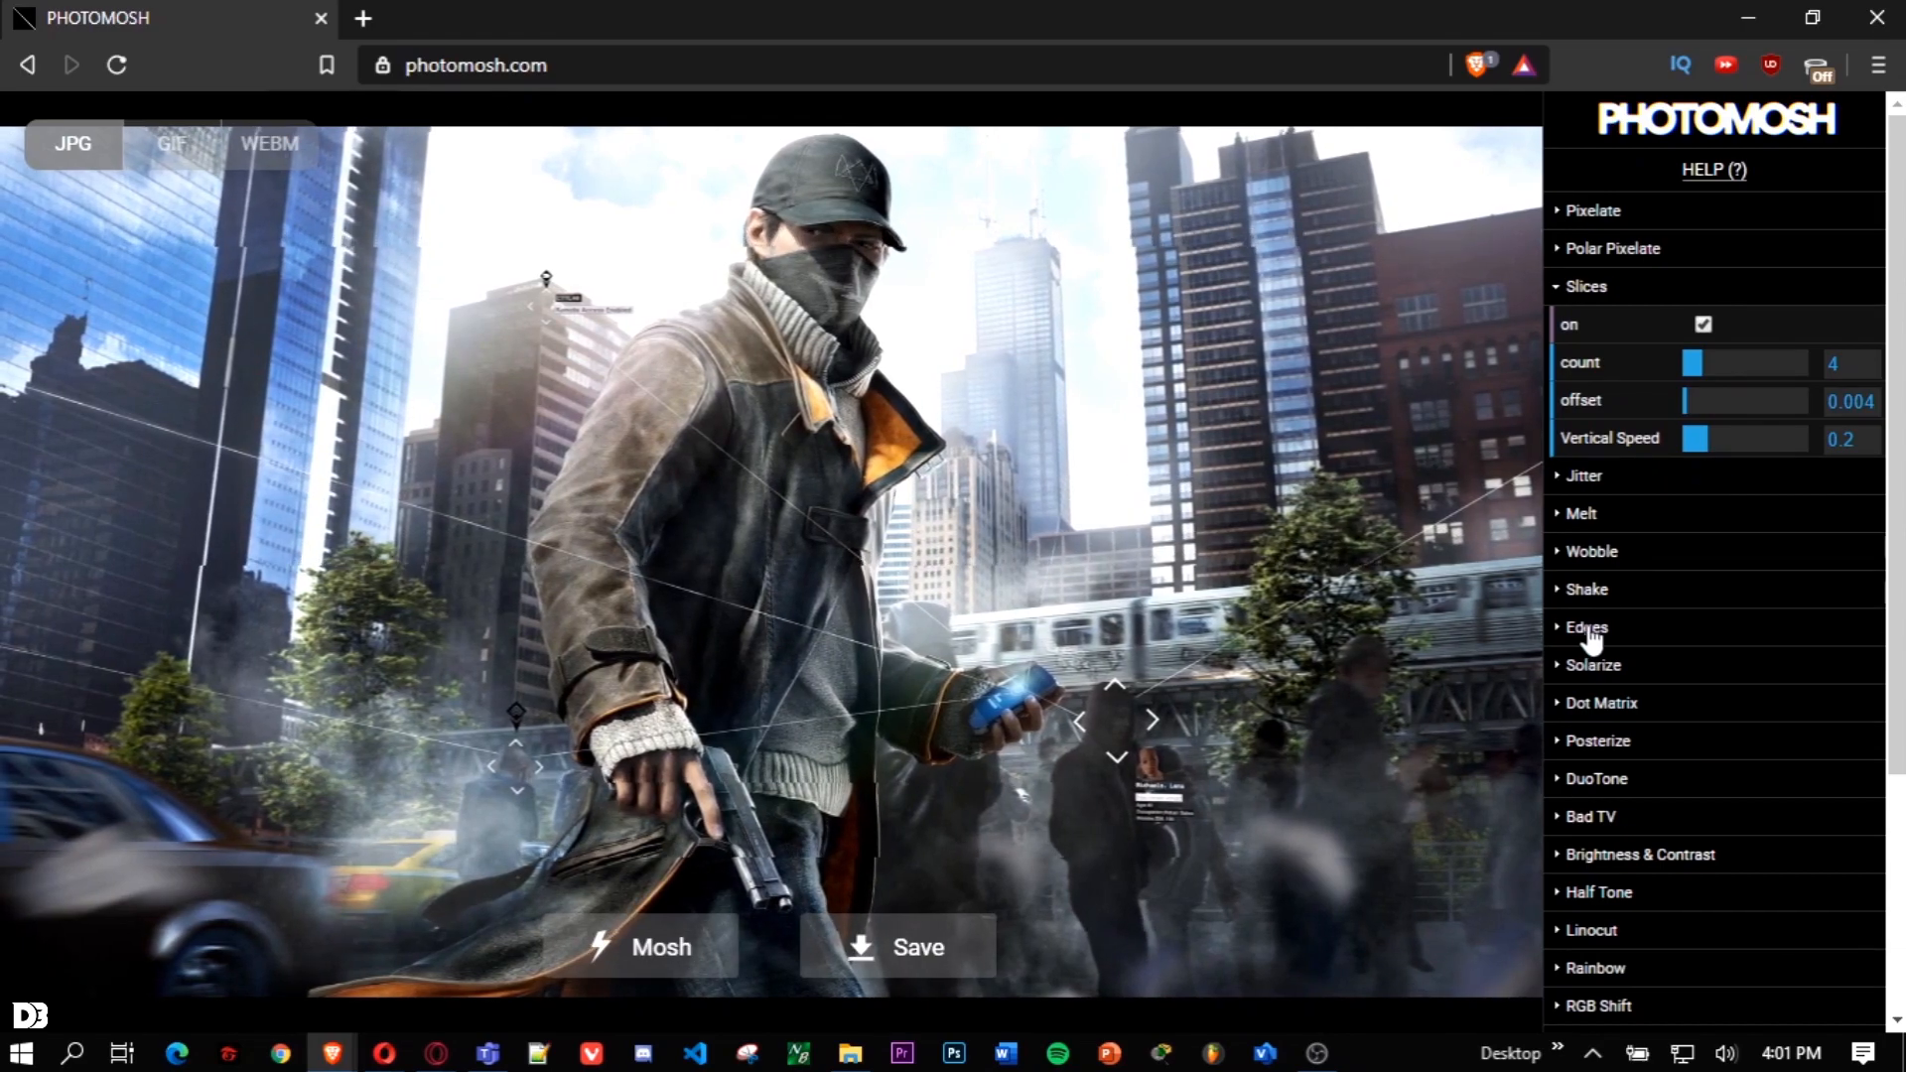
Try out the Edges and Shake effects on the image, leaving both switched off
{"action": "left_click", "coordinate": [1702, 667]}
{"action": "left_click", "coordinate": [1702, 667]}
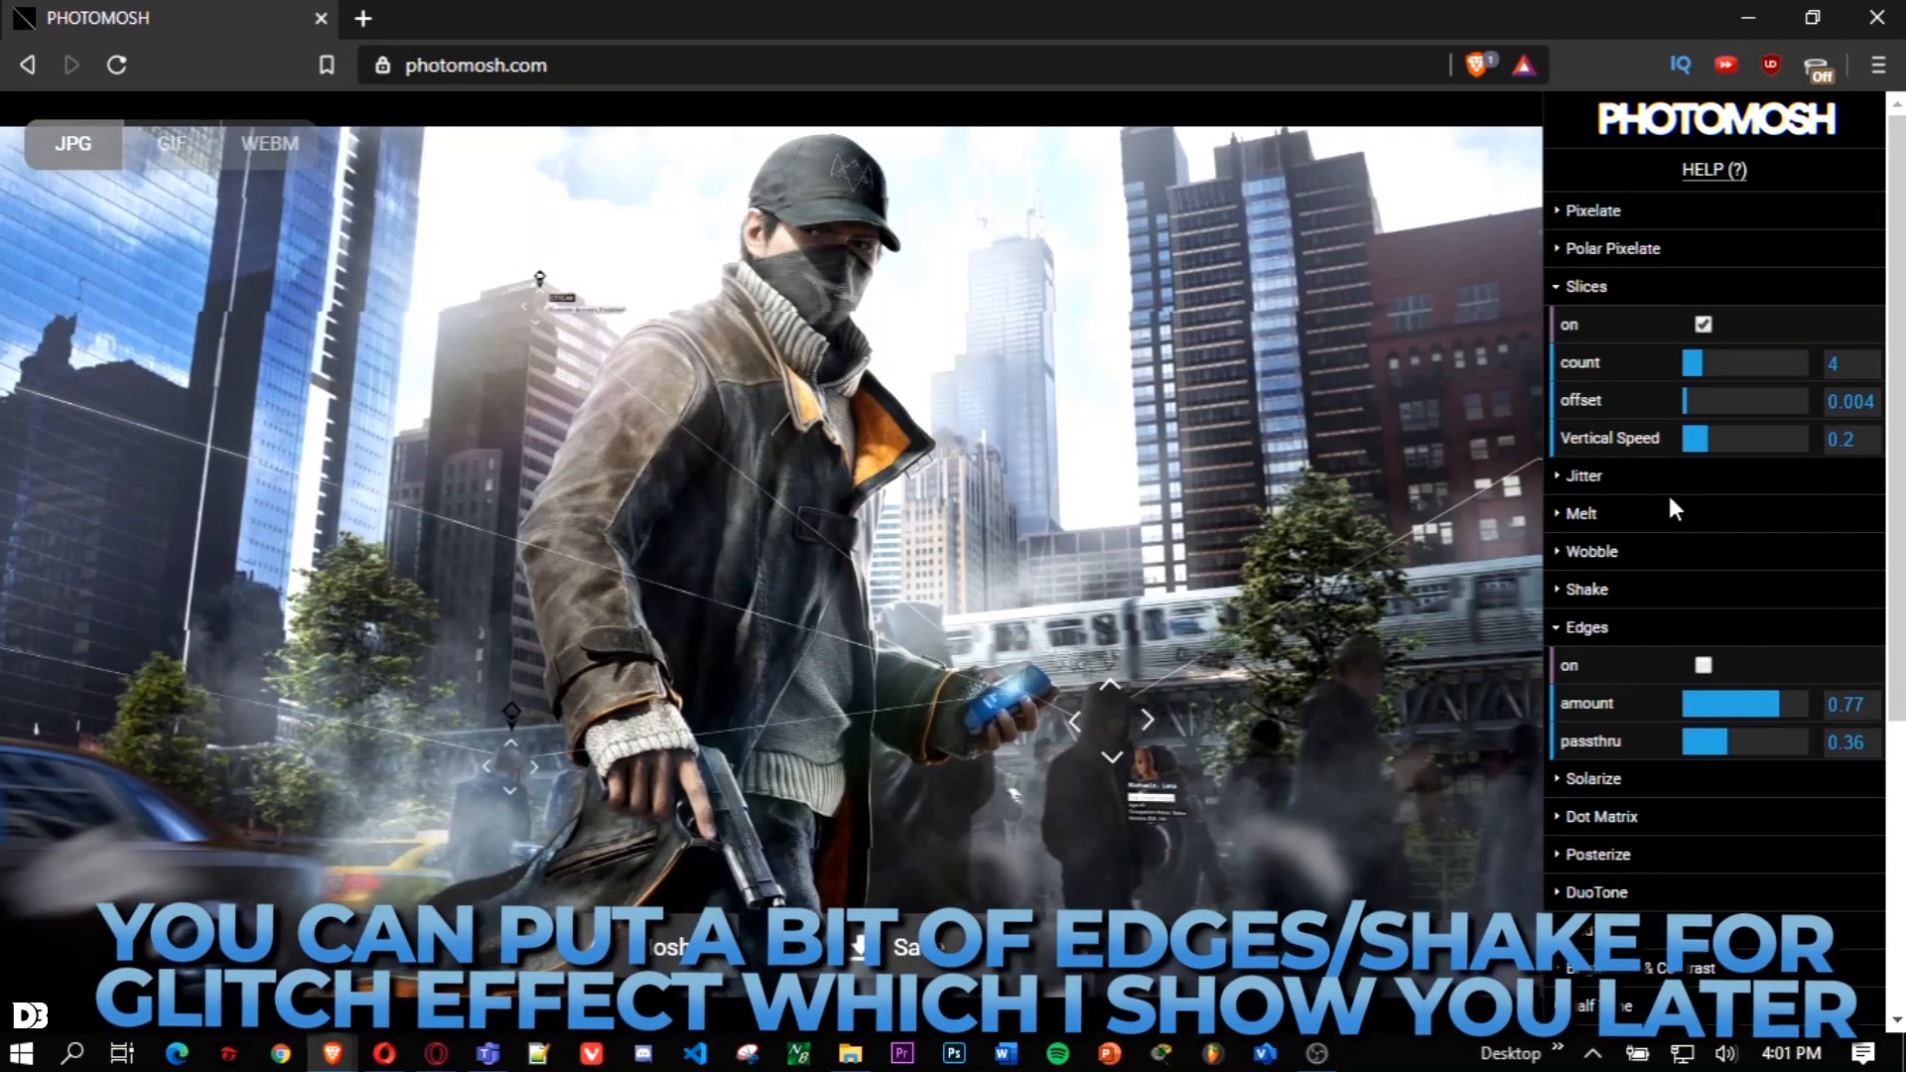
{"action": "left_click", "coordinate": [1659, 626]}
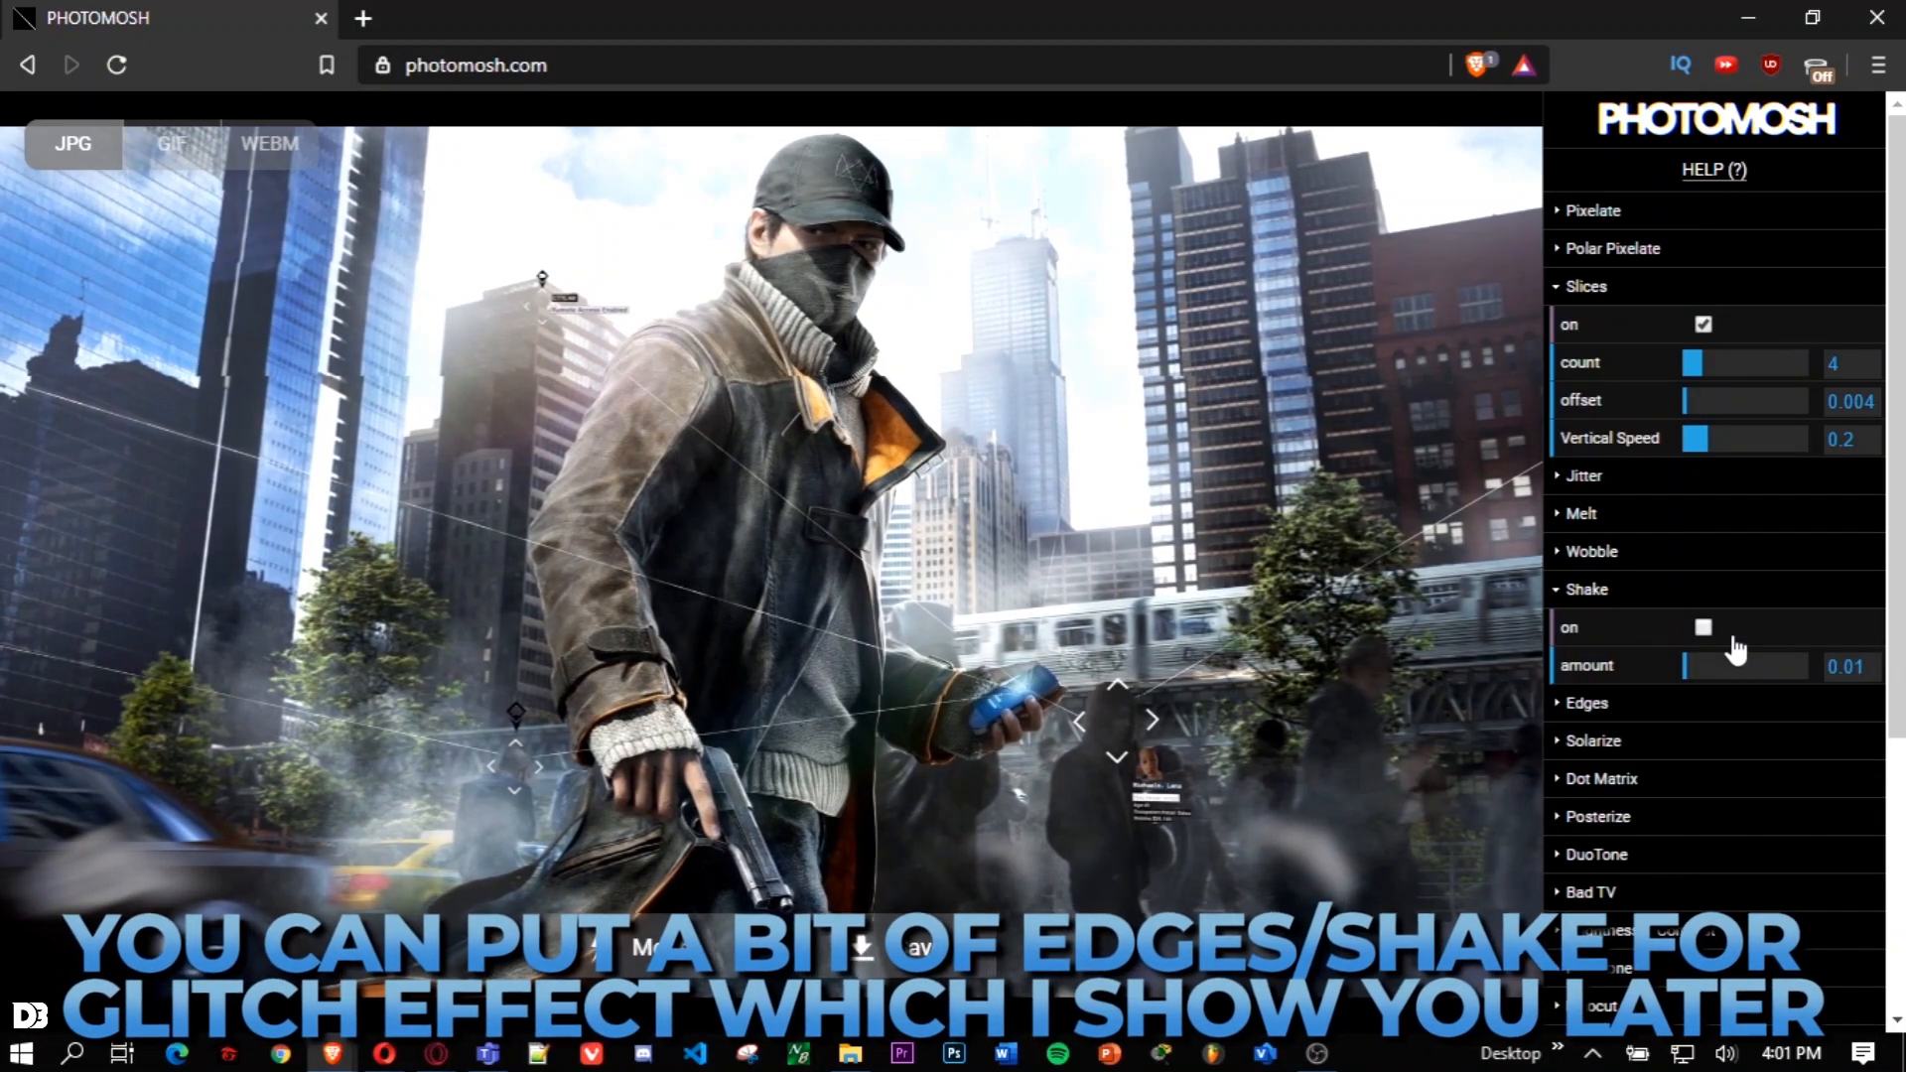
{"action": "left_click", "coordinate": [1707, 630]}
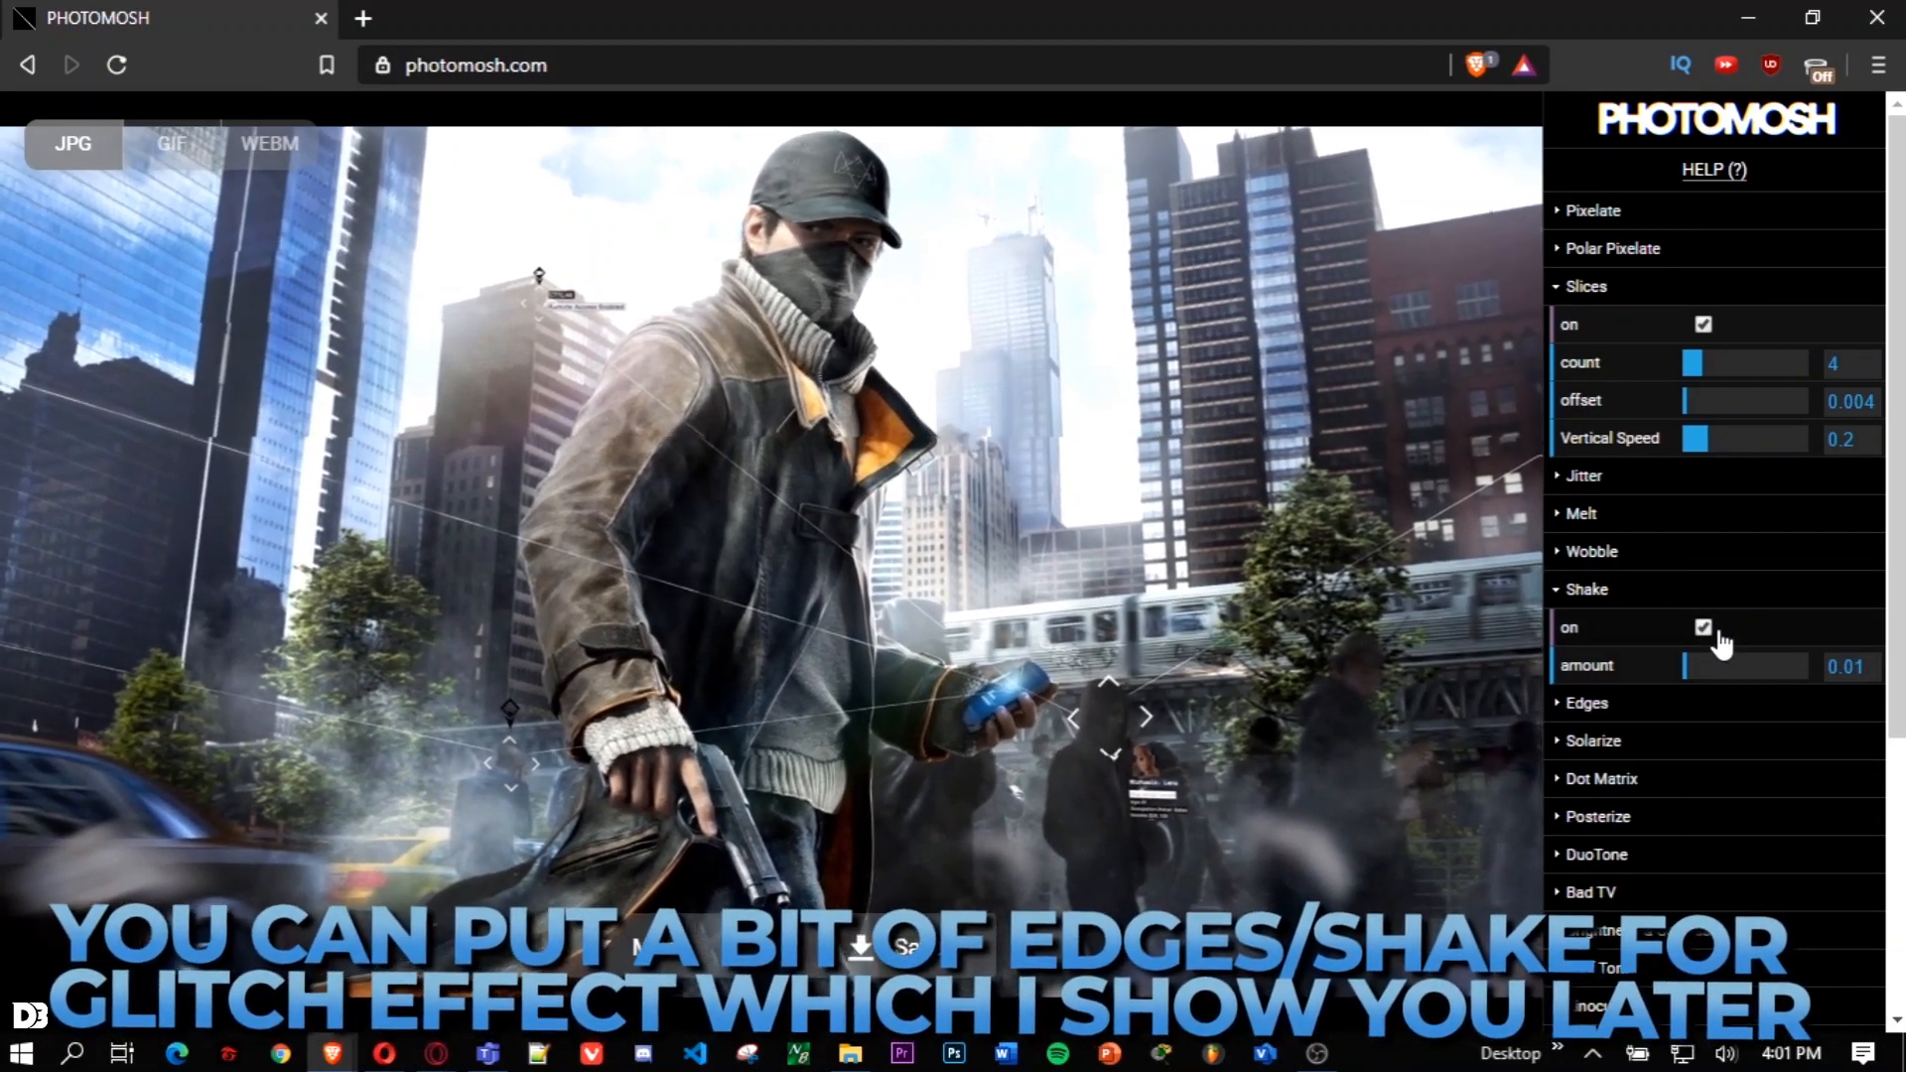
{"action": "left_click", "coordinate": [1706, 629]}
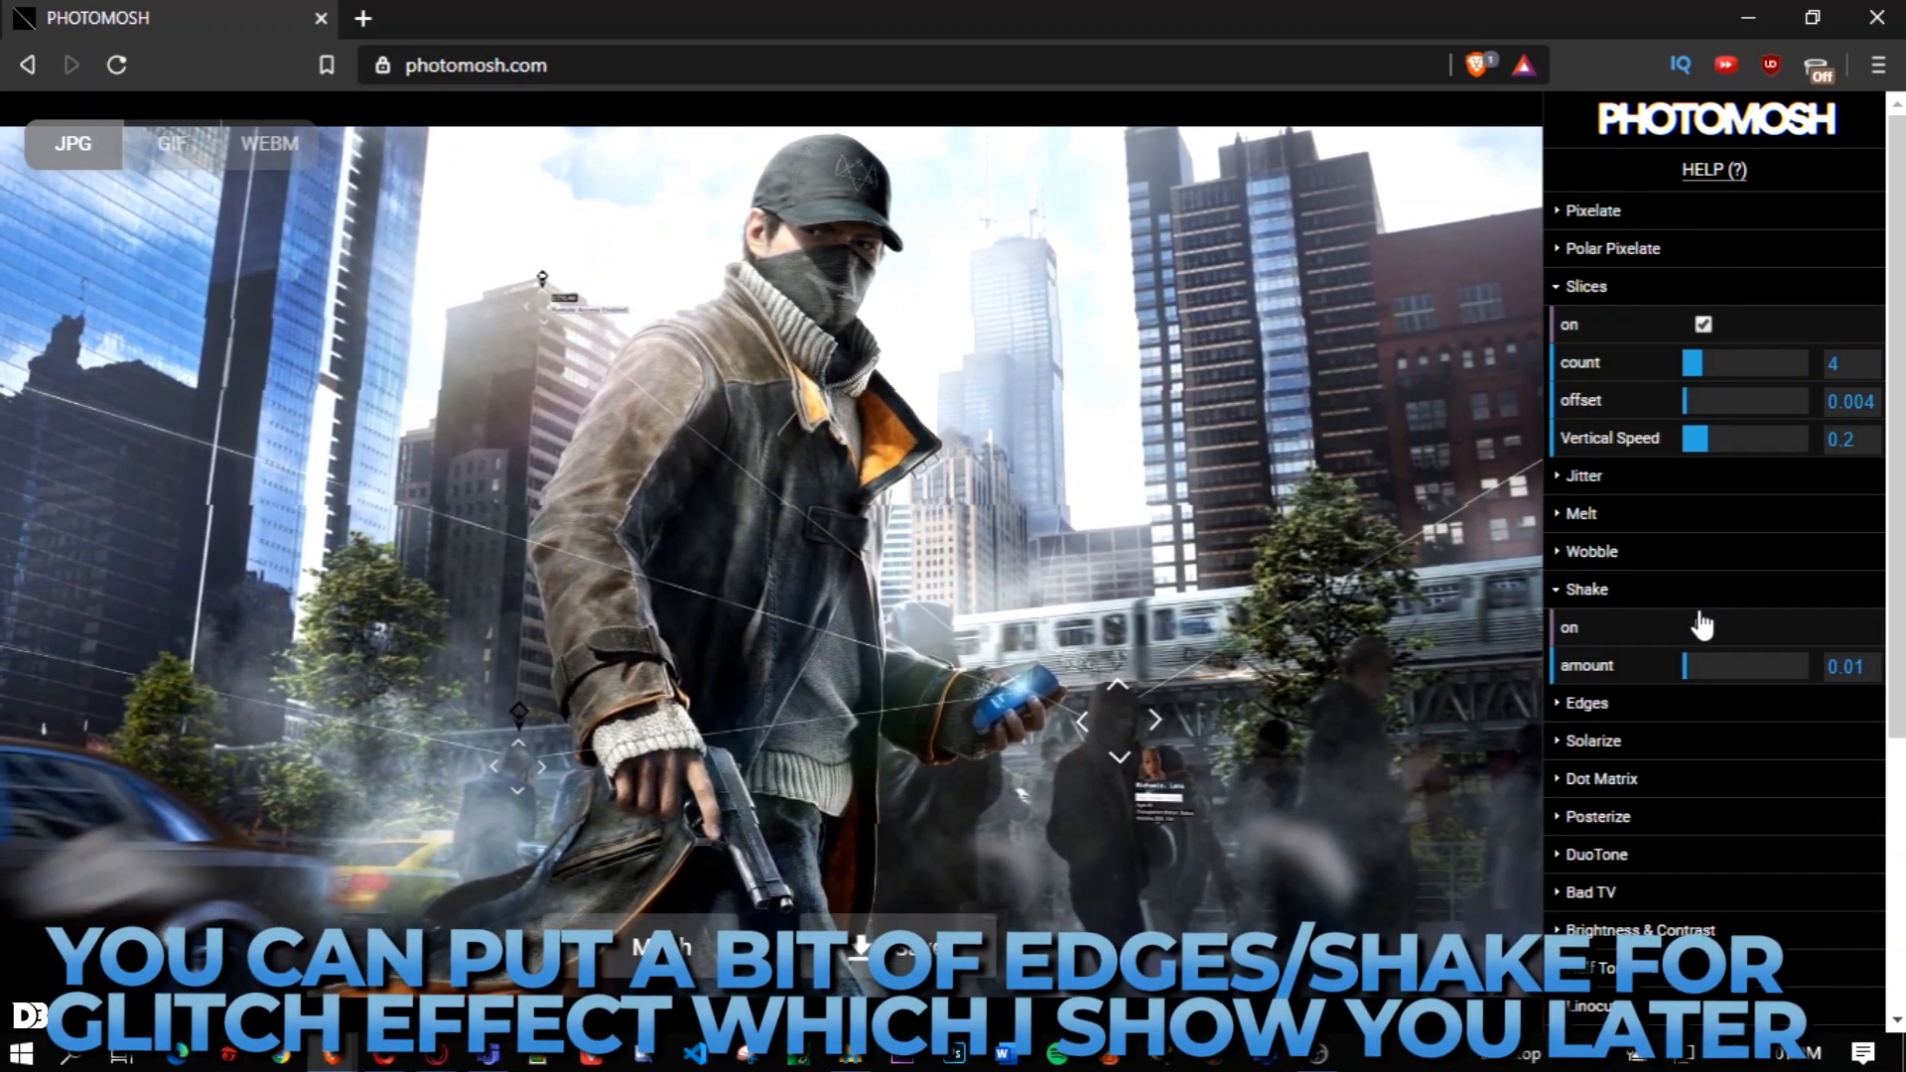
{"action": "left_click", "coordinate": [1716, 628]}
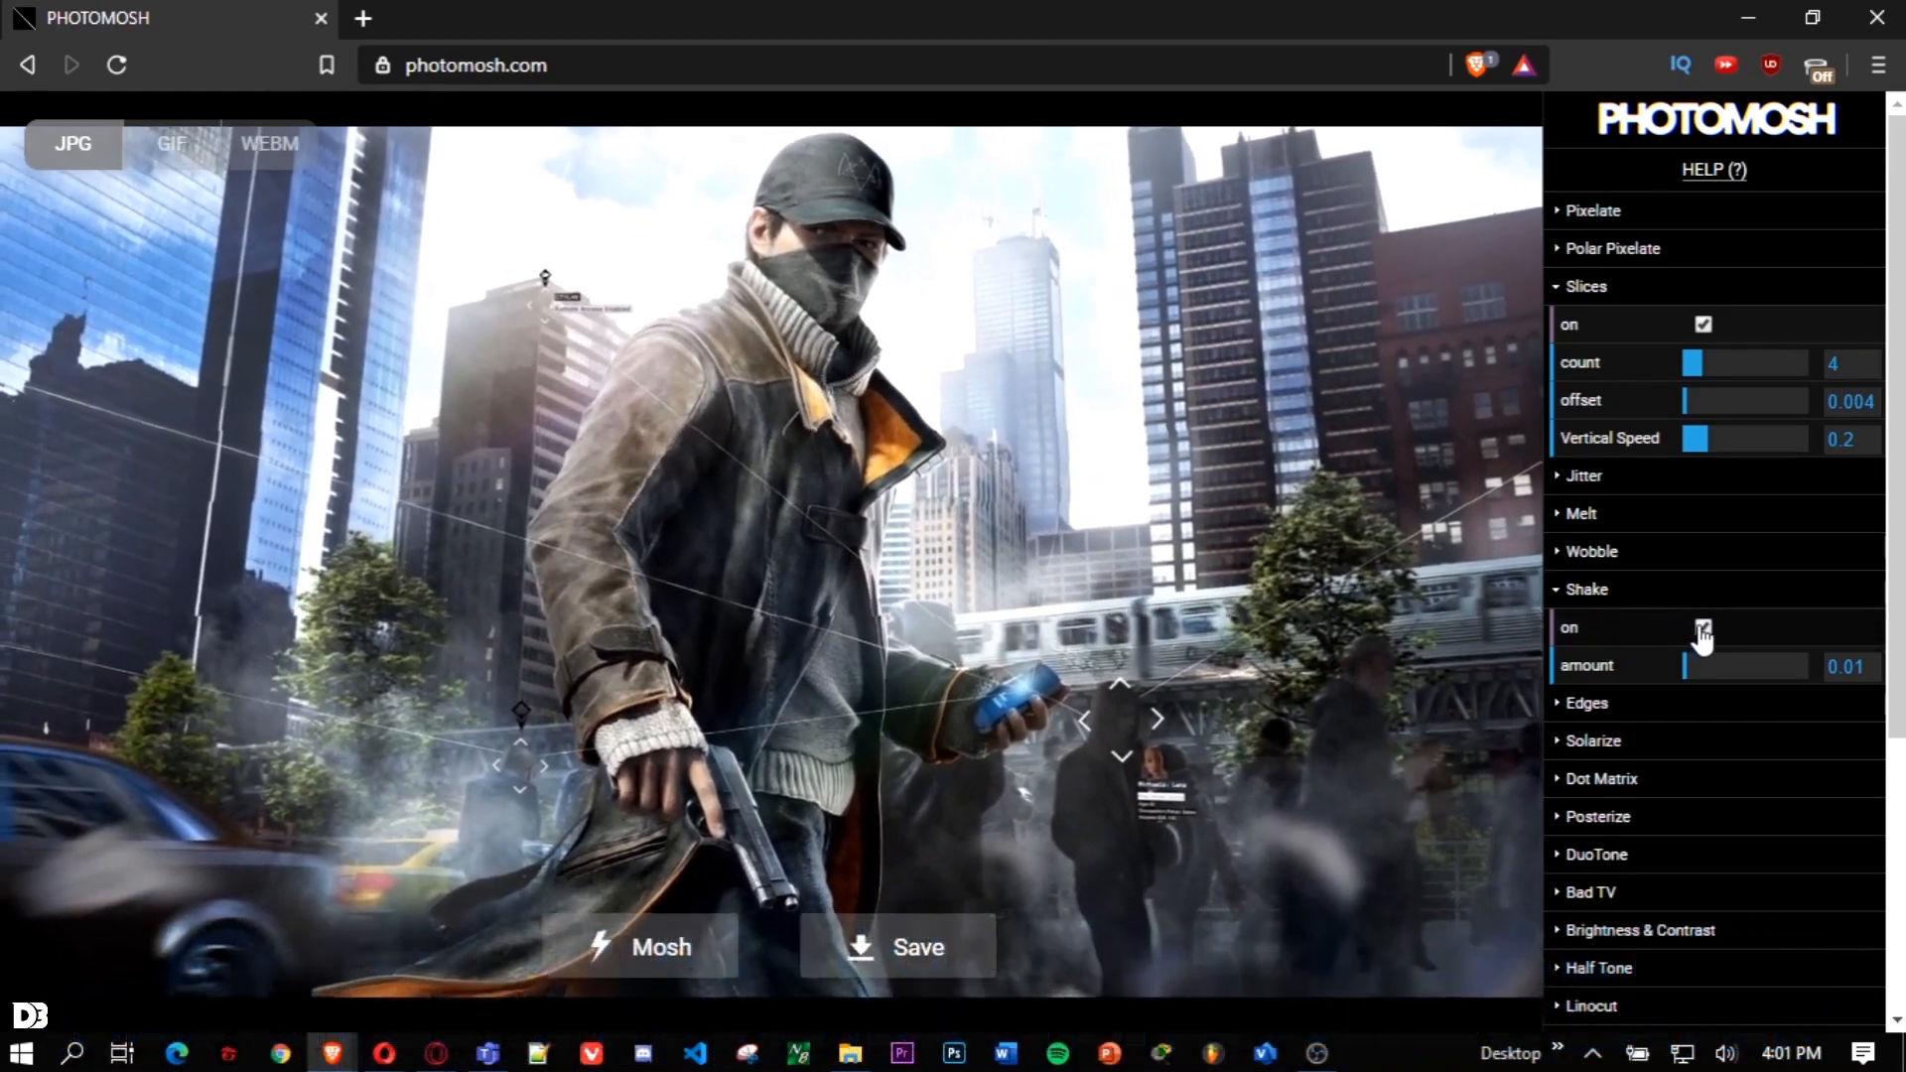
{"action": "left_click", "coordinate": [1704, 627]}
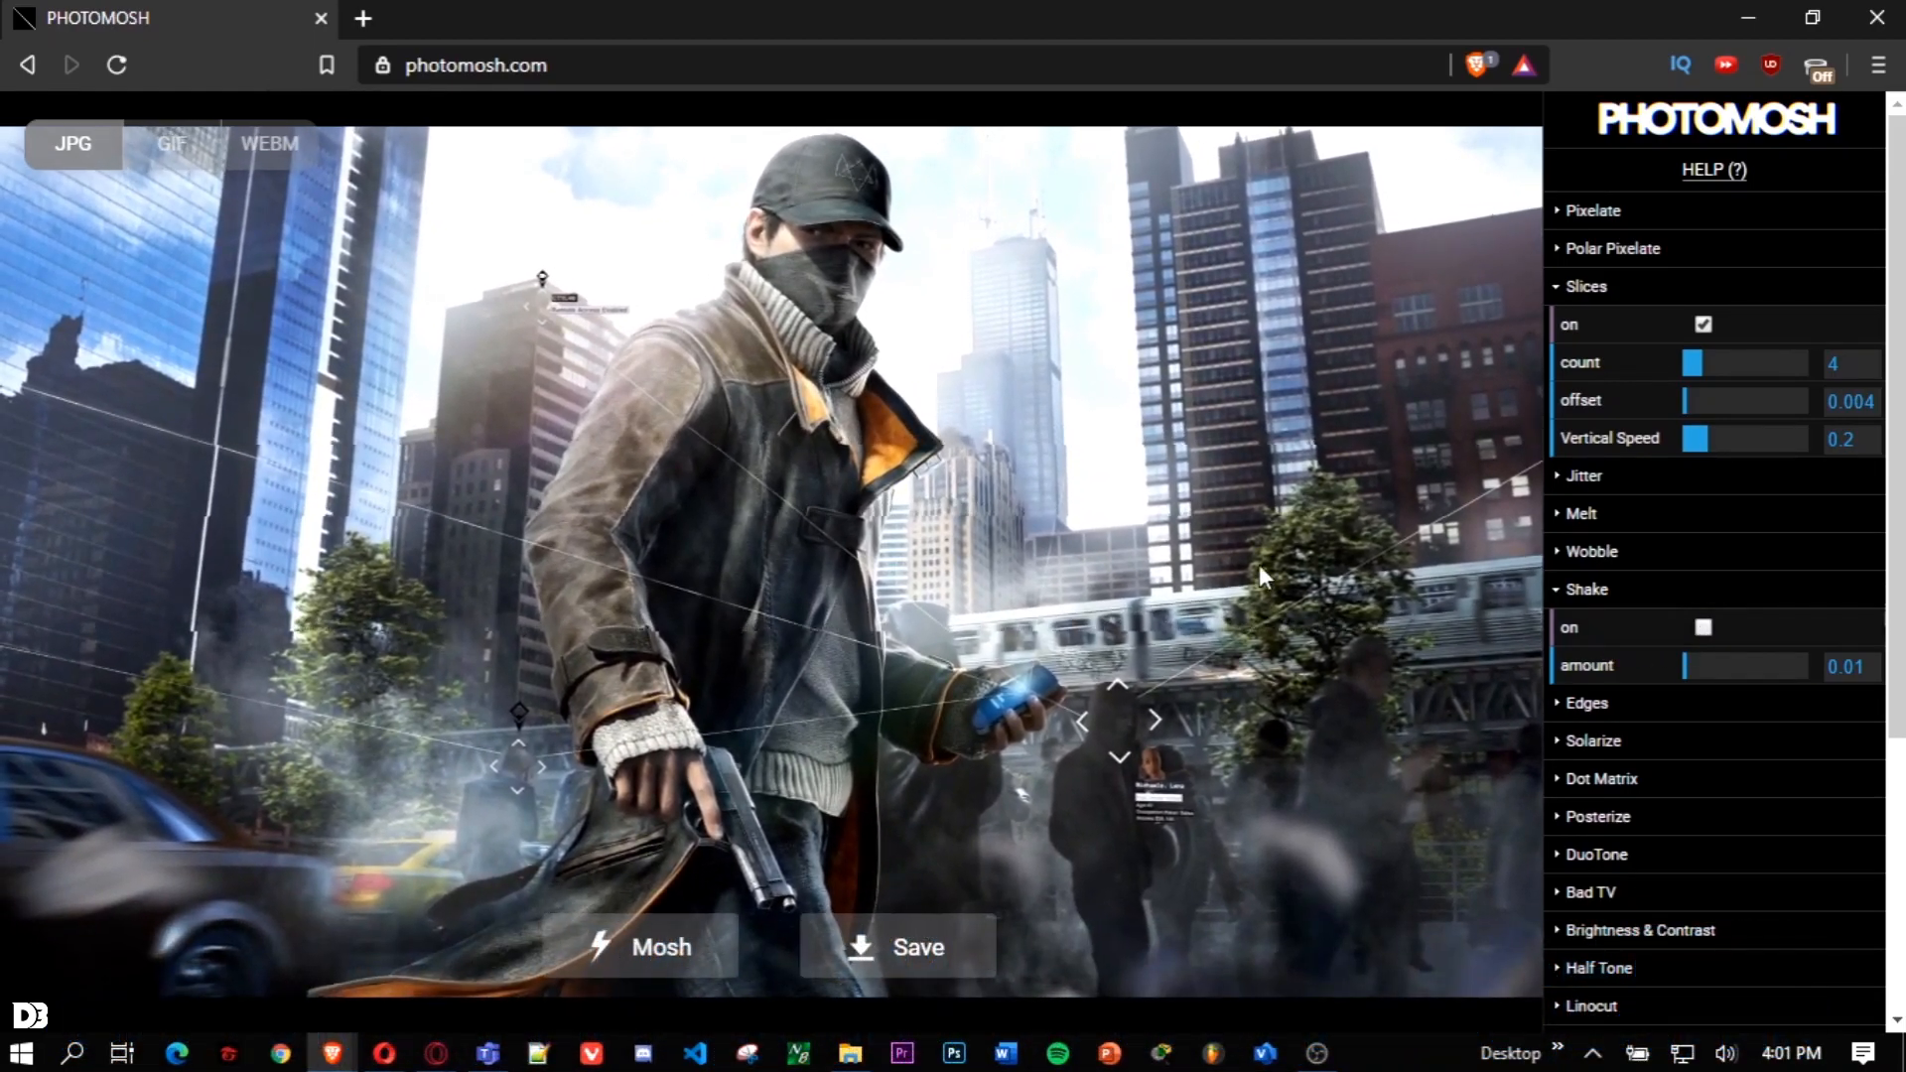
Enable the Jitter effect with an amount of 0.02 and a speed of 0.19
{"action": "left_click", "coordinate": [1589, 477]}
{"action": "left_click", "coordinate": [1704, 514]}
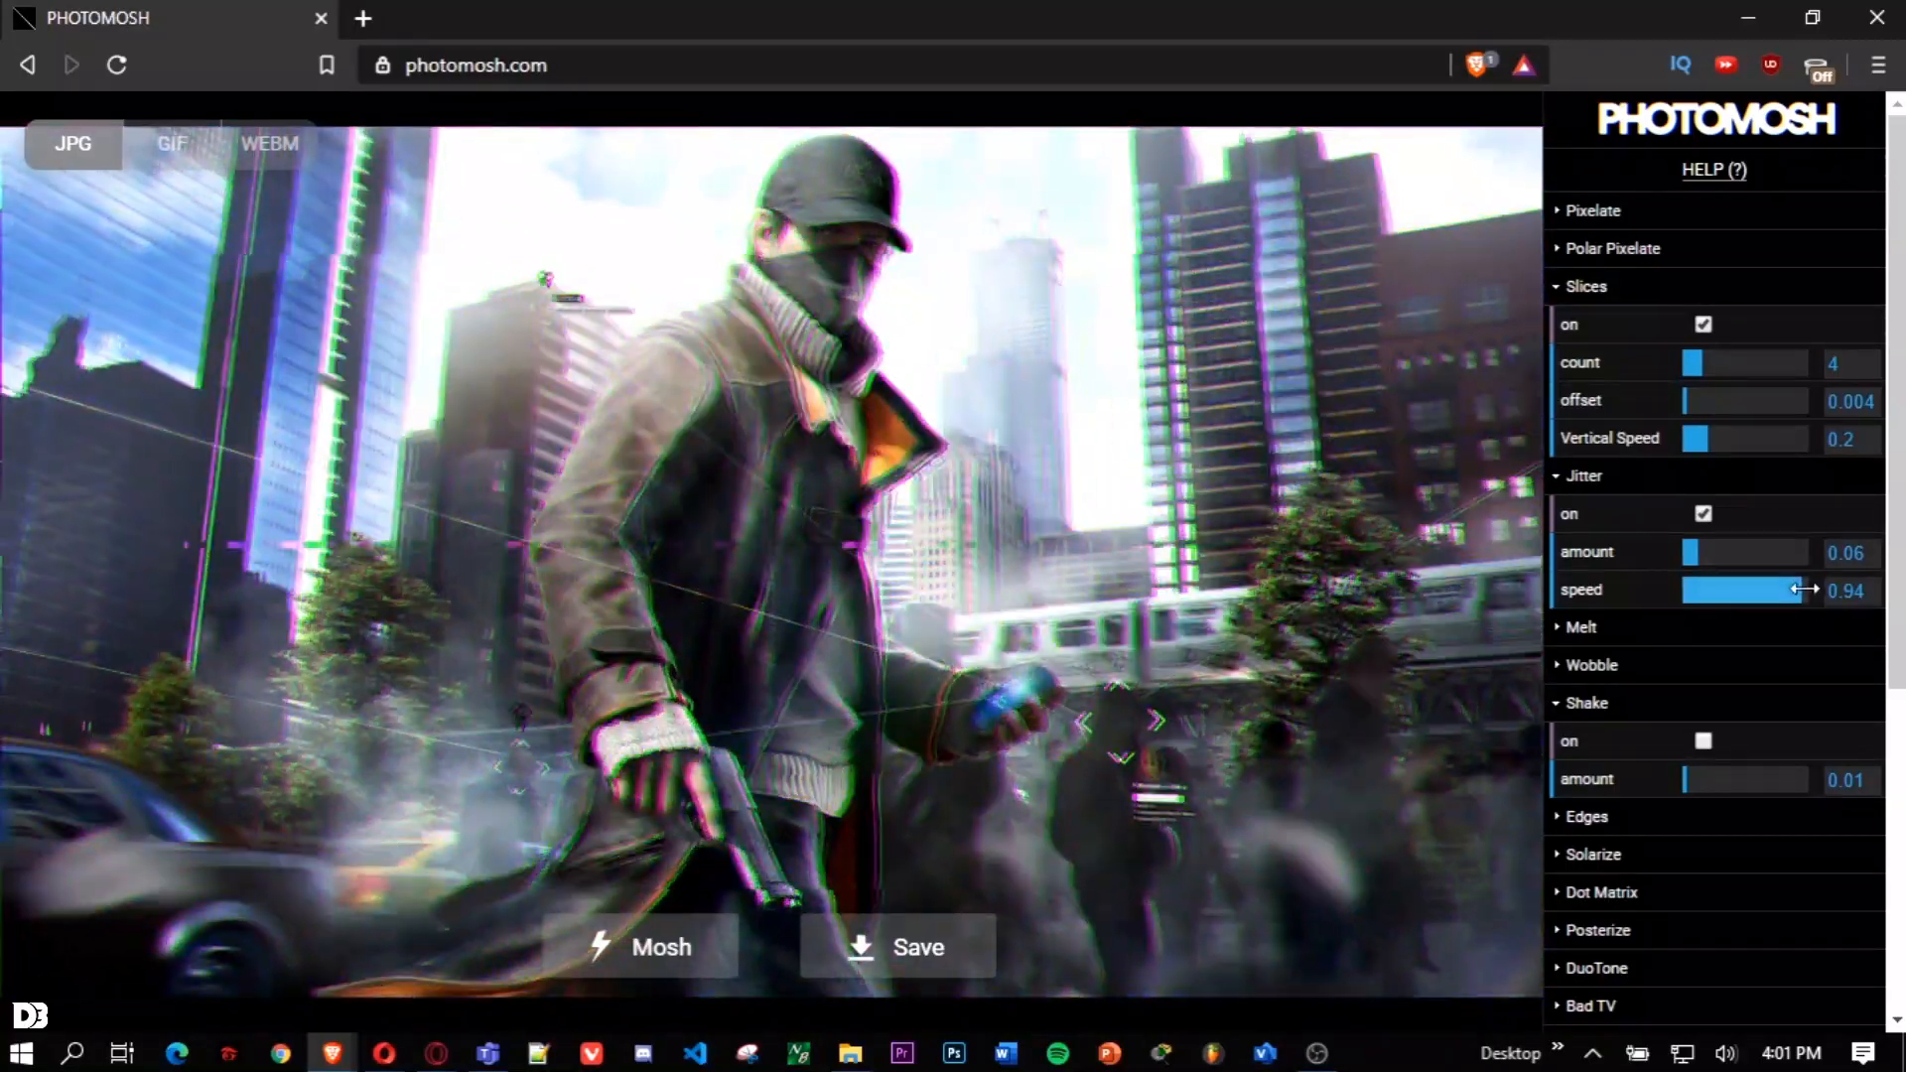
{"action": "left_click_drag", "start_coordinate": [1787, 592], "coordinate": [1892, 650]}
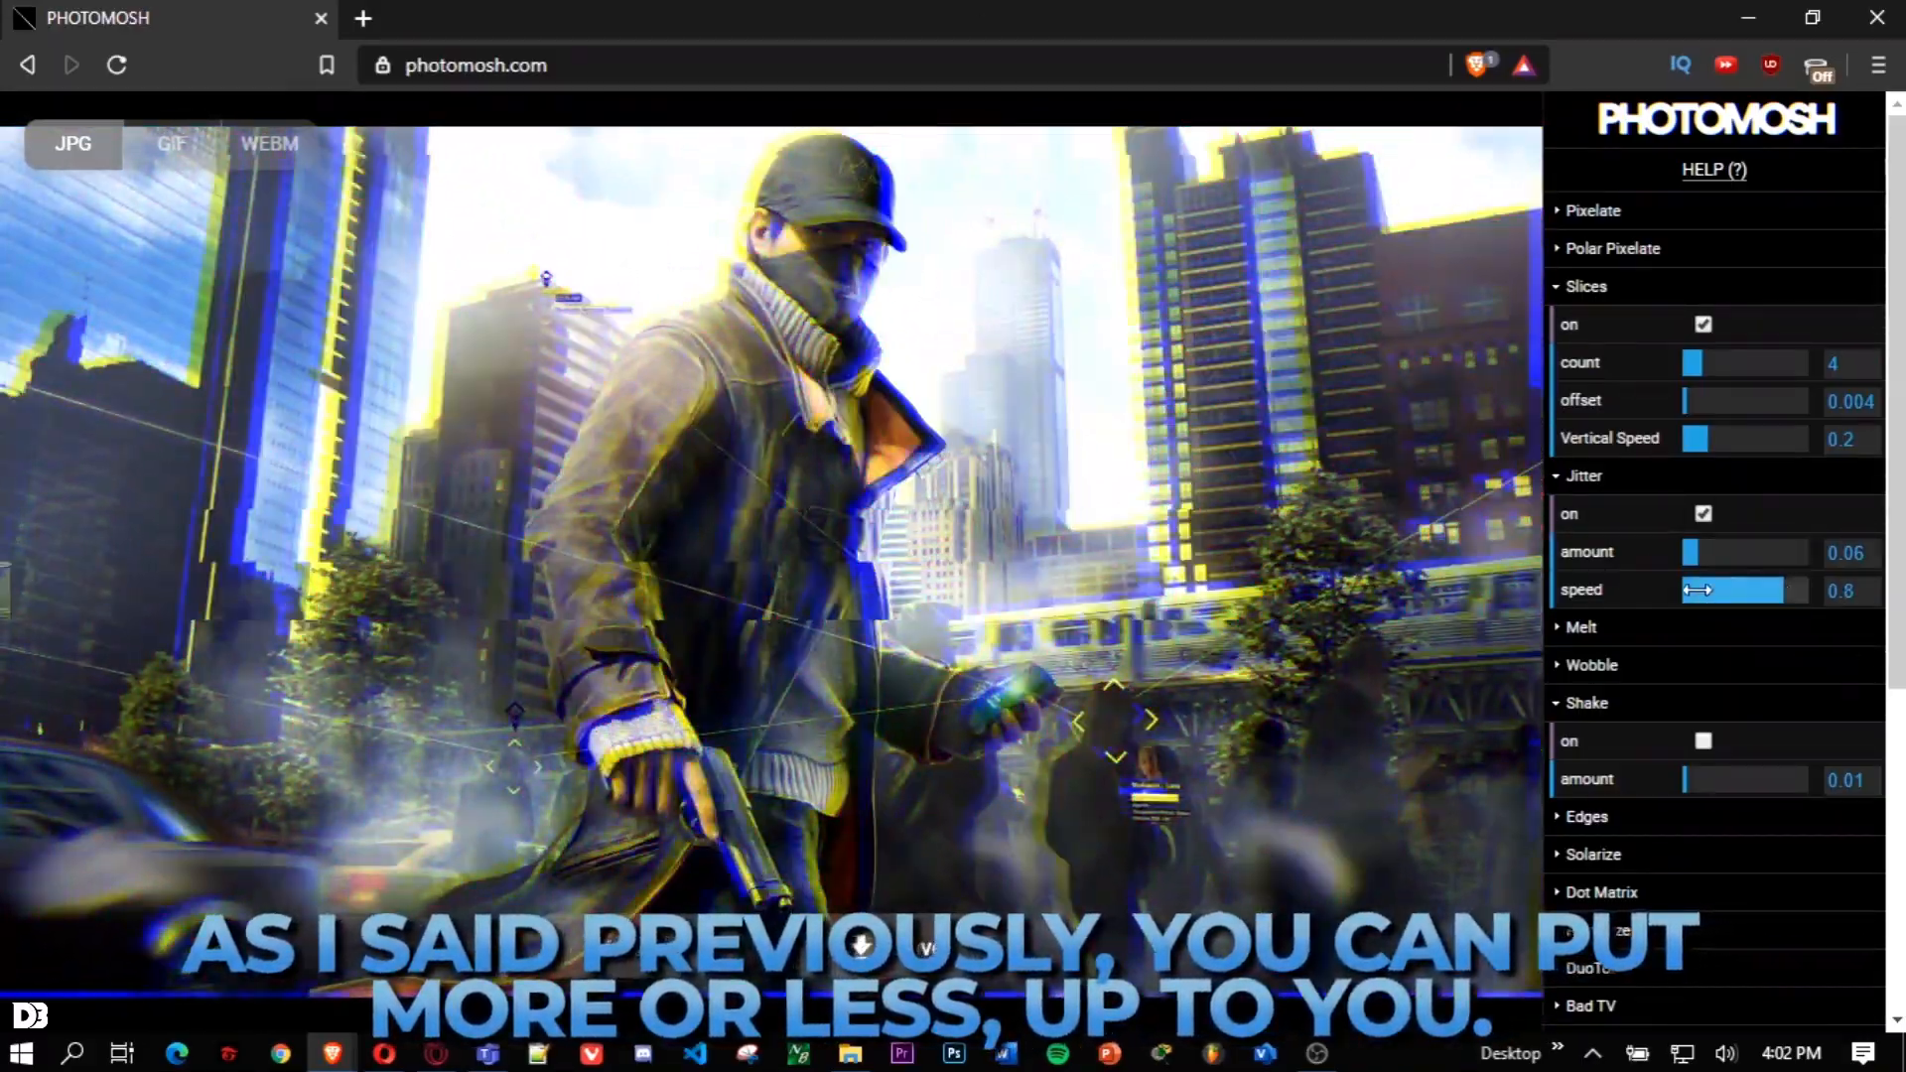
{"action": "left_click_drag", "start_coordinate": [1728, 592], "coordinate": [1685, 554]}
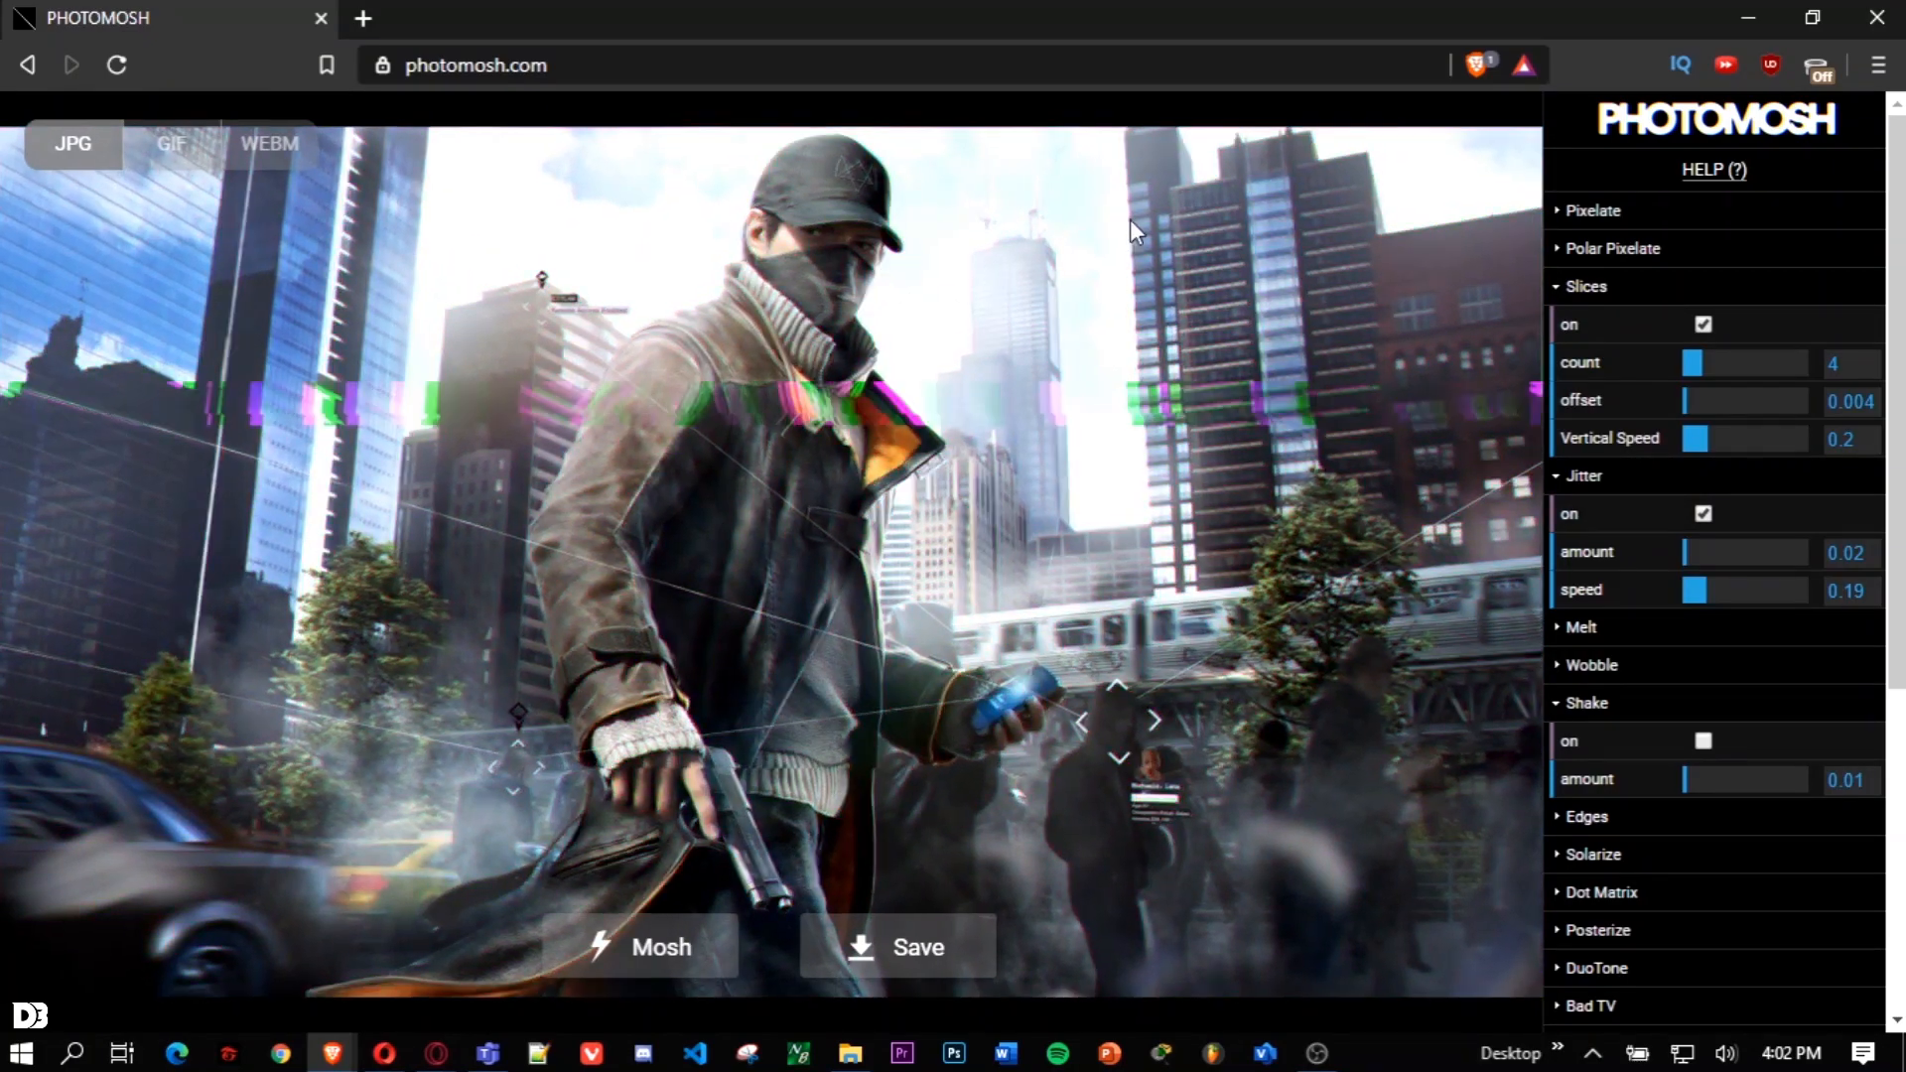
Enable Brightness & Contrast and set contrast to 0.09 and brightness to -0.06
{"action": "left_click", "coordinate": [1703, 660]}
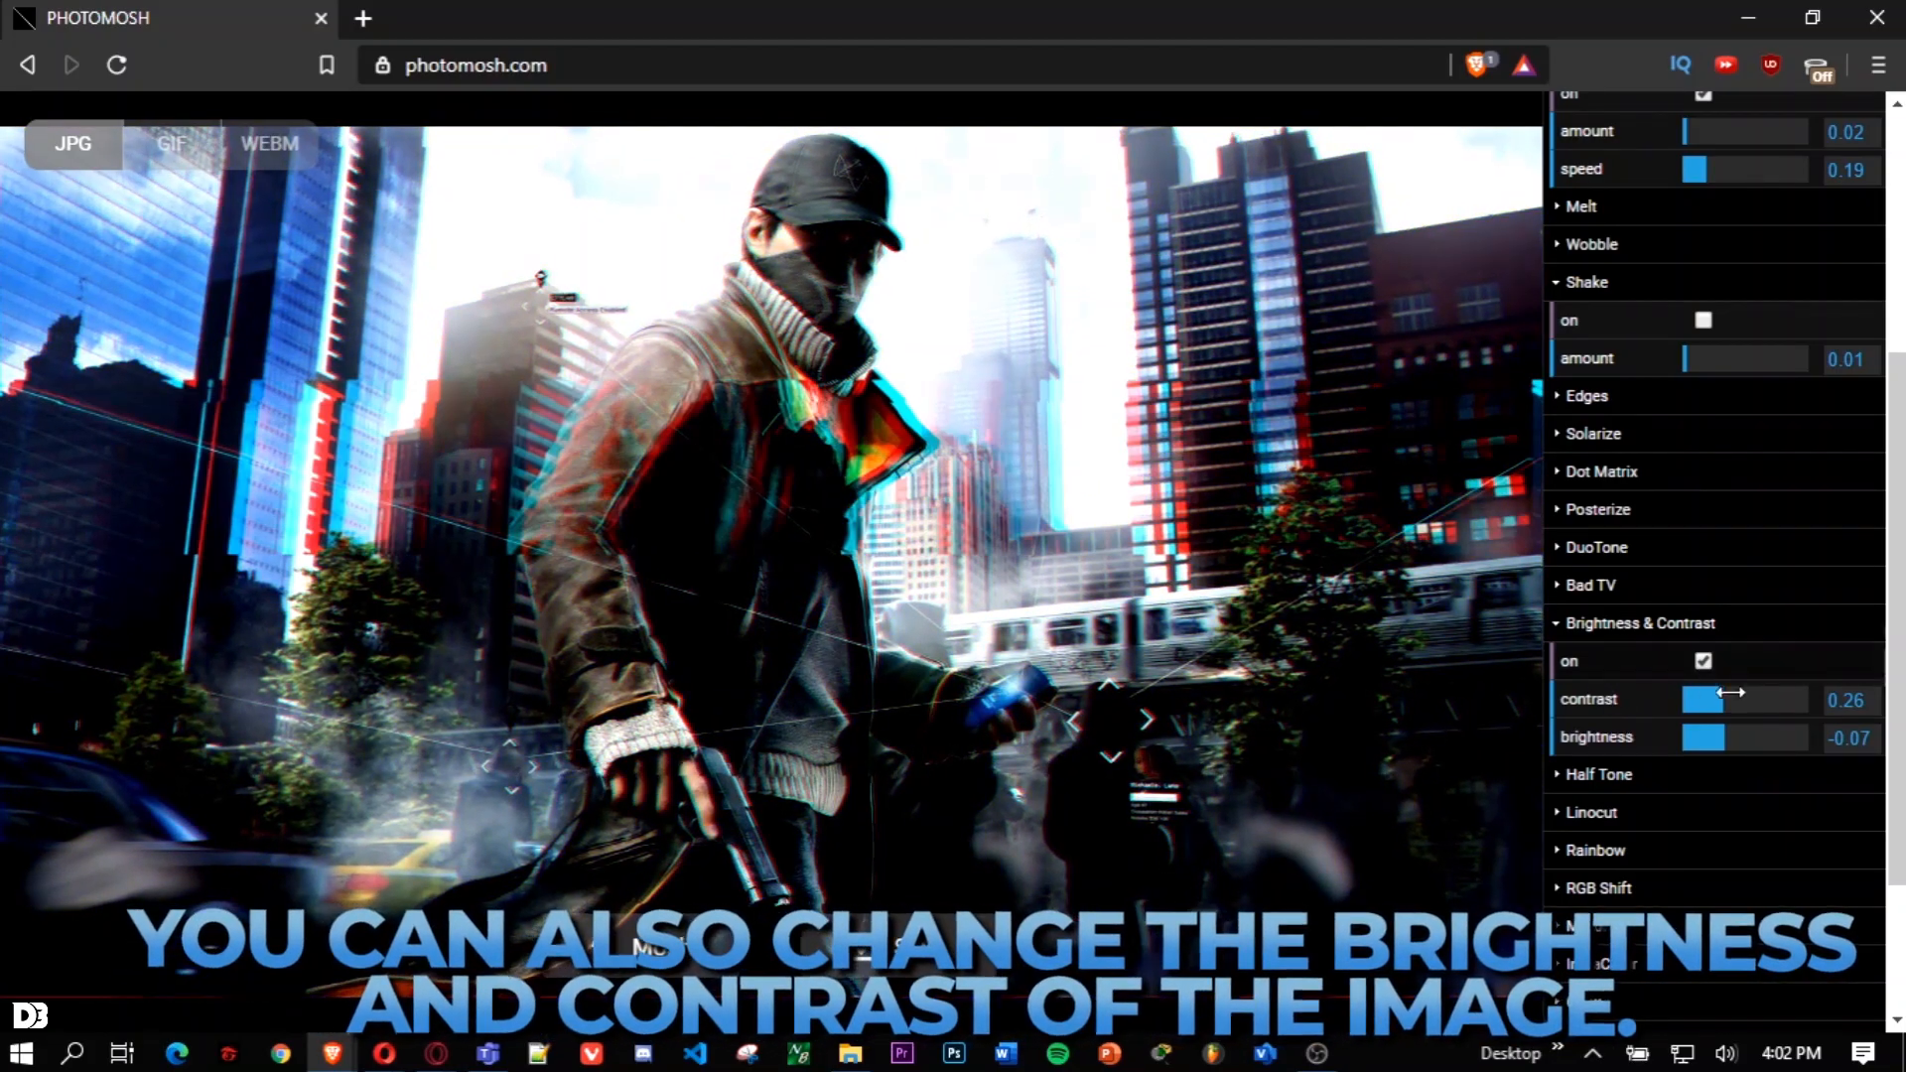
{"action": "left_click_drag", "start_coordinate": [1733, 735], "coordinate": [1698, 706]}
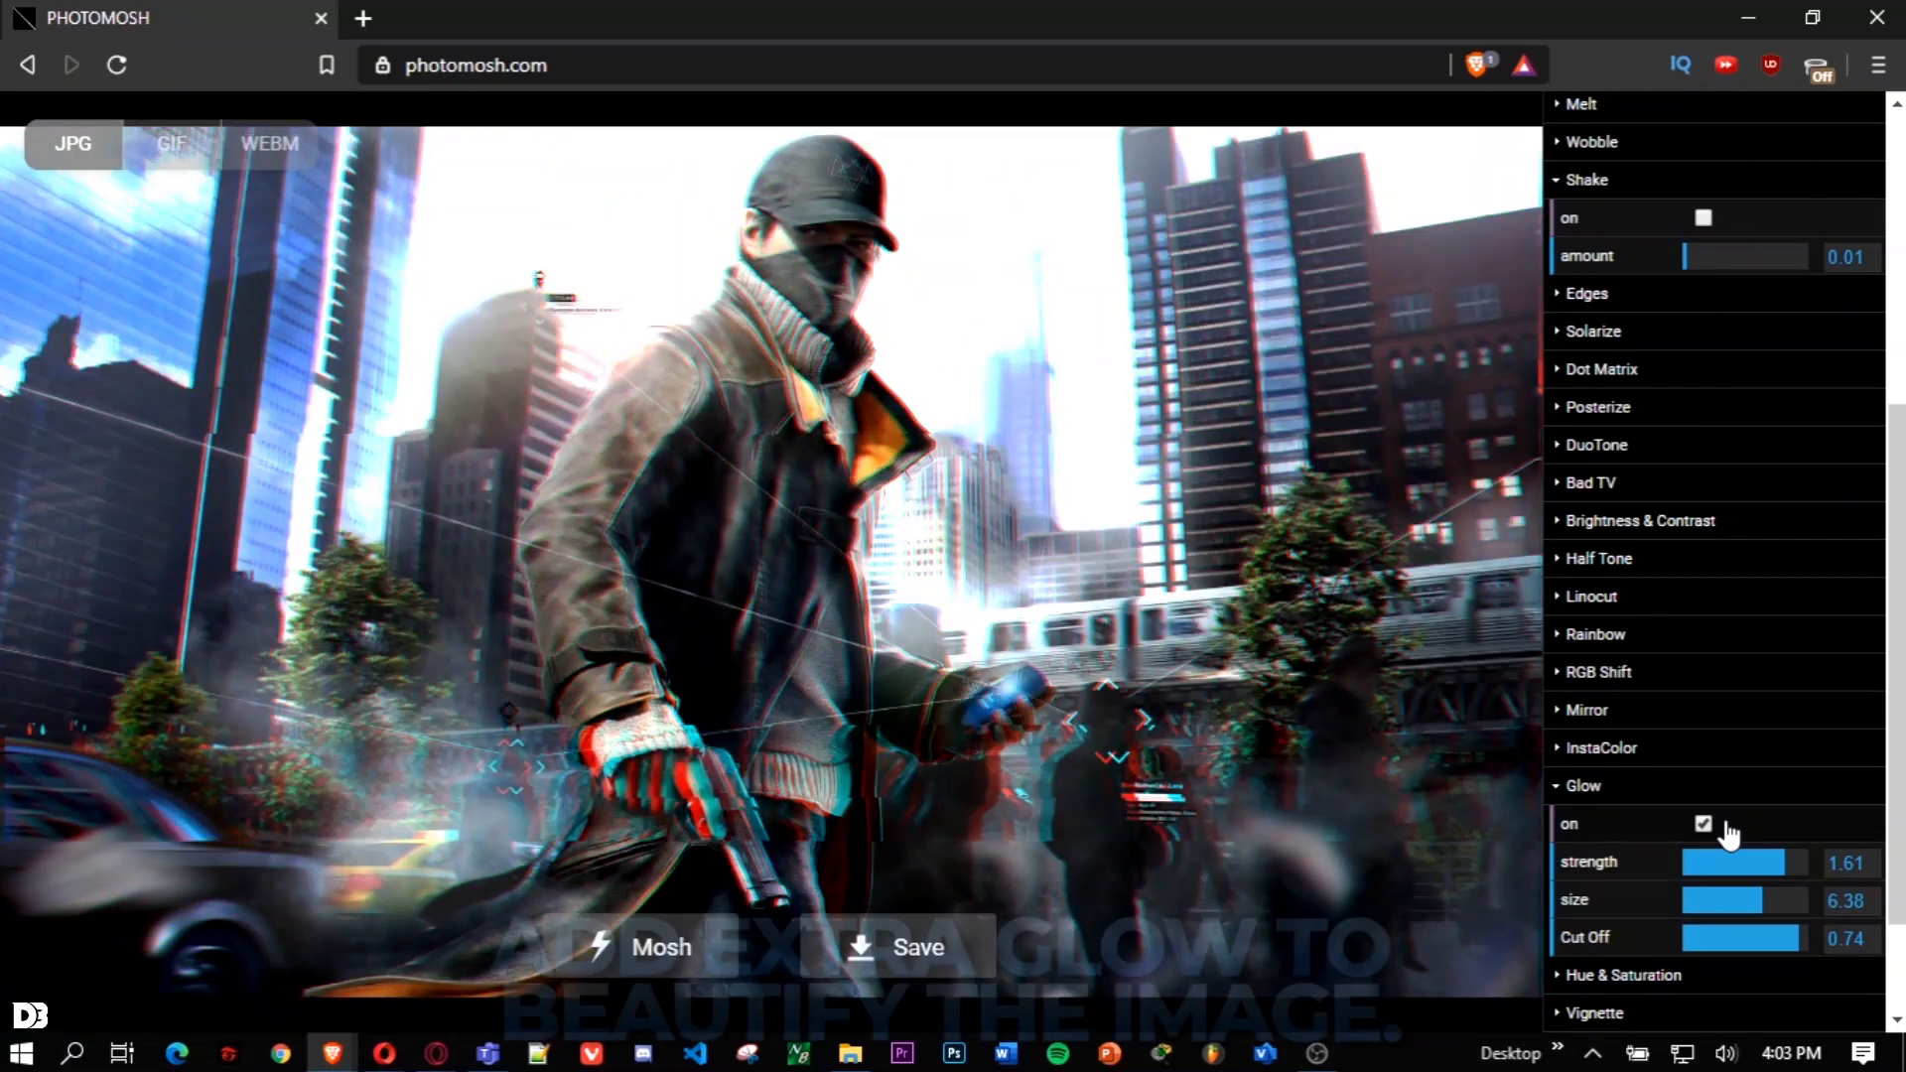
Enable the Glow effect and set its strength to 0.12 and size to 5.23
{"action": "left_click", "coordinate": [1725, 826]}
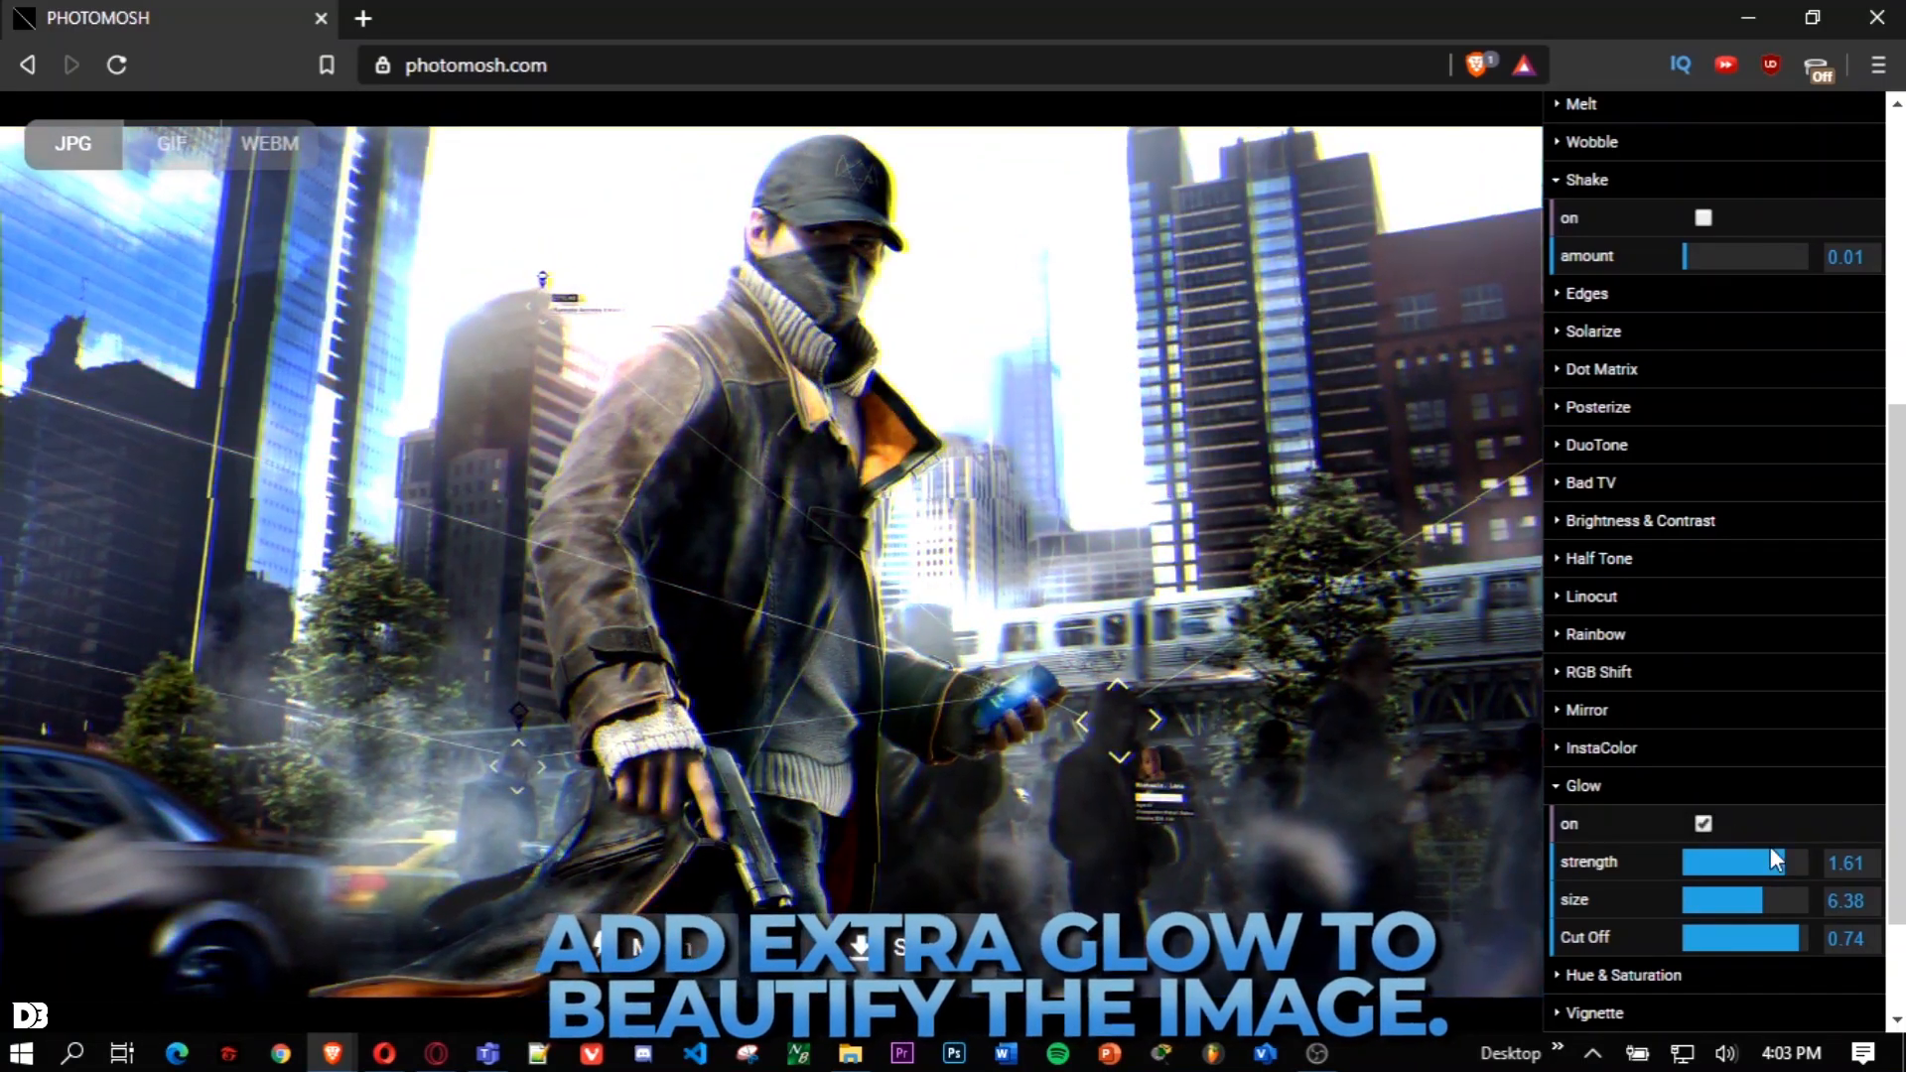
{"action": "left_click_drag", "start_coordinate": [1774, 855], "coordinate": [1688, 879]}
{"action": "left_click_drag", "start_coordinate": [1760, 905], "coordinate": [1690, 866]}
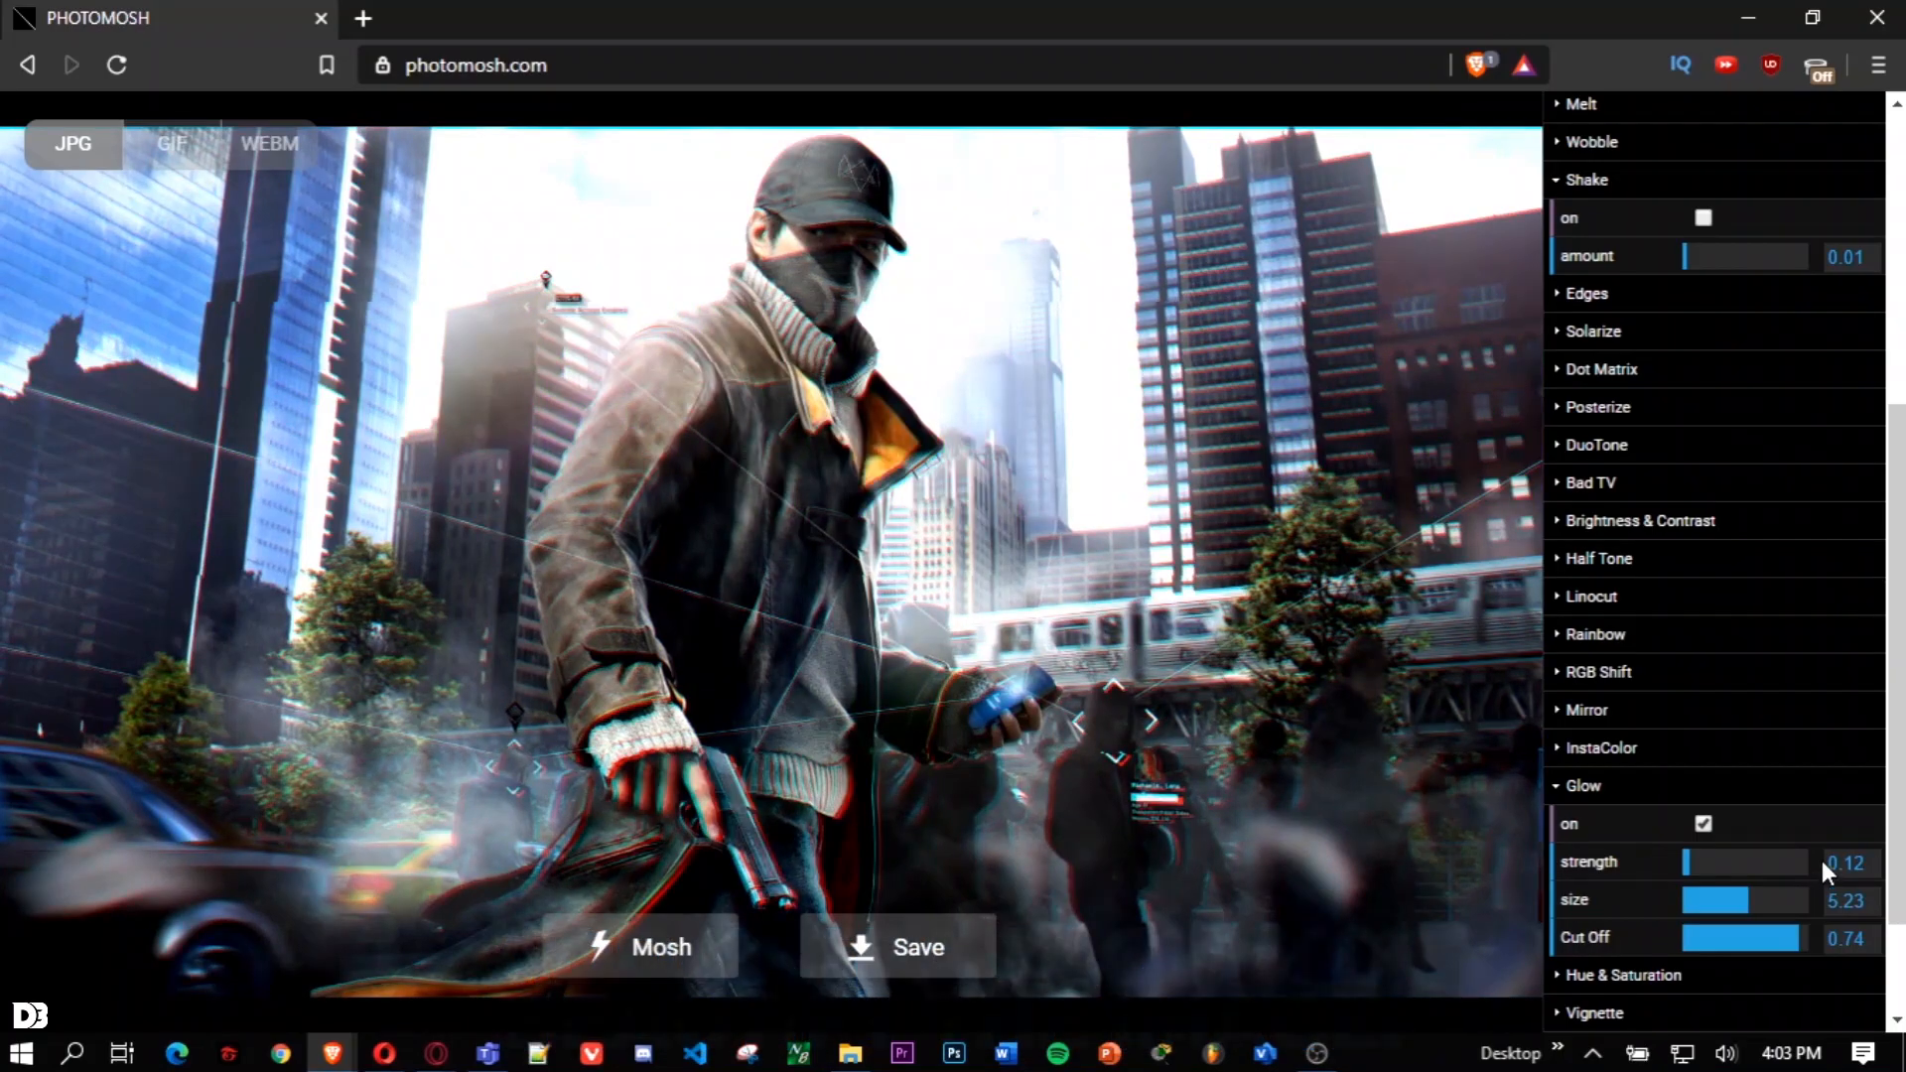
{"action": "left_click", "coordinate": [1702, 789]}
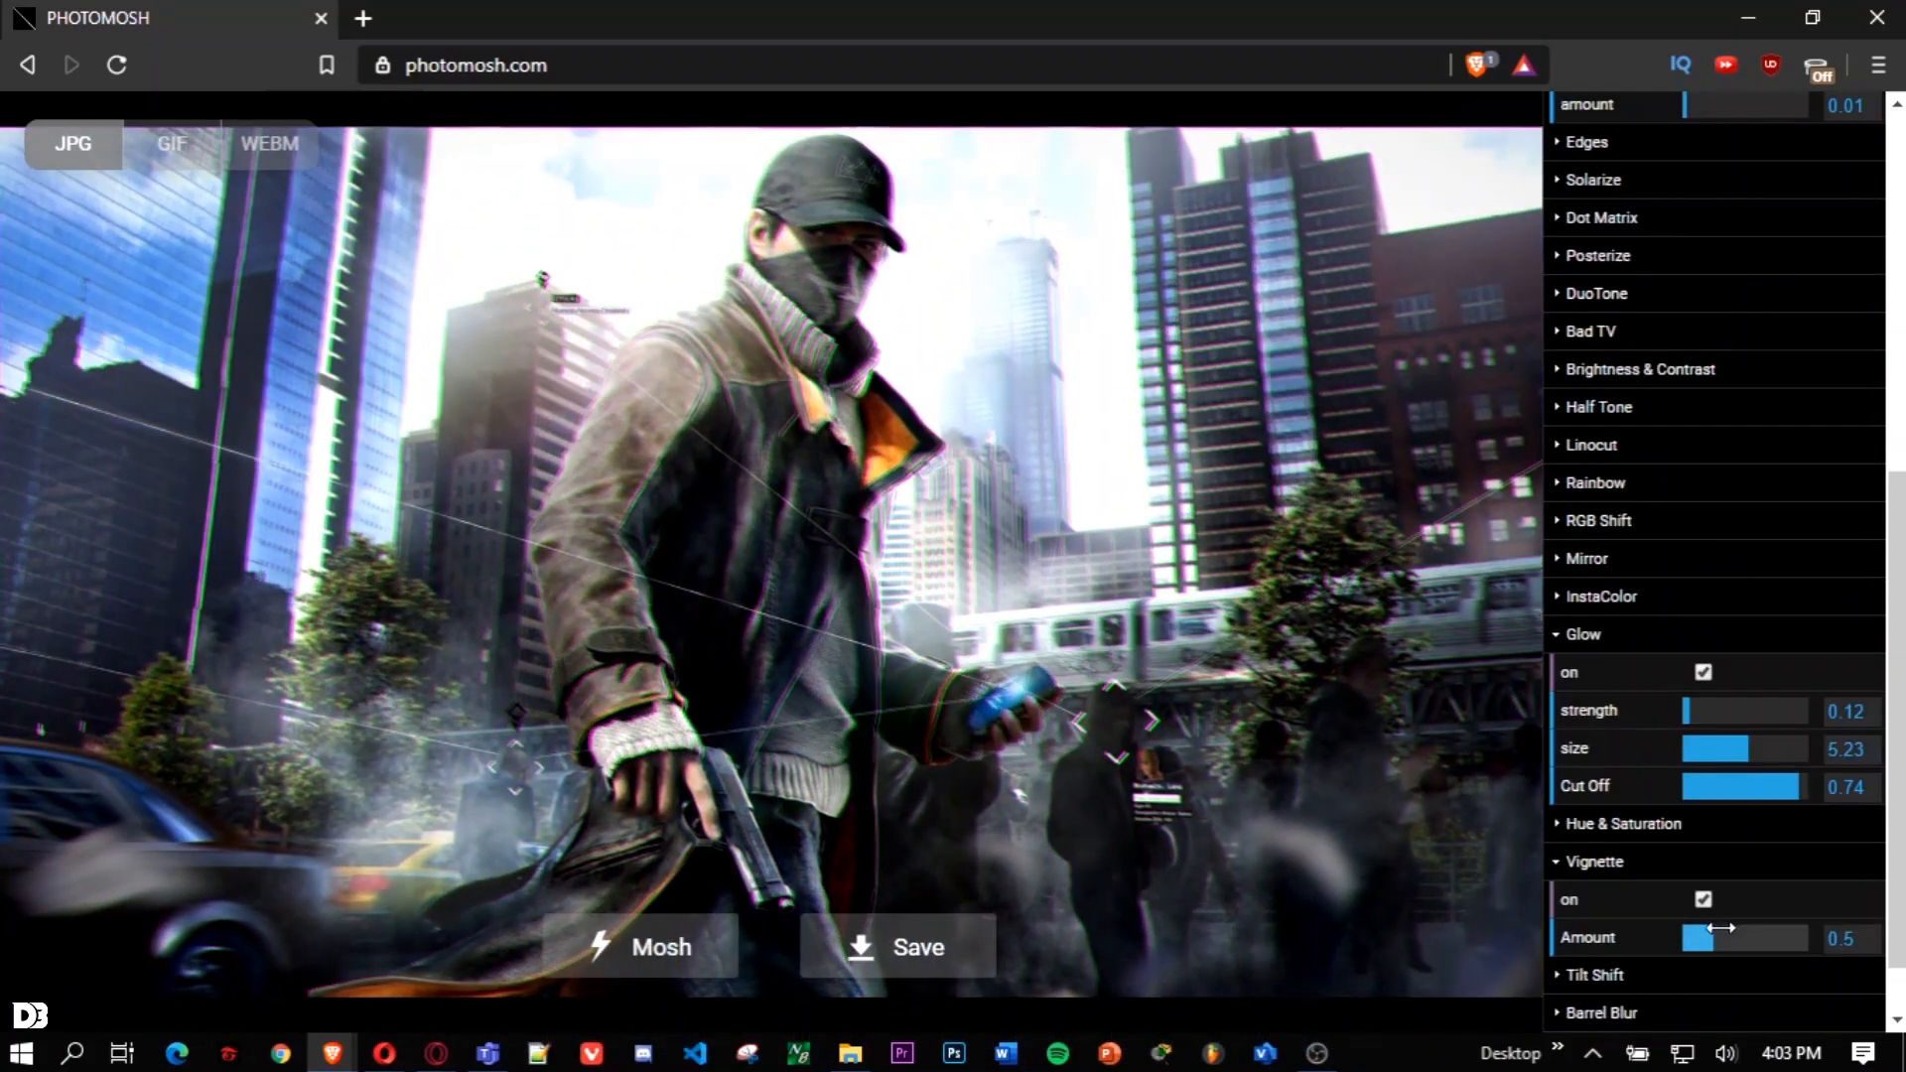
Add a Vignette to the image with an amount of 0.2, comparing it switched off and on
{"action": "left_click", "coordinate": [1704, 900]}
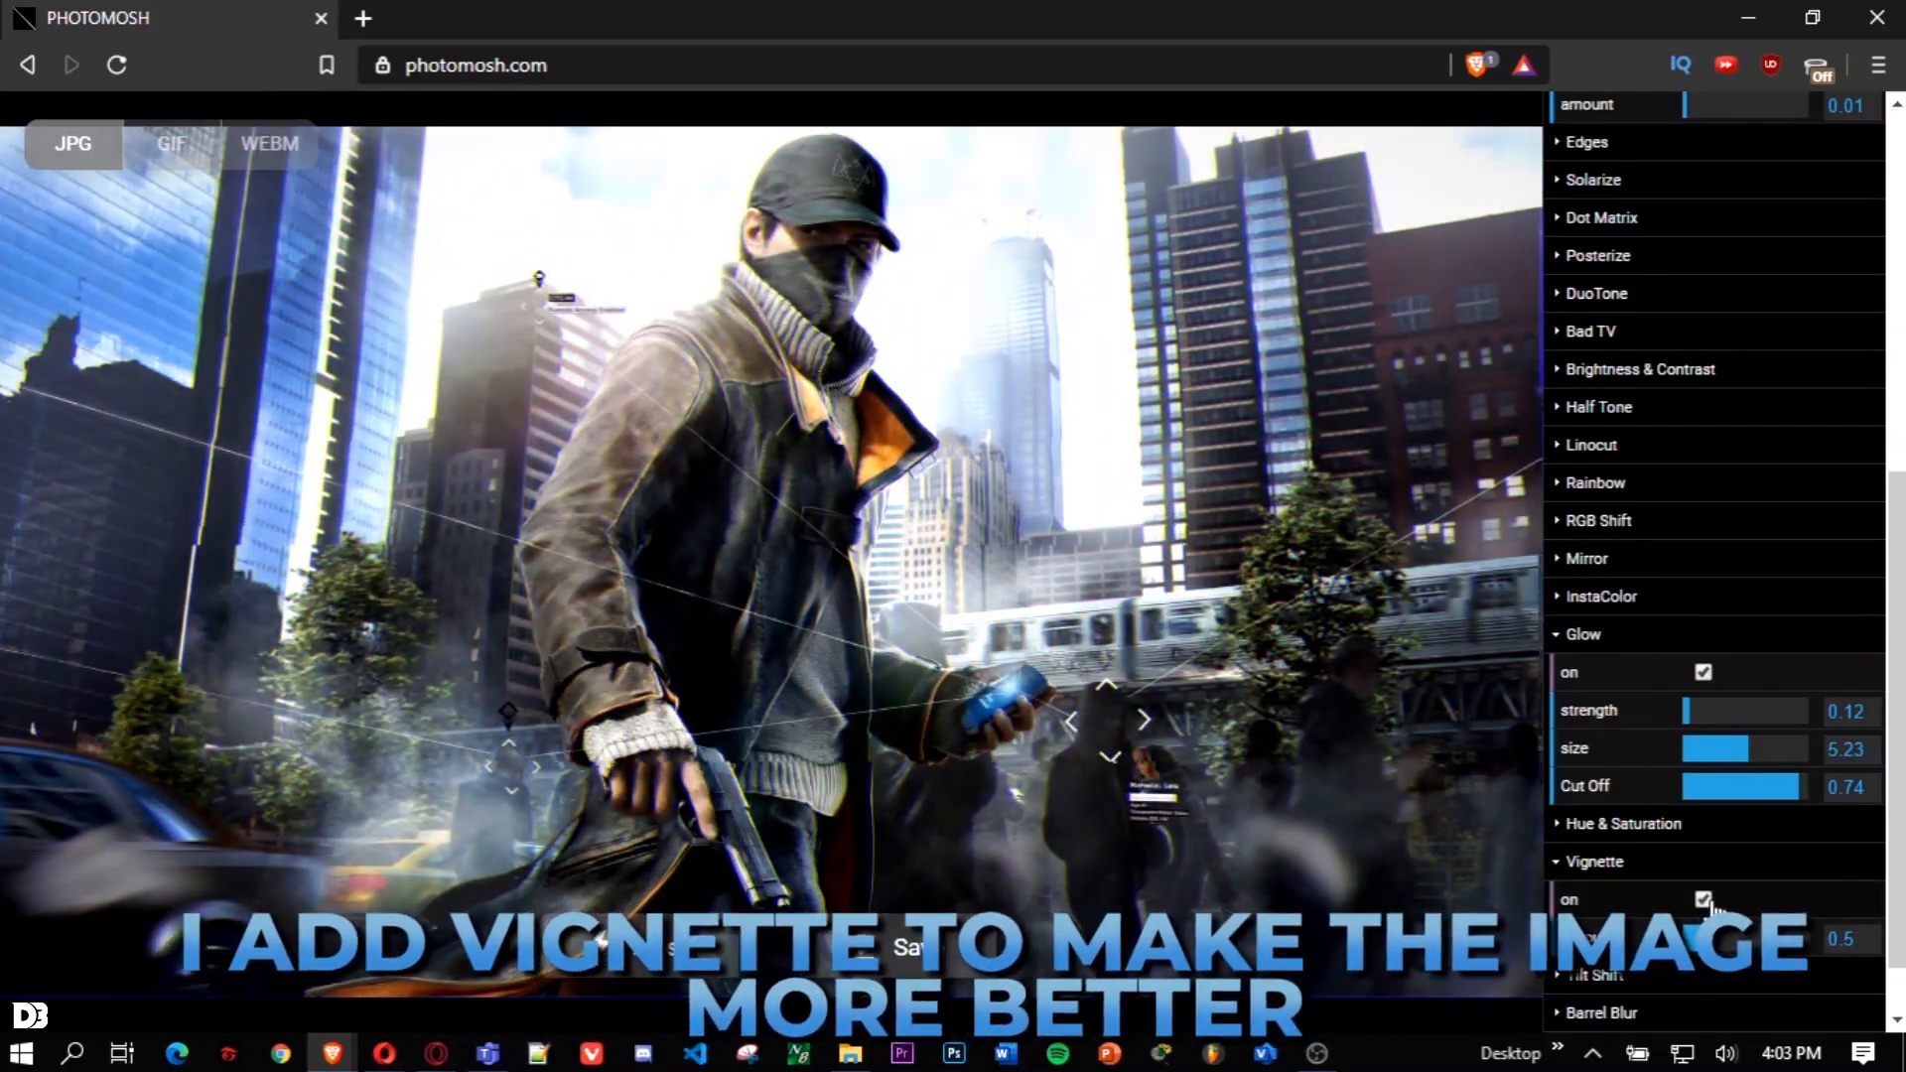
{"action": "left_click", "coordinate": [1704, 899]}
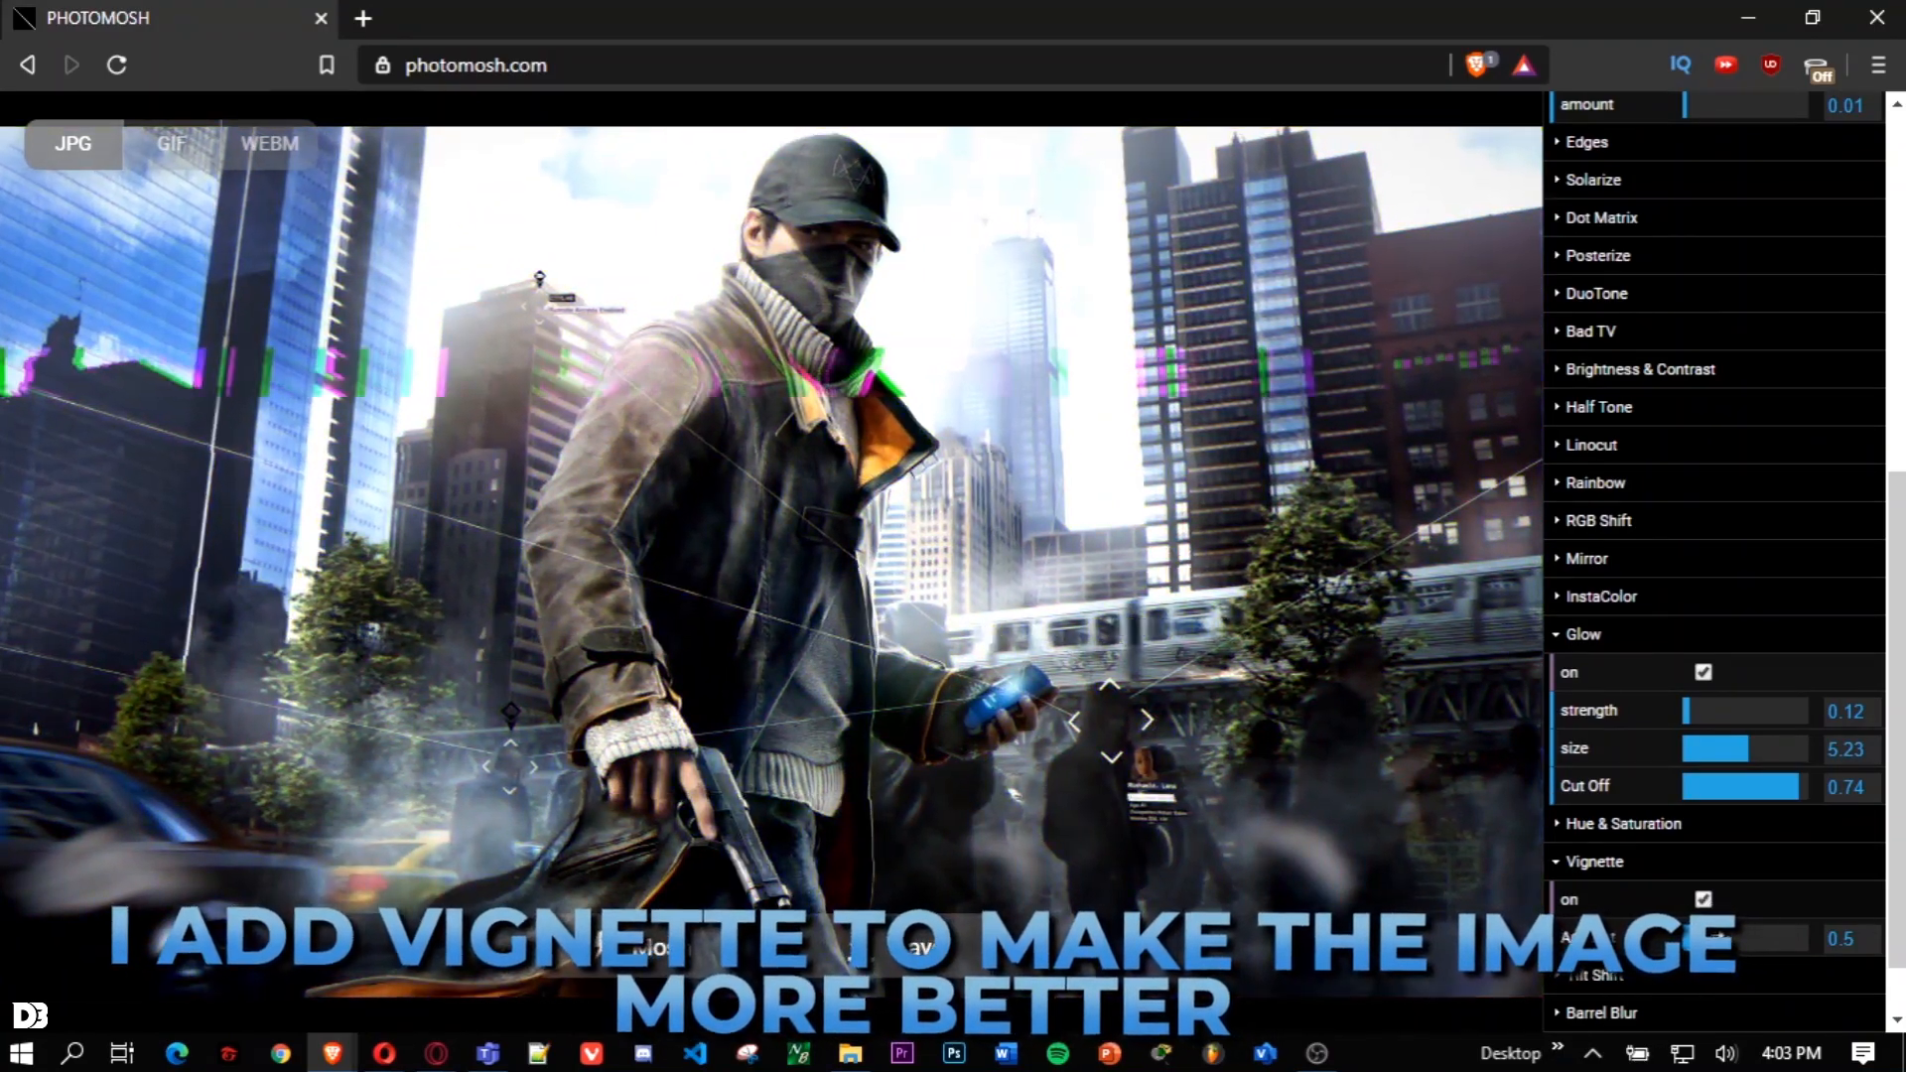
{"action": "left_click_drag", "start_coordinate": [1715, 938], "coordinate": [1695, 938]}
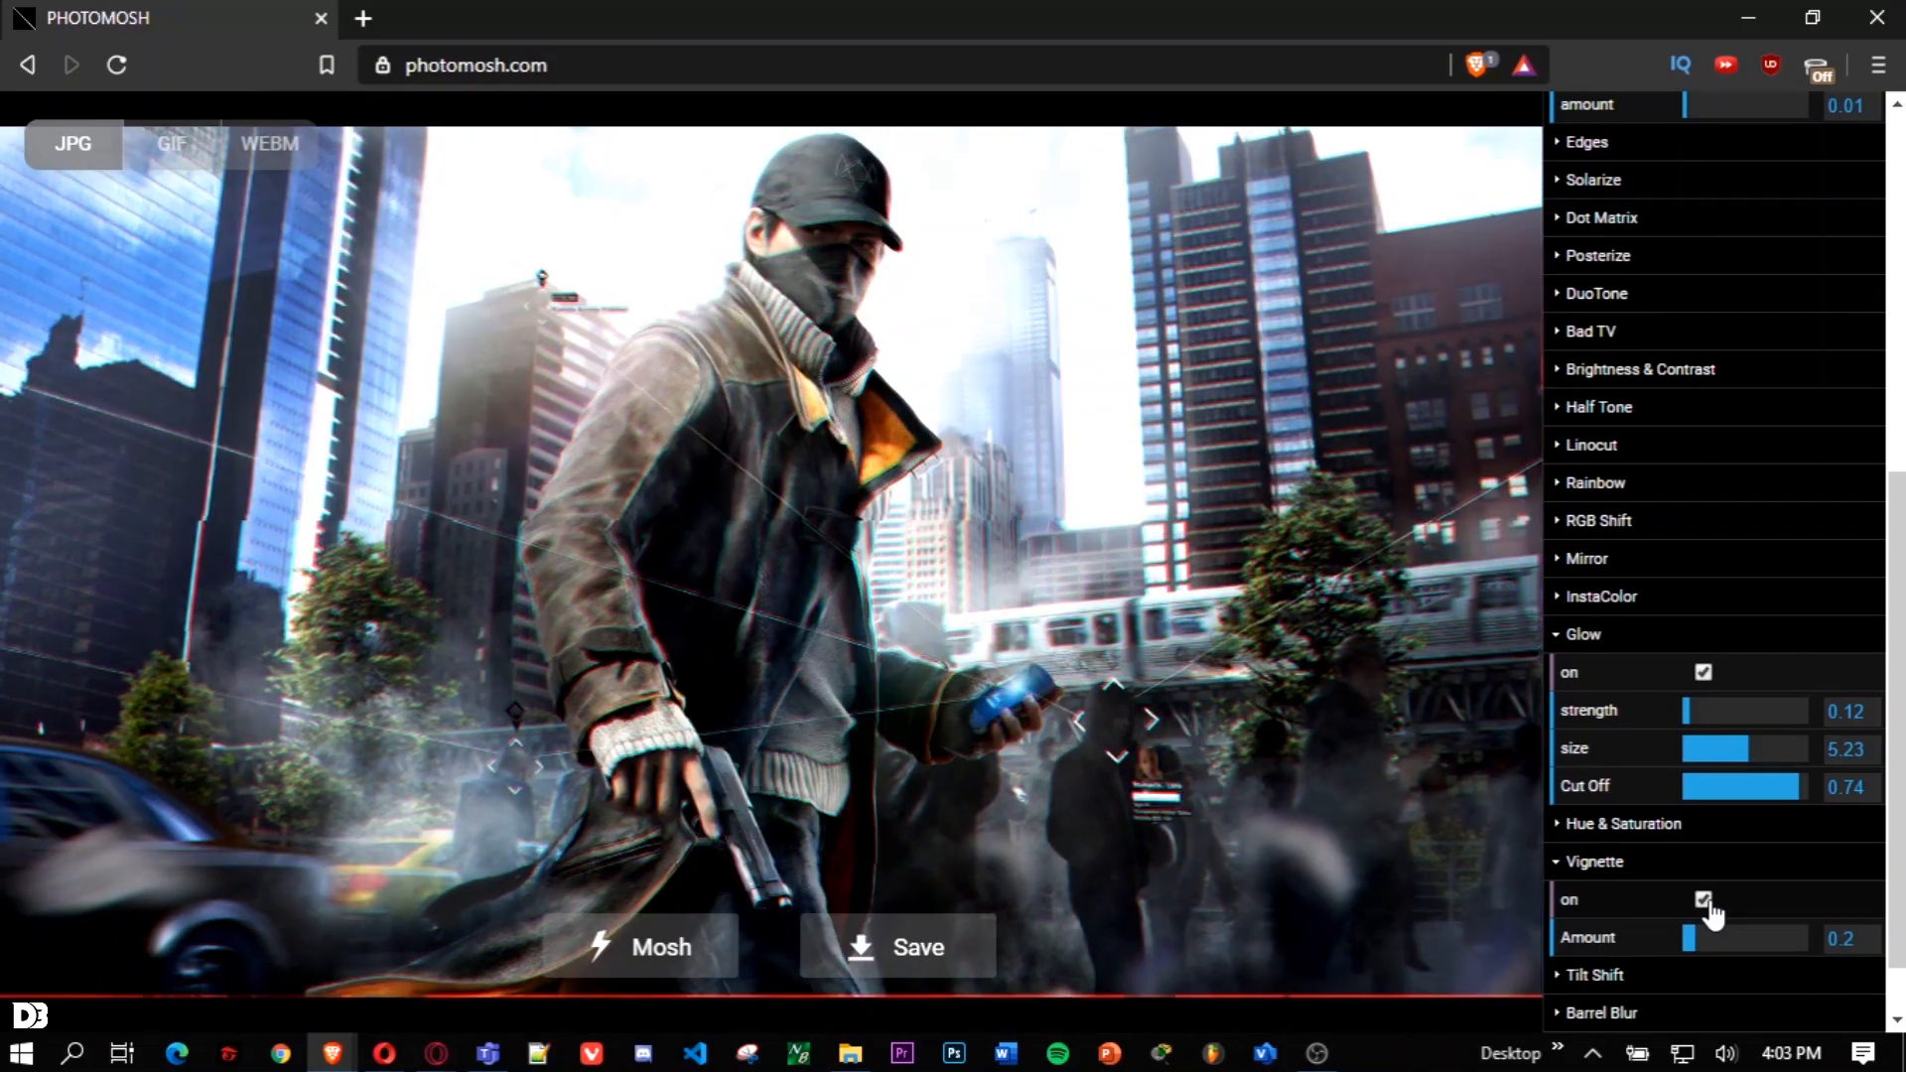
{"action": "left_click", "coordinate": [1704, 900]}
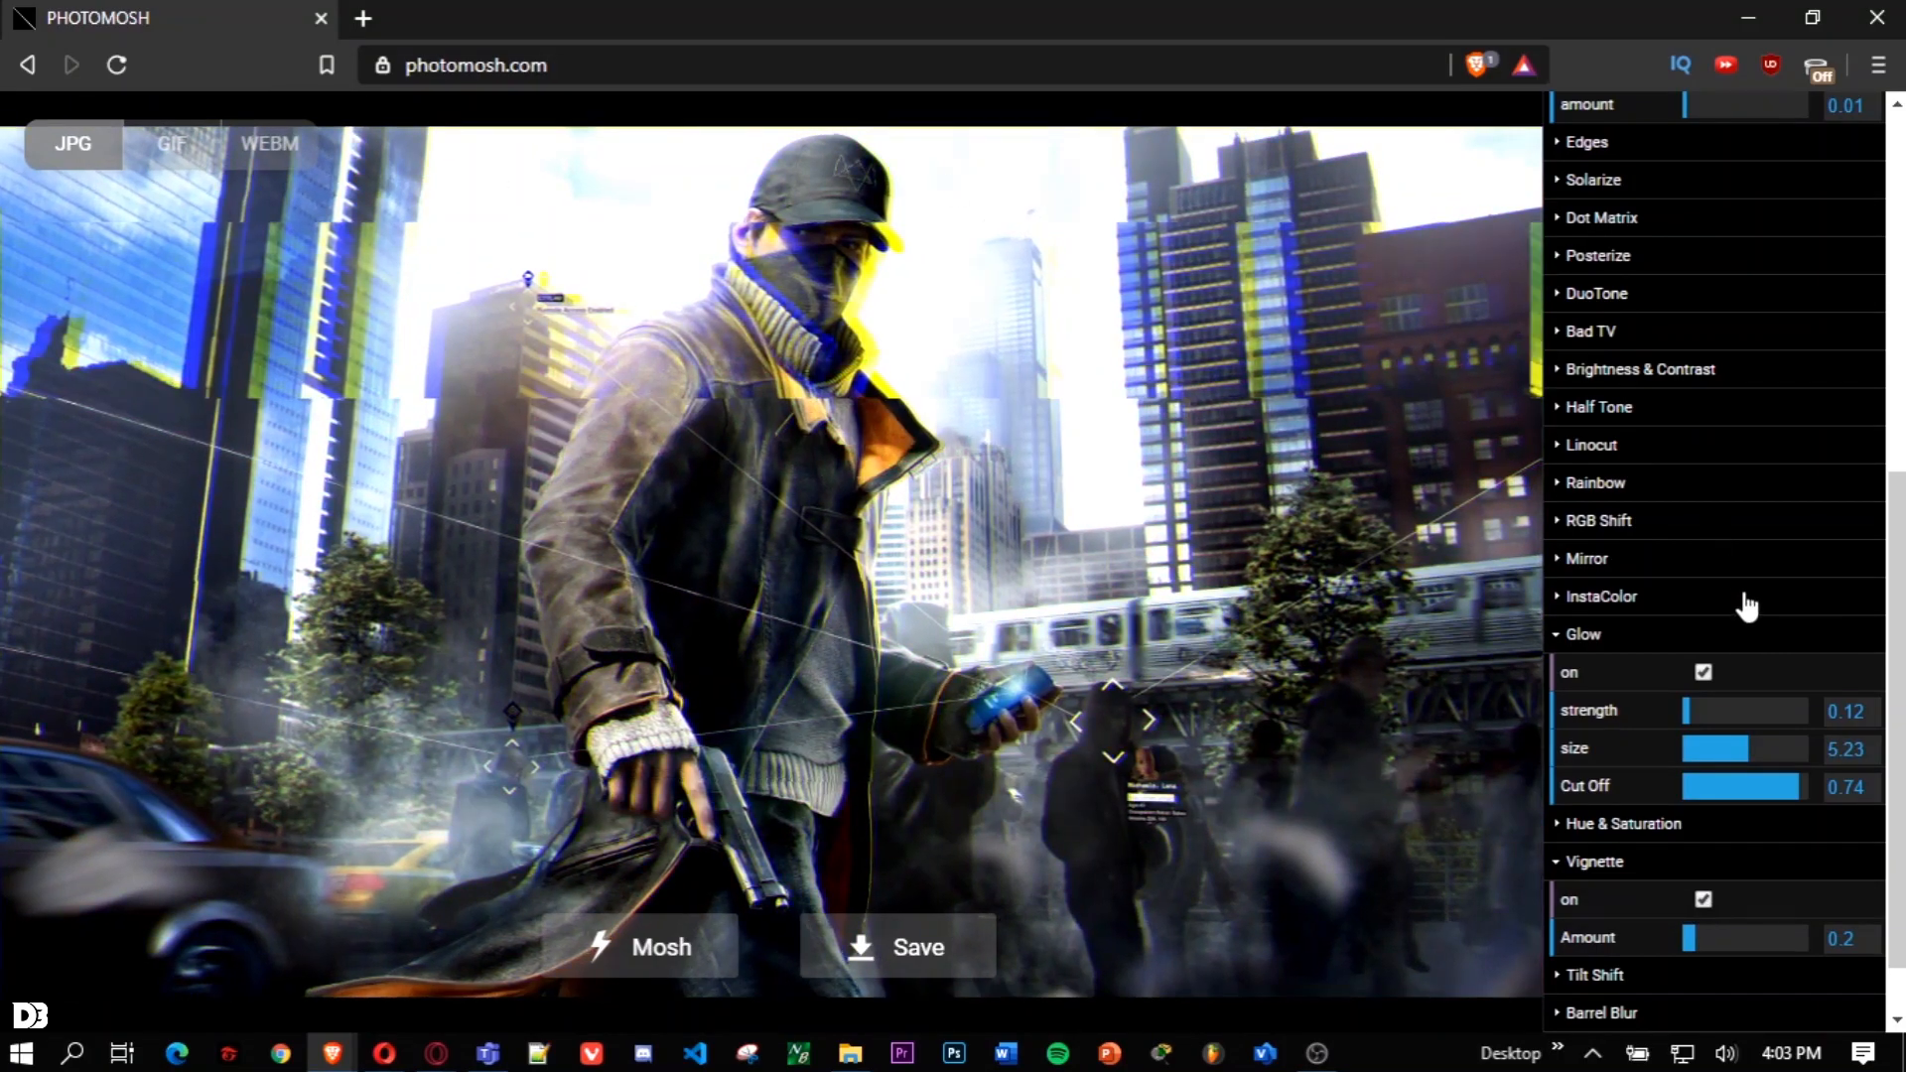
Enable Scanlines and set the count to 0.56, lines amount to 0.05 and noise amount to 0.12
{"action": "scroll", "coordinate": [1636, 870], "scroll_direction": "down", "scroll_amount": 1}
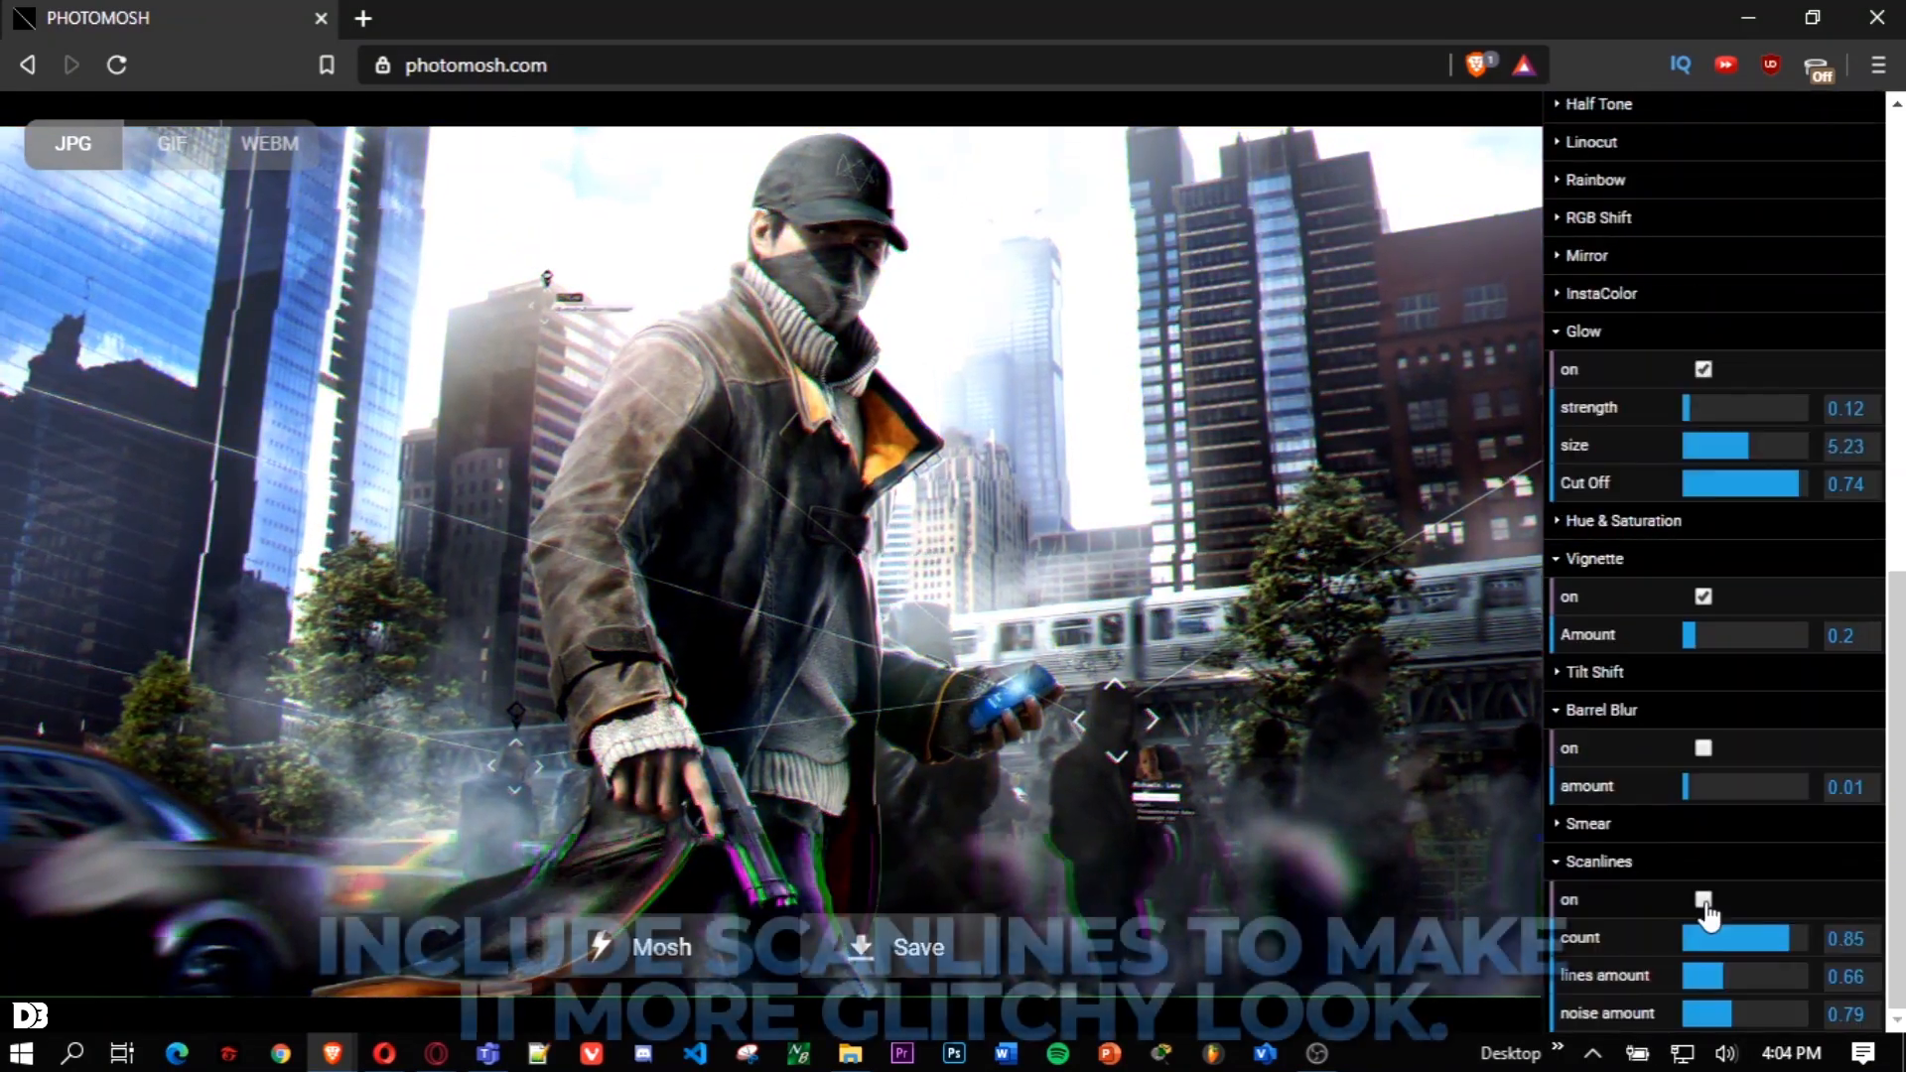
{"action": "left_click", "coordinate": [1704, 900]}
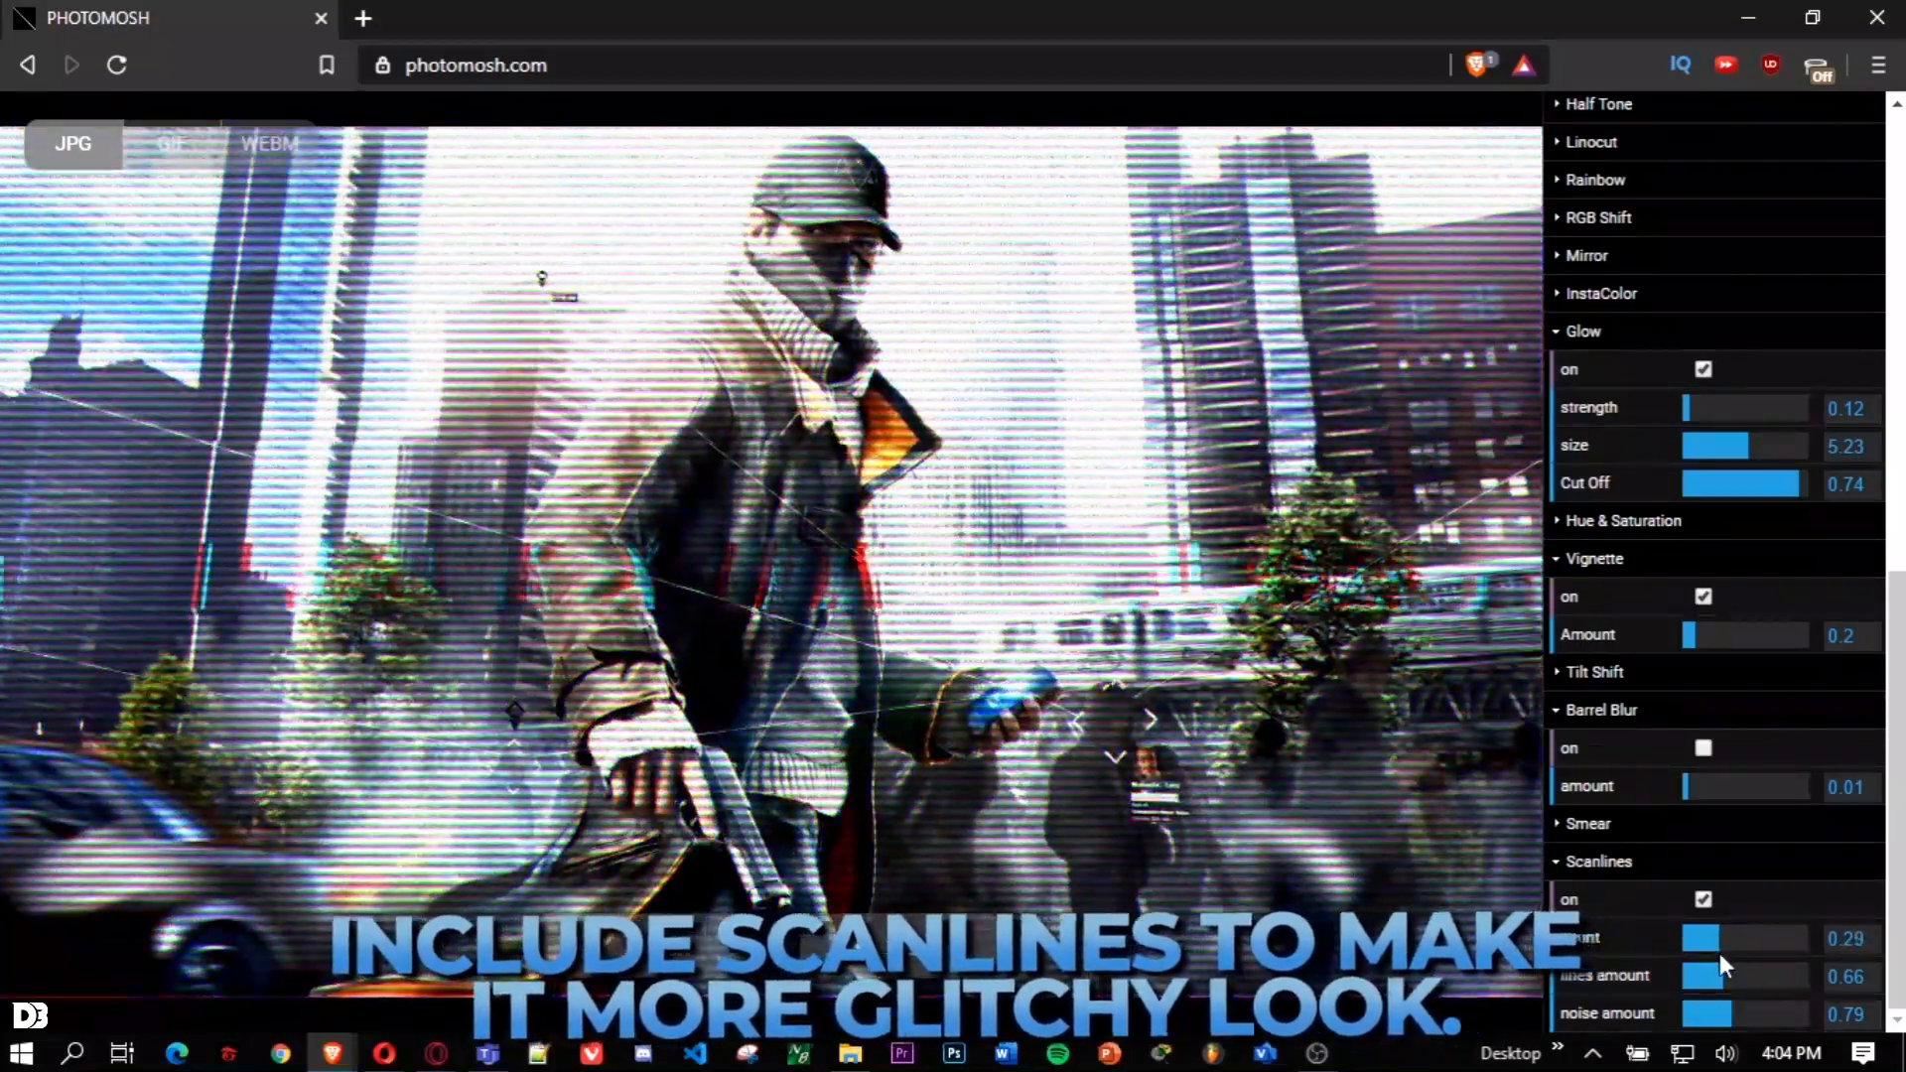
{"action": "left_click_drag", "start_coordinate": [1720, 953], "coordinate": [1573, 971]}
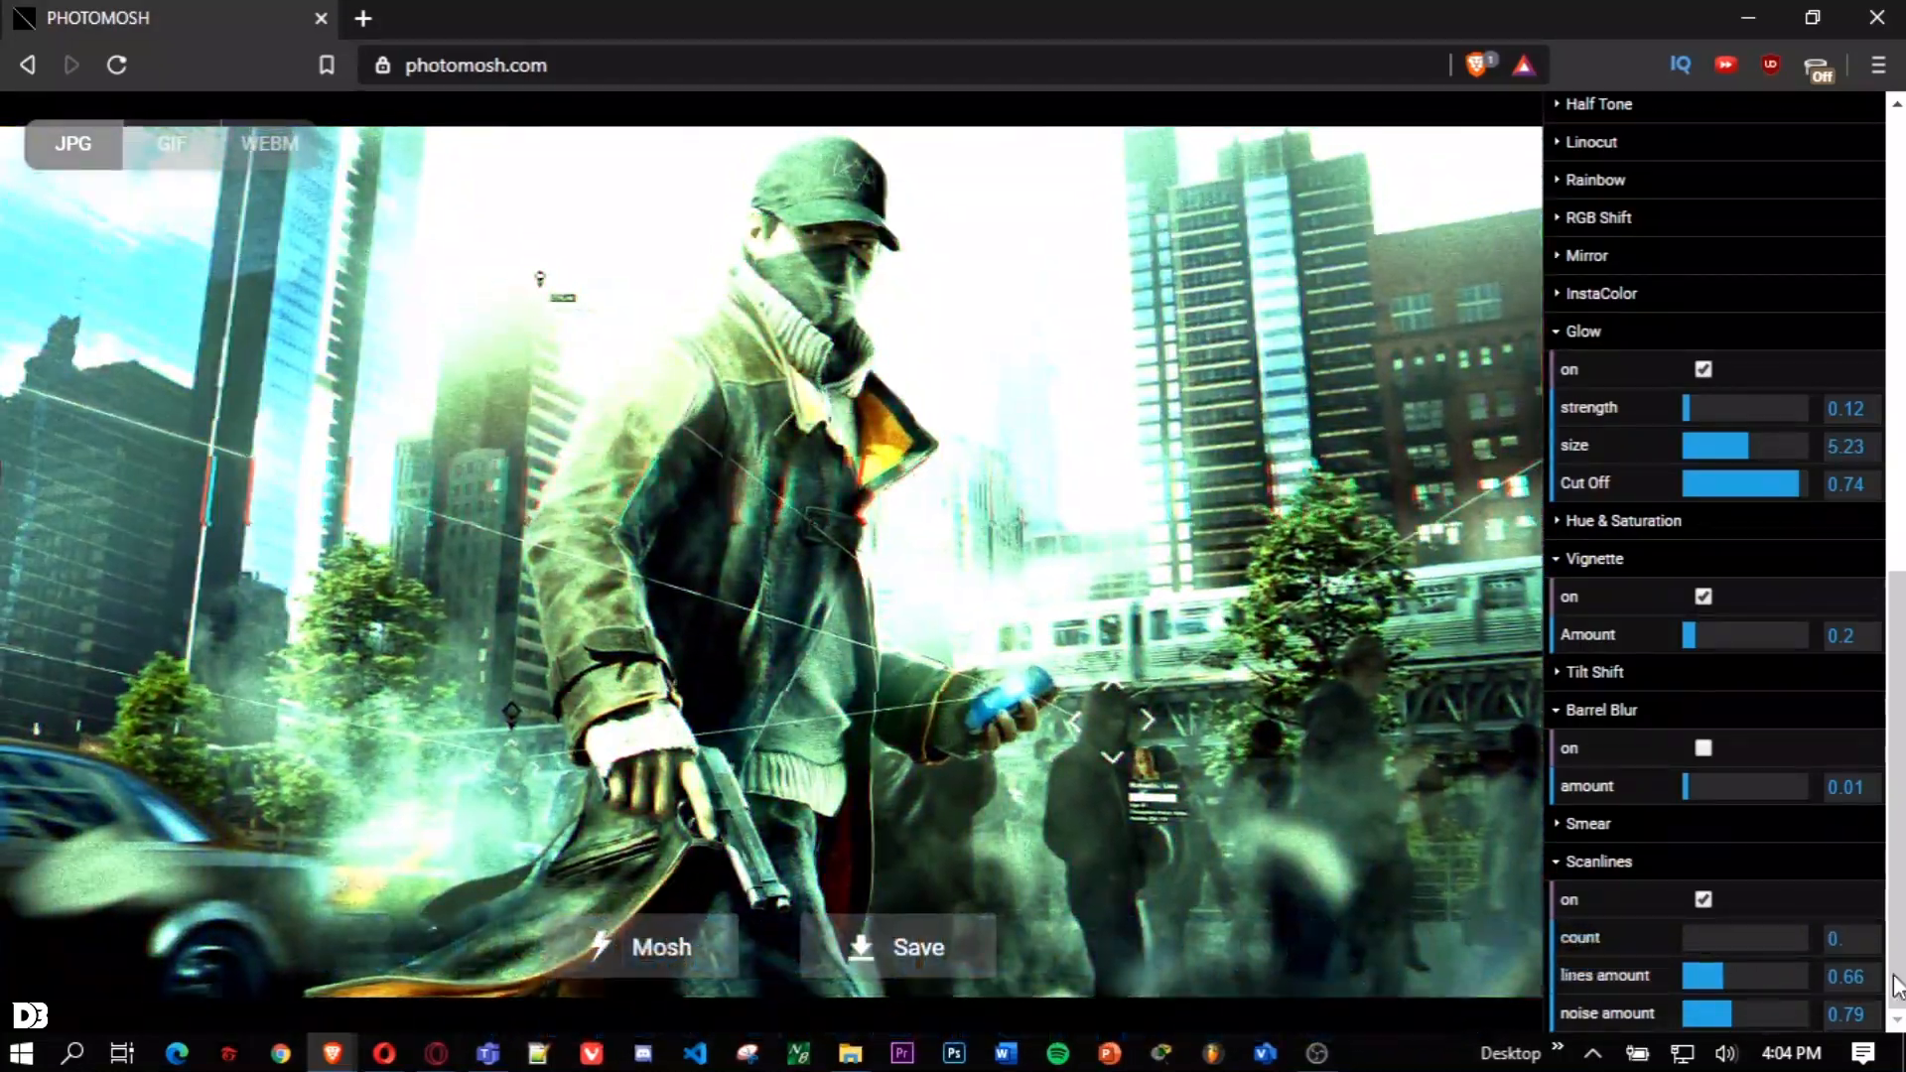
{"action": "left_click_drag", "start_coordinate": [1894, 975], "coordinate": [1894, 975]}
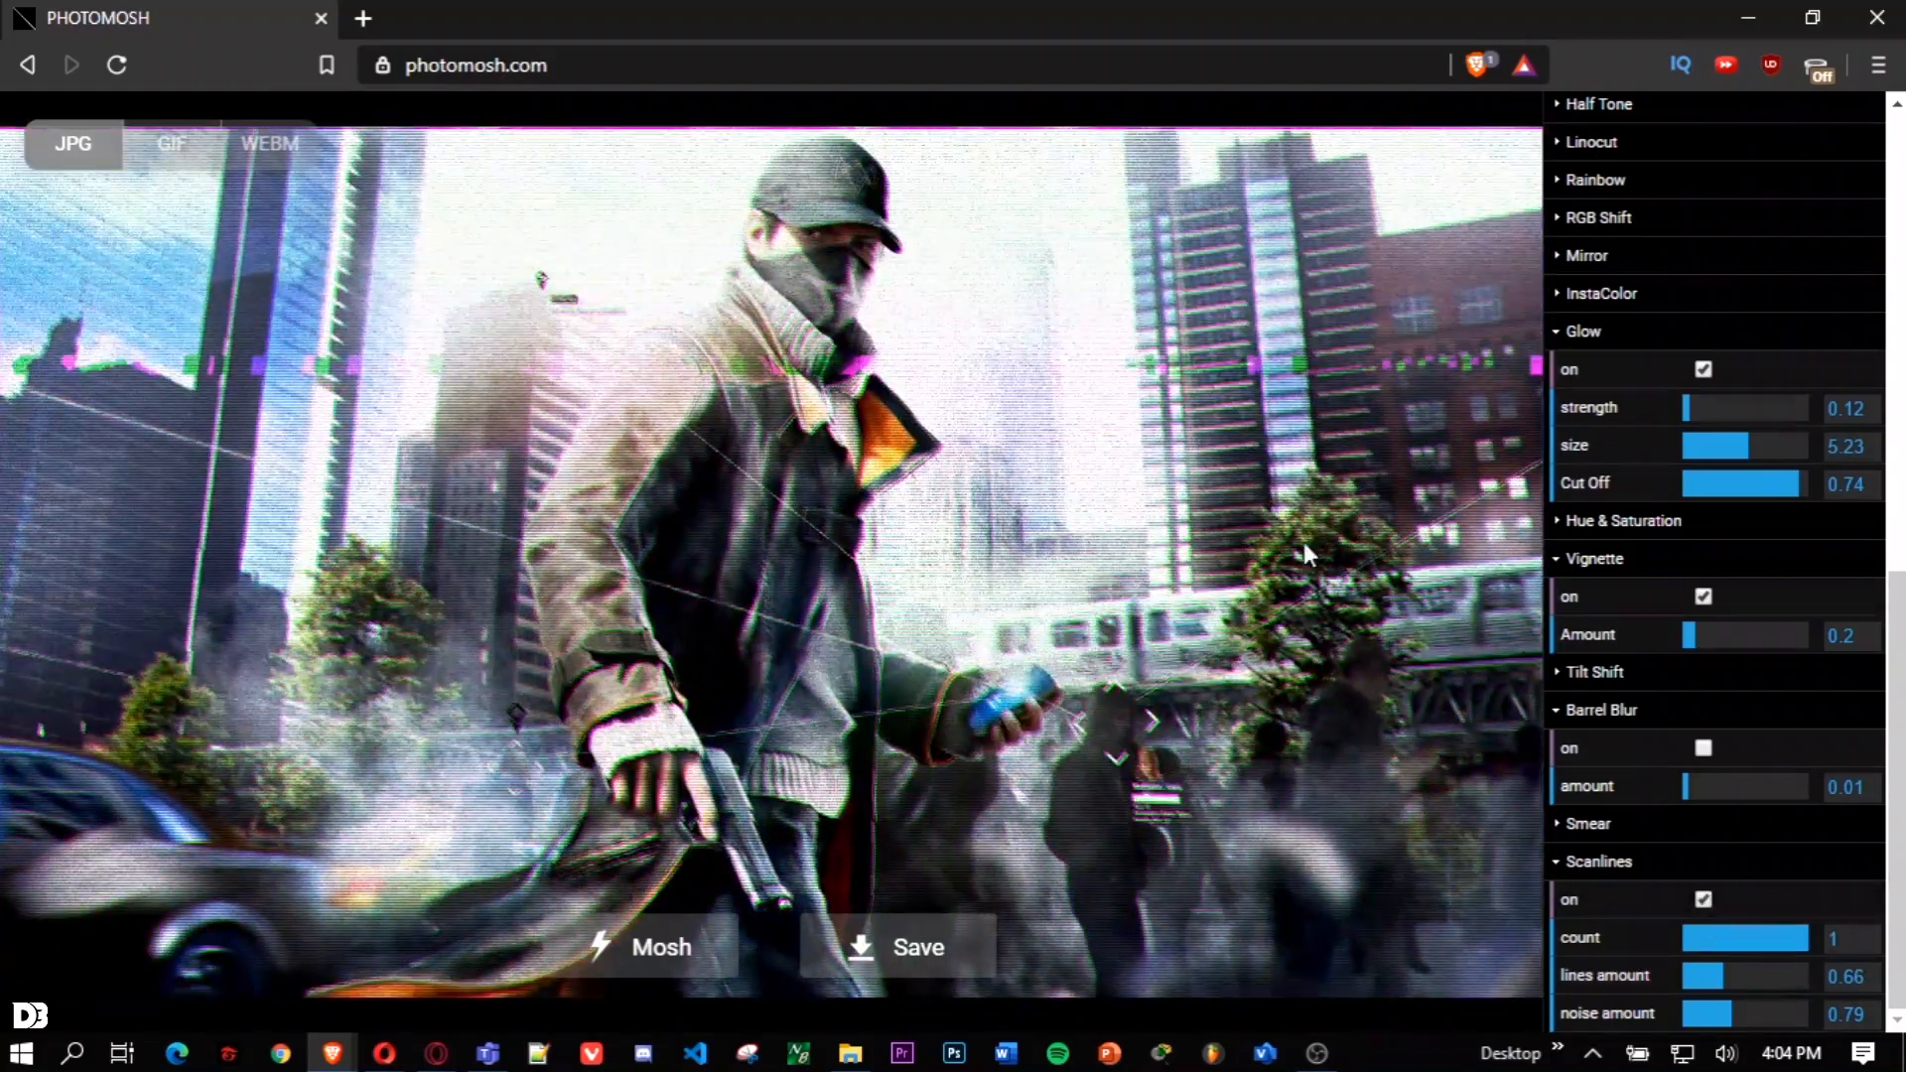
{"action": "mouse_move", "coordinate": [1683, 976]}
{"action": "left_mouse_down"}
{"action": "mouse_move", "coordinate": [1802, 983]}
{"action": "mouse_move", "coordinate": [1686, 983]}
{"action": "left_mouse_up"}
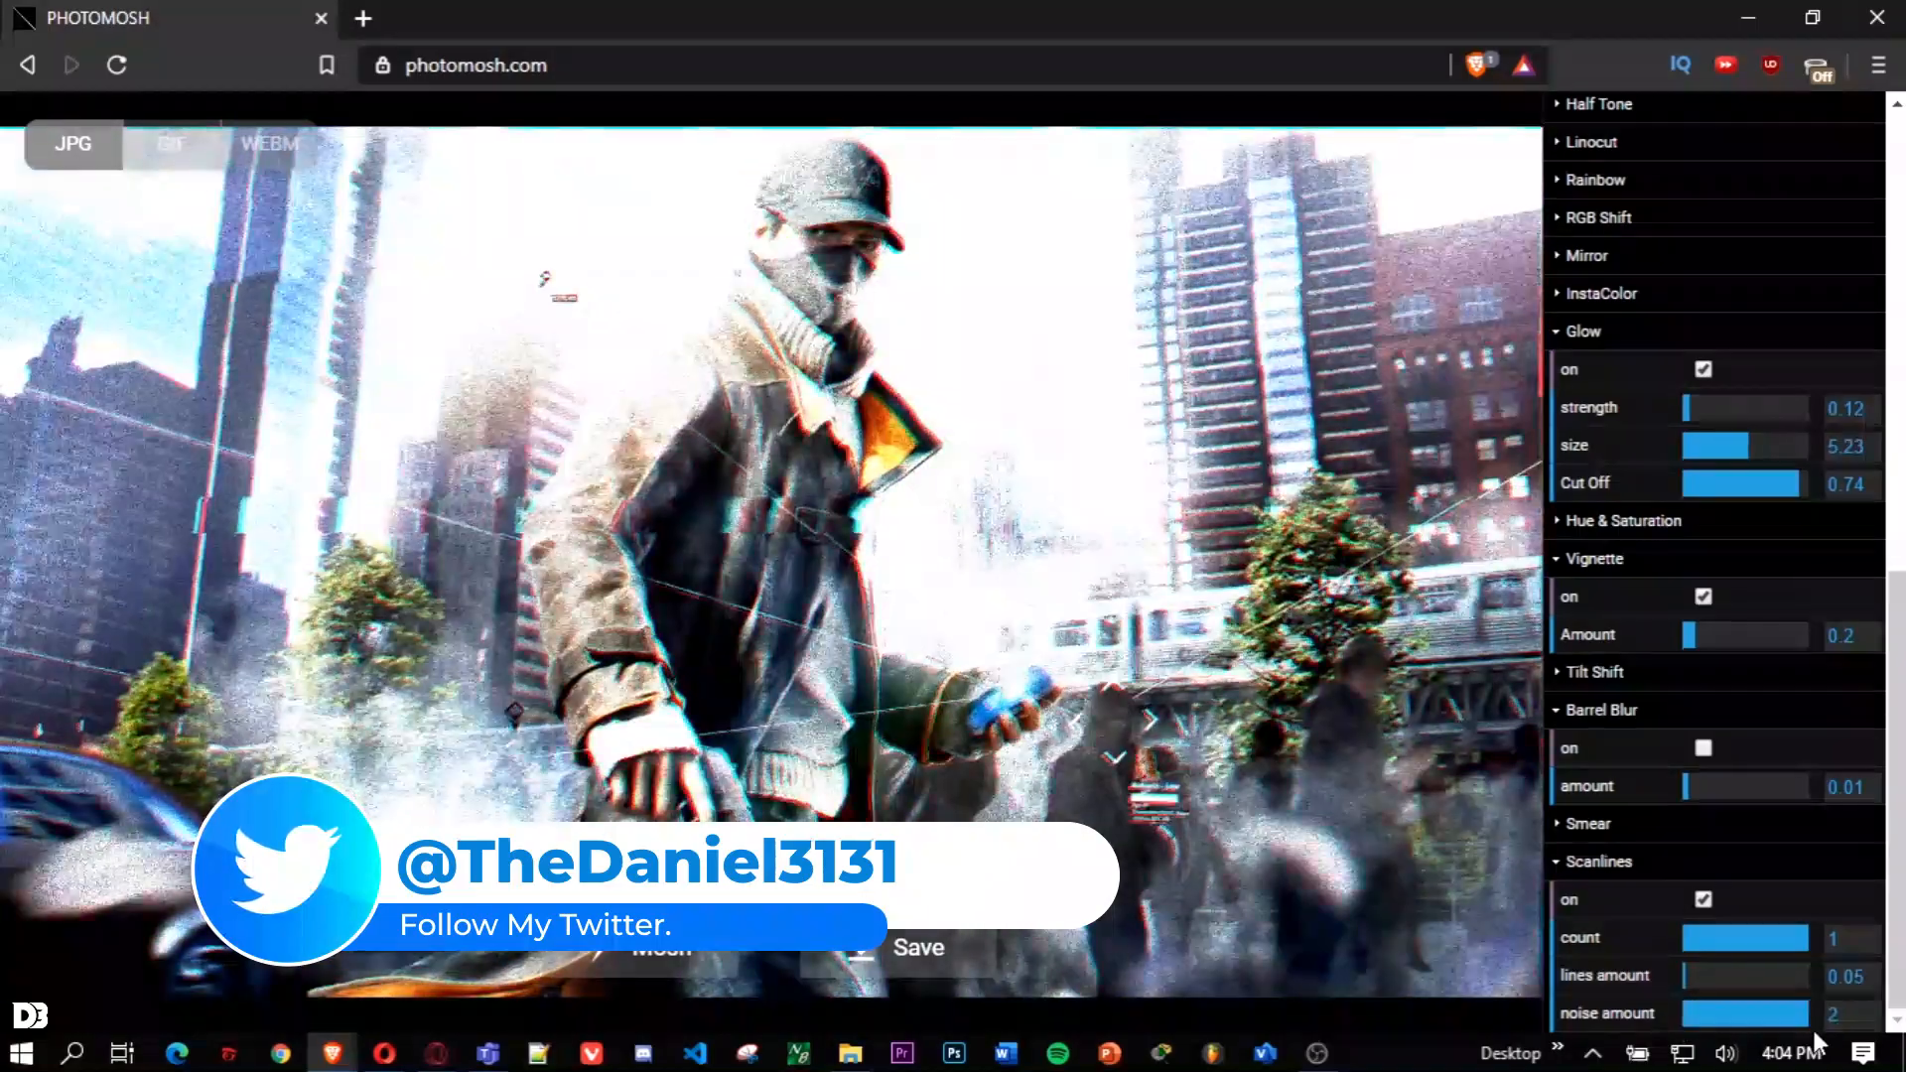
{"action": "left_click_drag", "start_coordinate": [1813, 1028], "coordinate": [1691, 1042]}
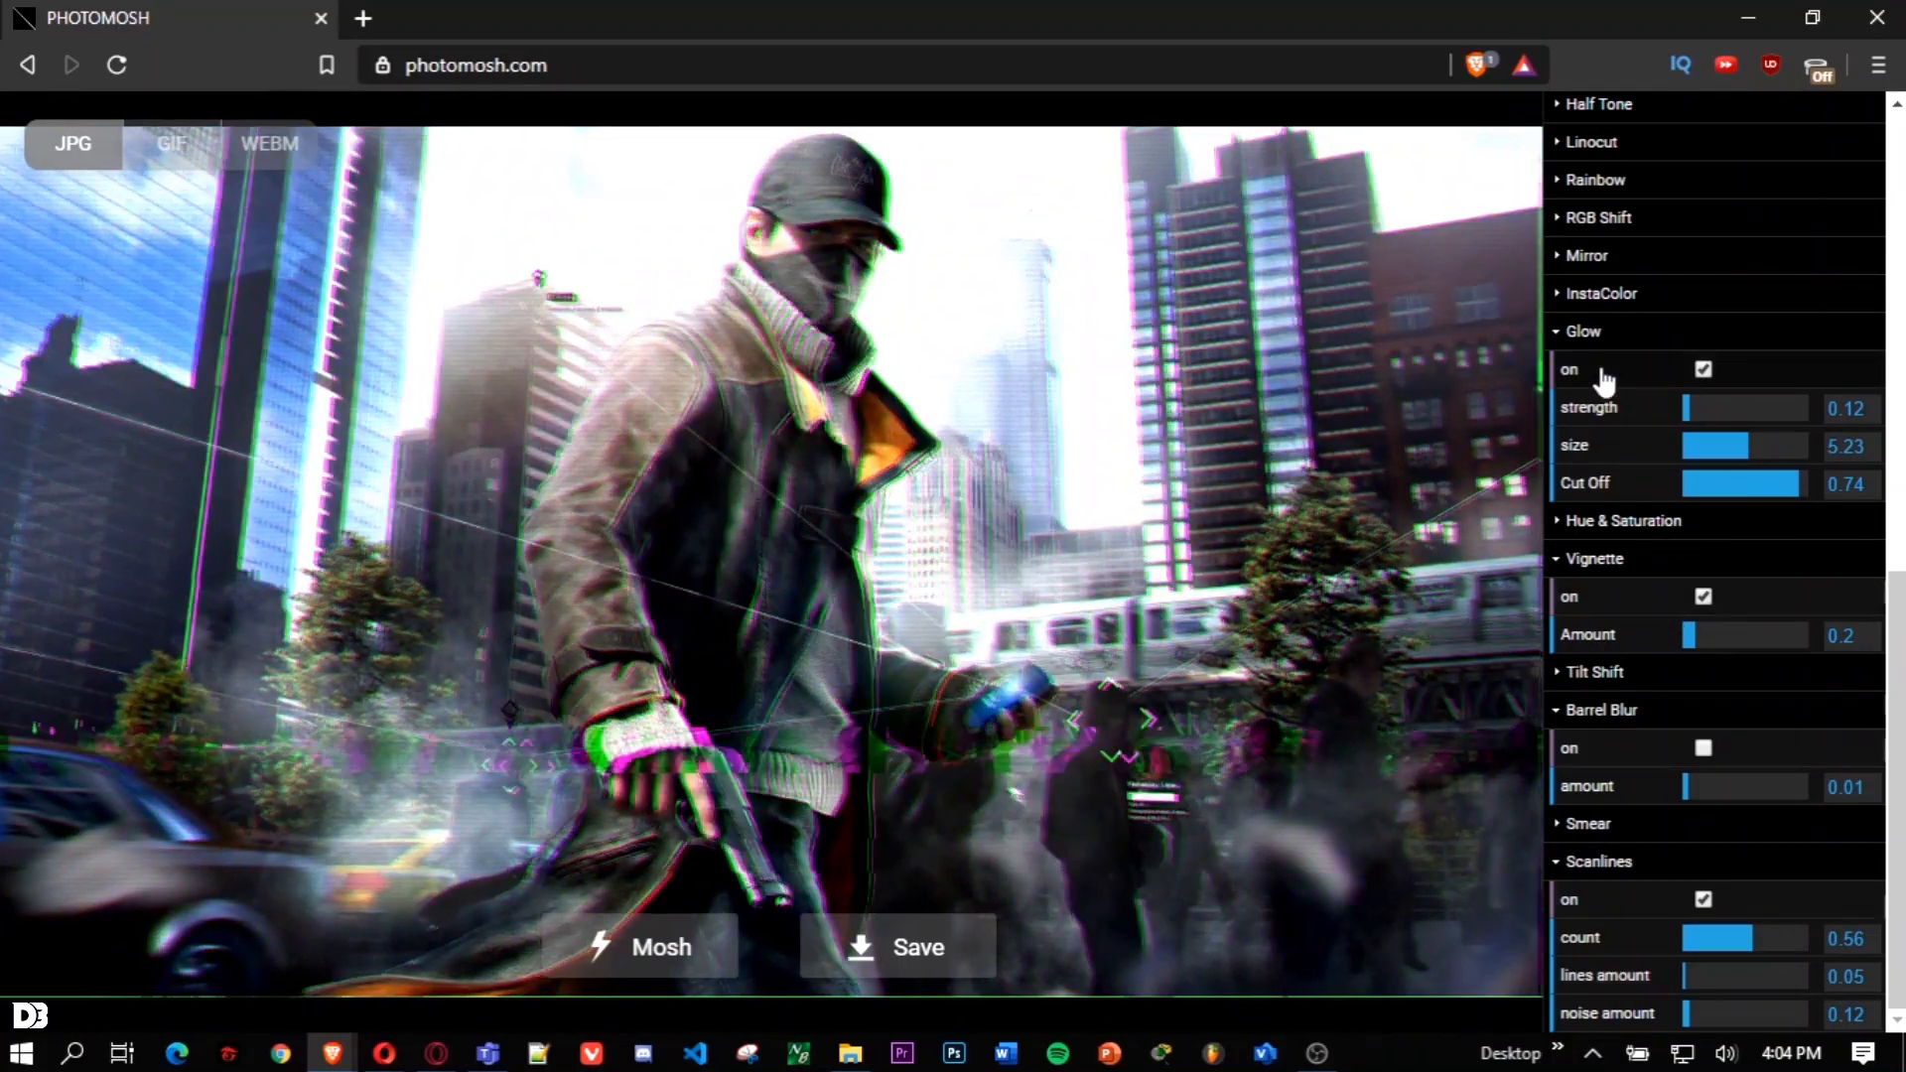
Review the Brightness & Contrast settings and reduce the Scanlines count to 0.24
{"action": "scroll", "coordinate": [1604, 379], "scroll_direction": "up", "scroll_amount": 3}
{"action": "left_click", "coordinate": [1792, 348]}
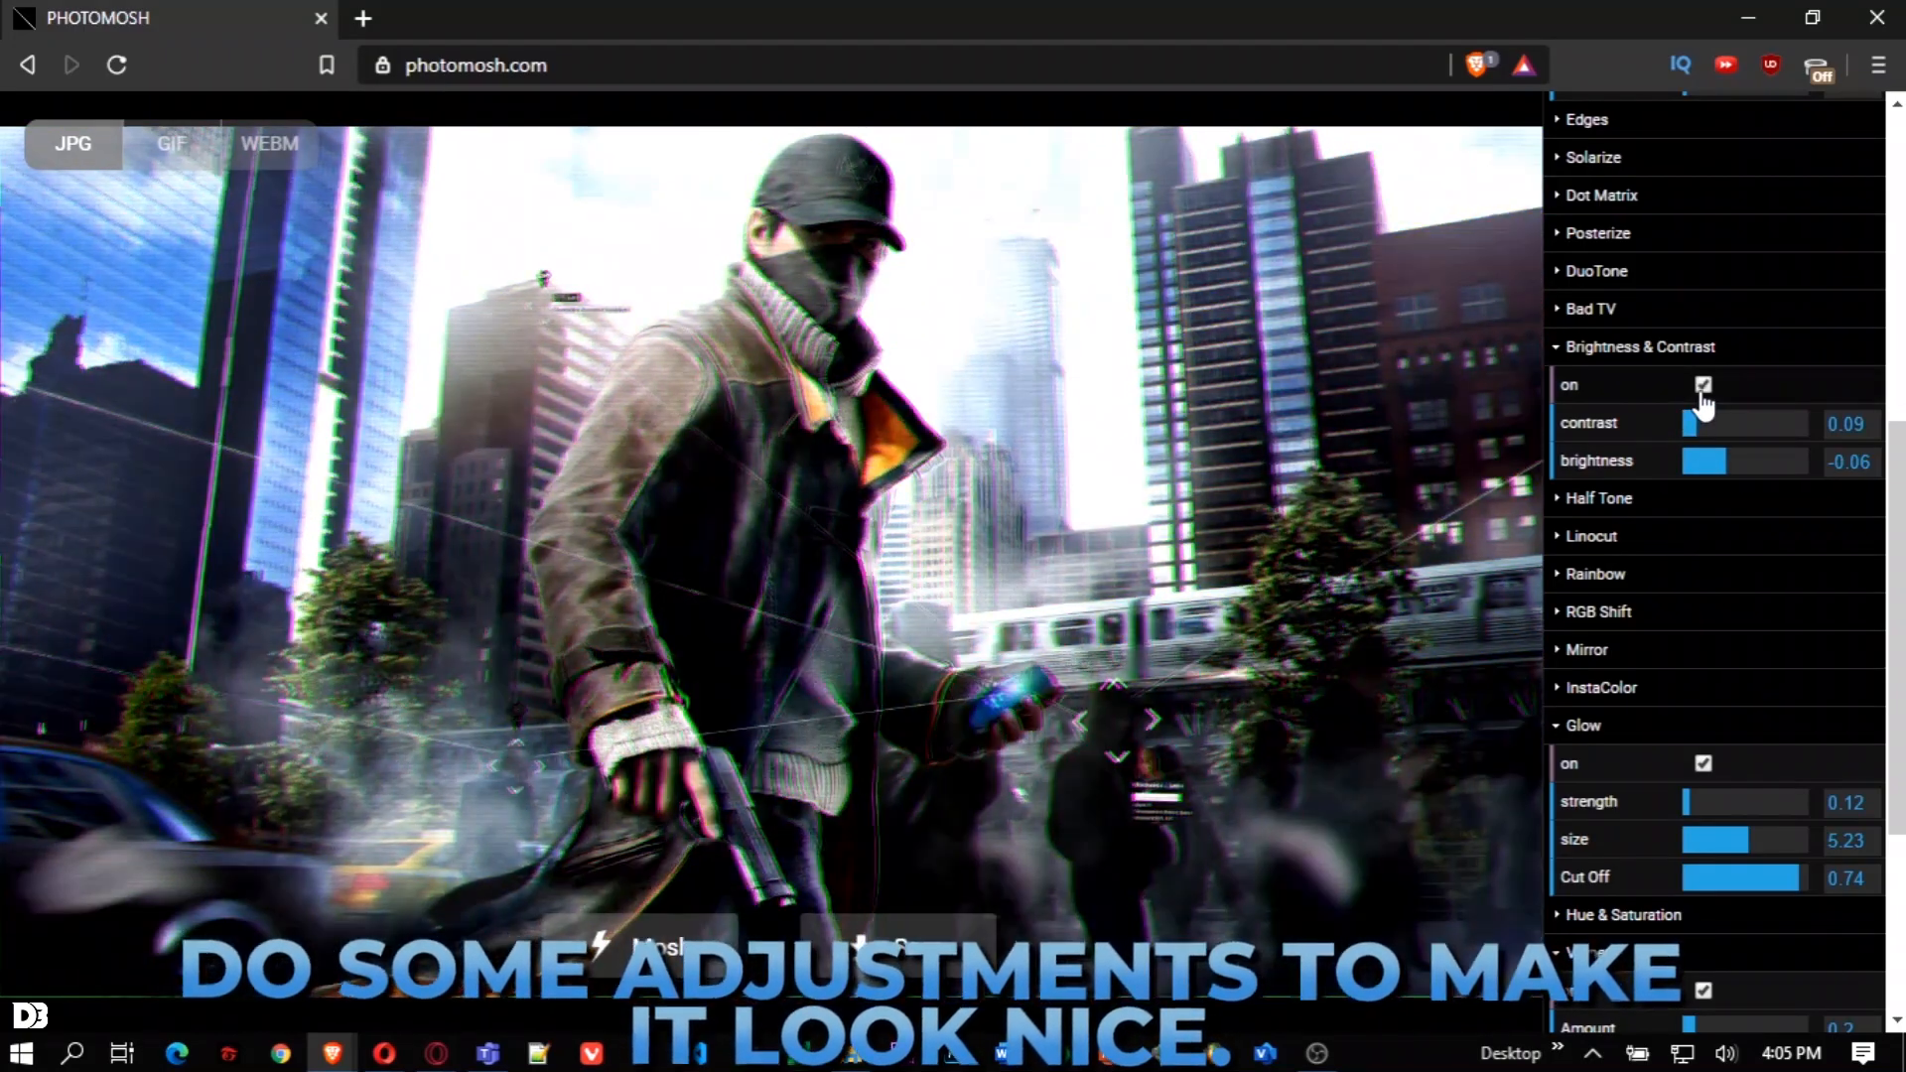
{"action": "scroll", "coordinate": [1811, 576], "scroll_direction": "down", "scroll_amount": 4}
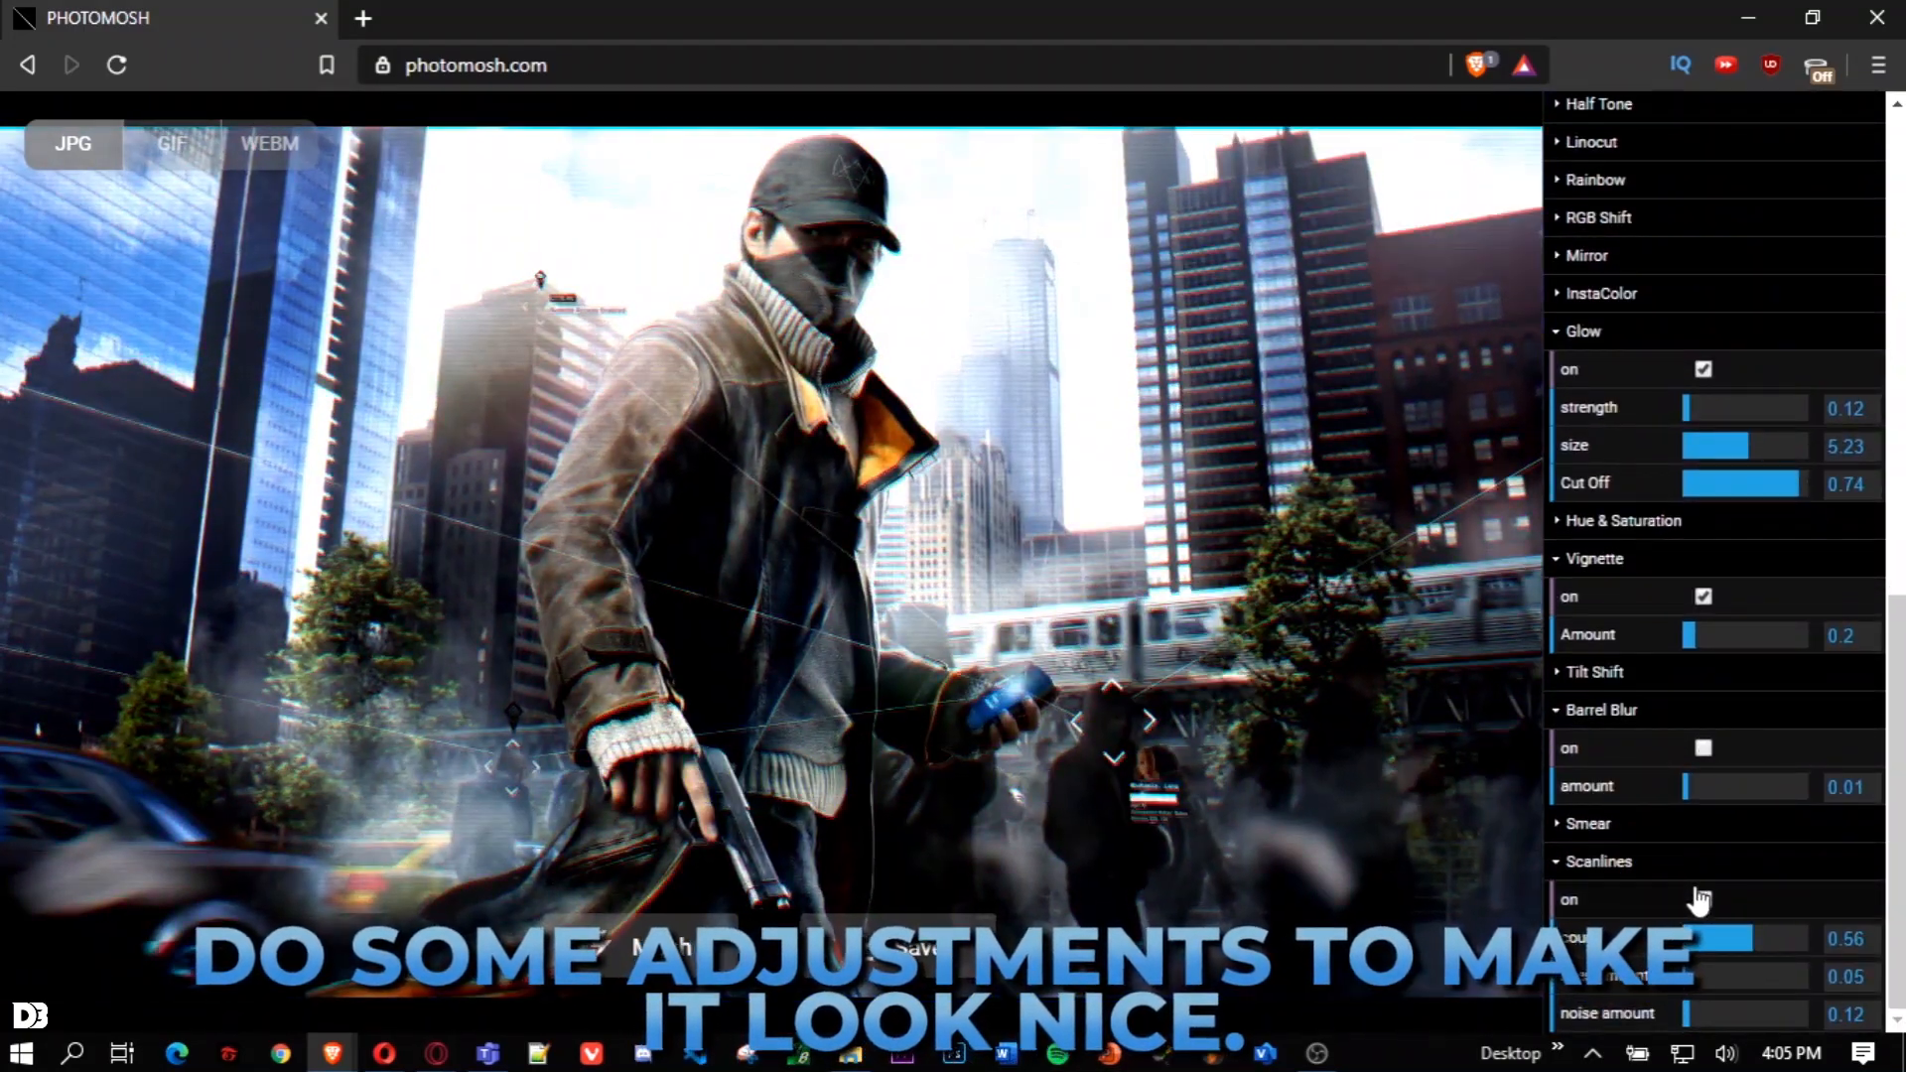
{"action": "left_click", "coordinate": [1701, 898]}
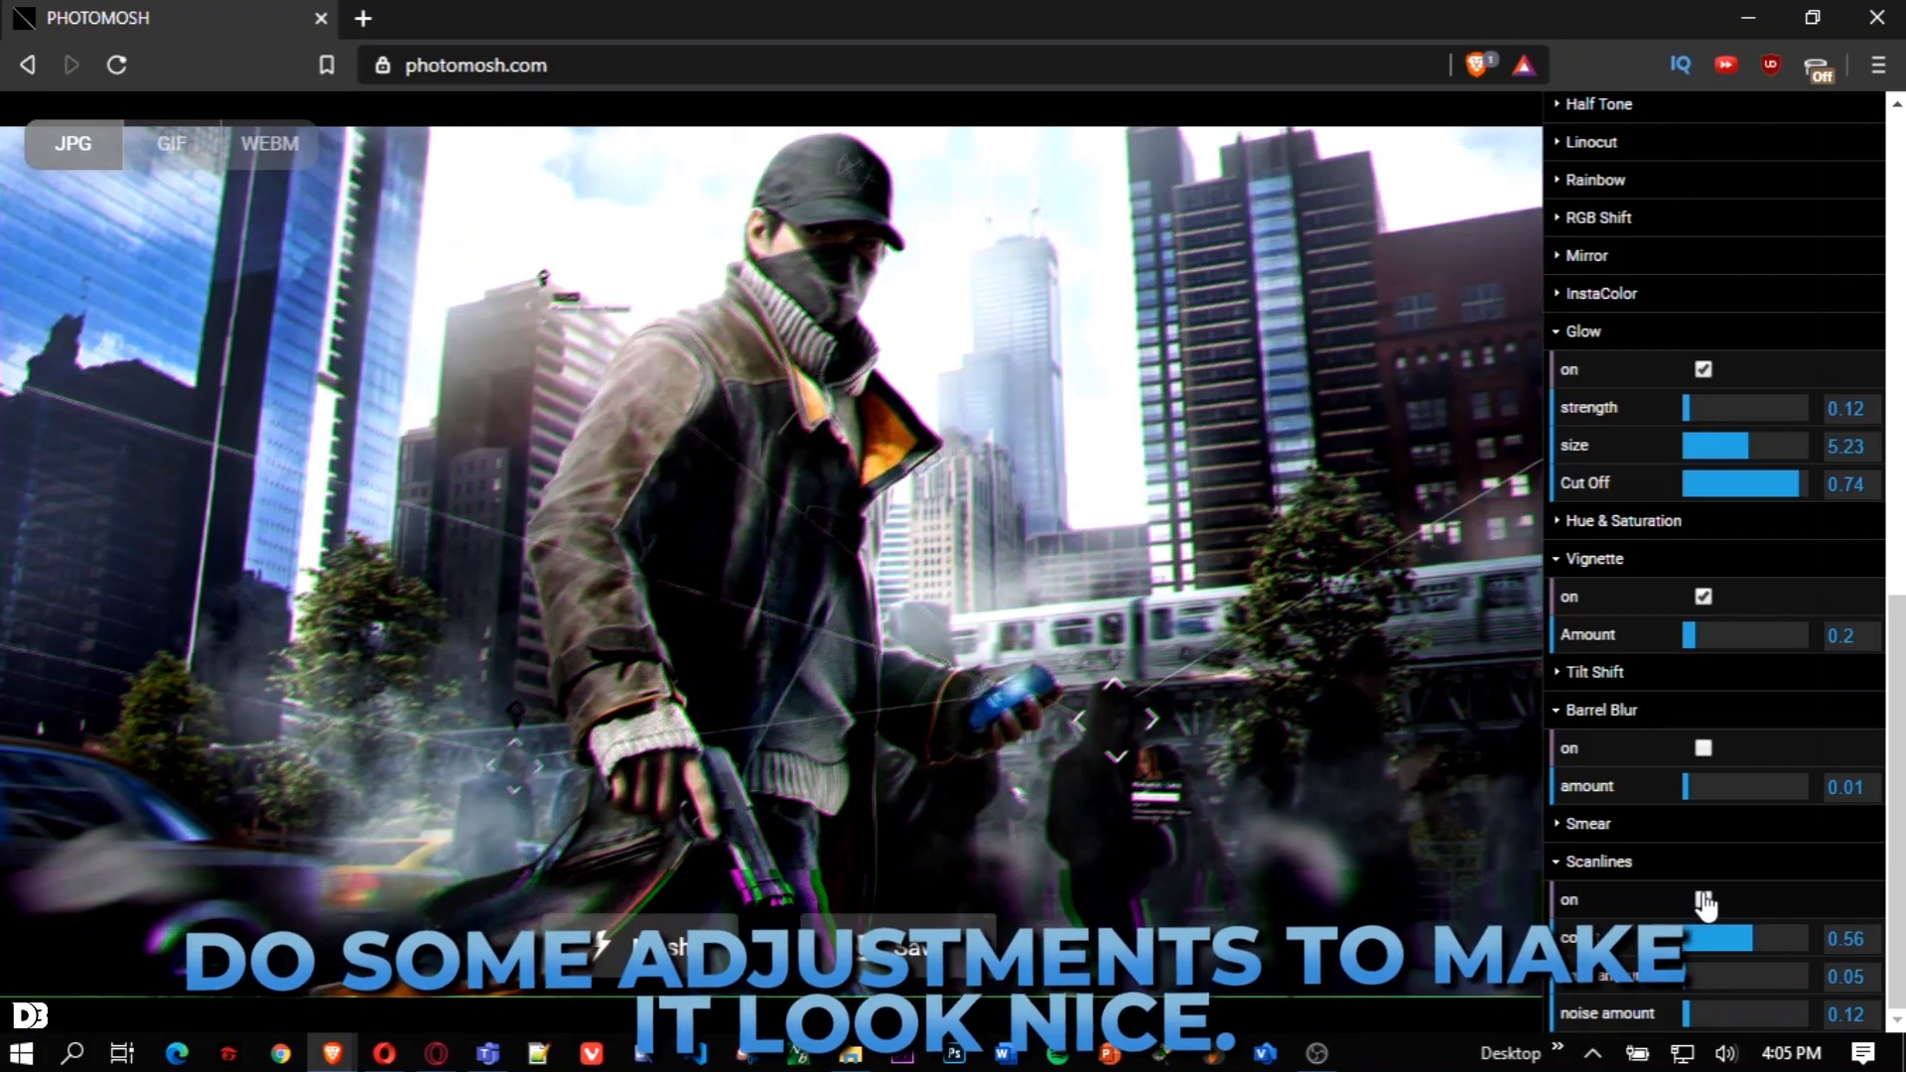
{"action": "left_click", "coordinate": [1706, 933]}
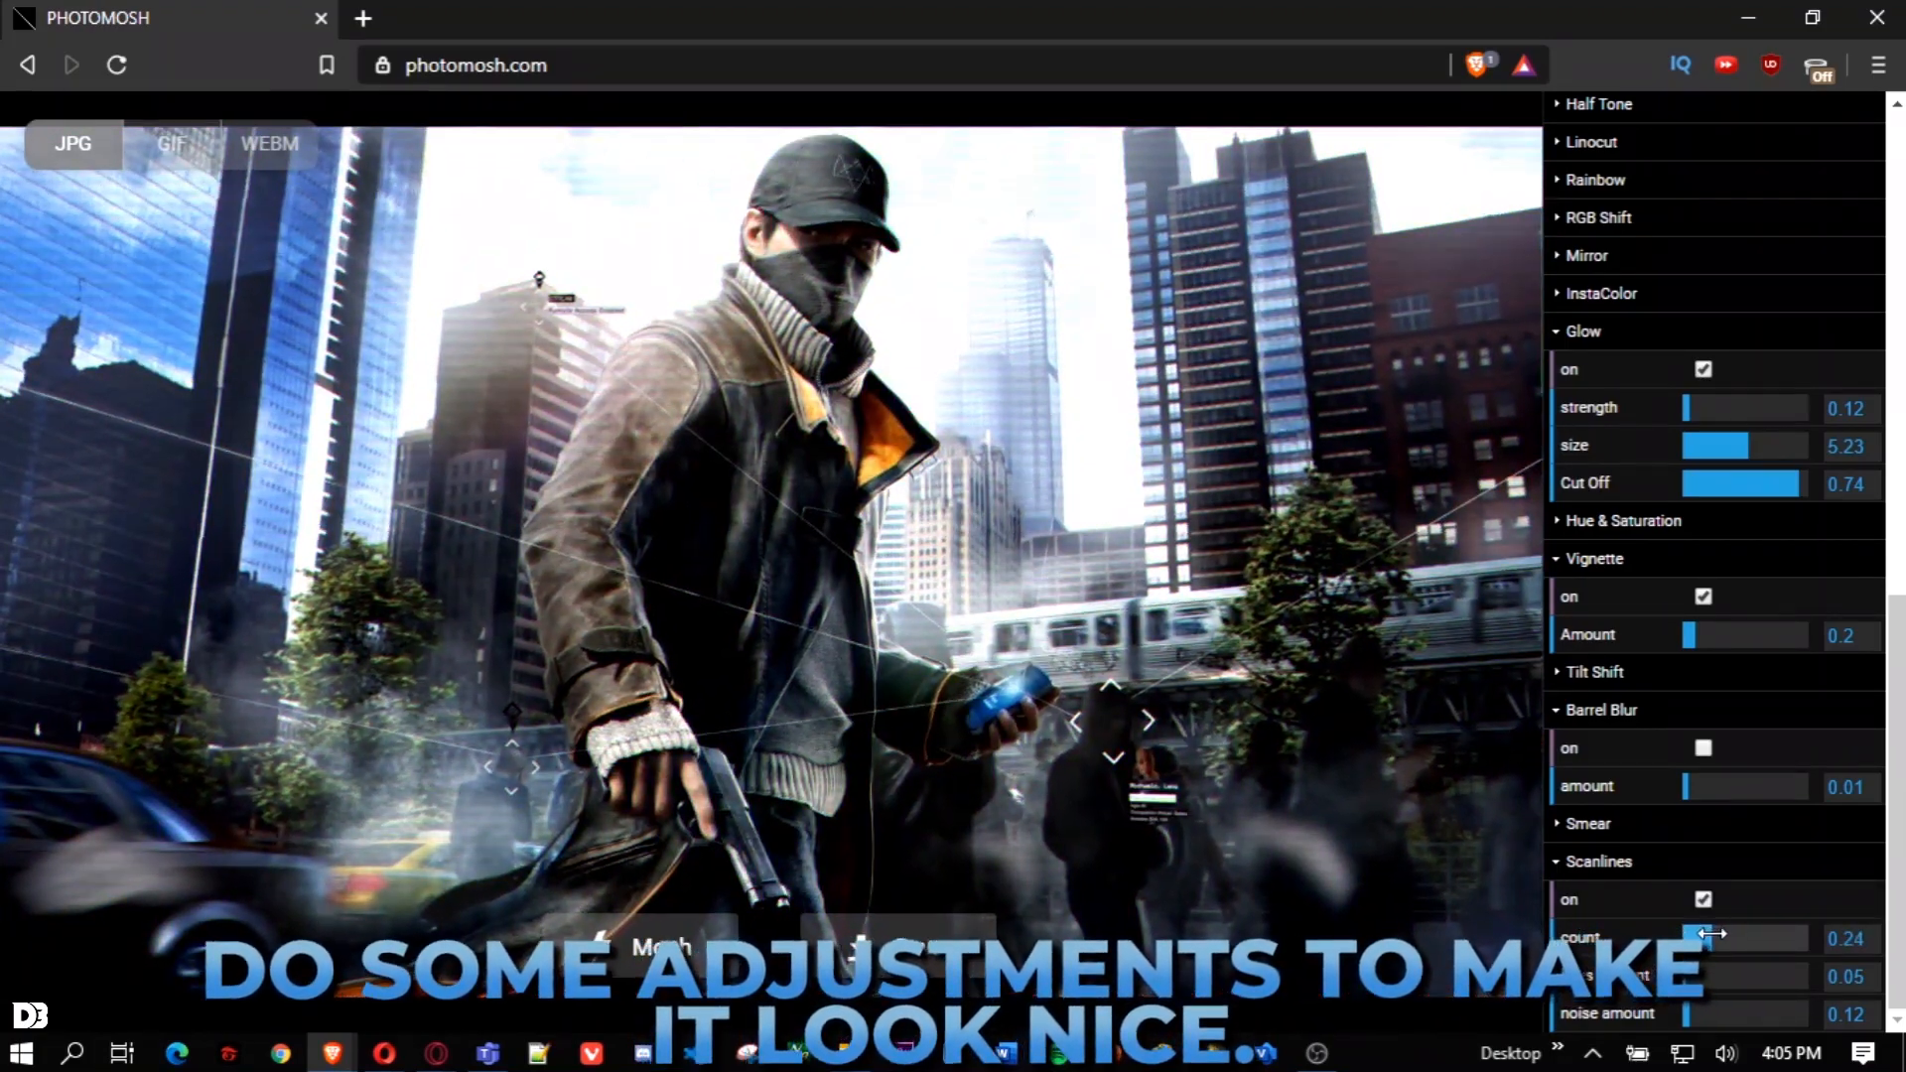
Set the Scanlines count to 1 and noise amount to 0.16, comparing the effect switched off and on
{"action": "left_click_drag", "start_coordinate": [1710, 934], "coordinate": [1723, 936]}
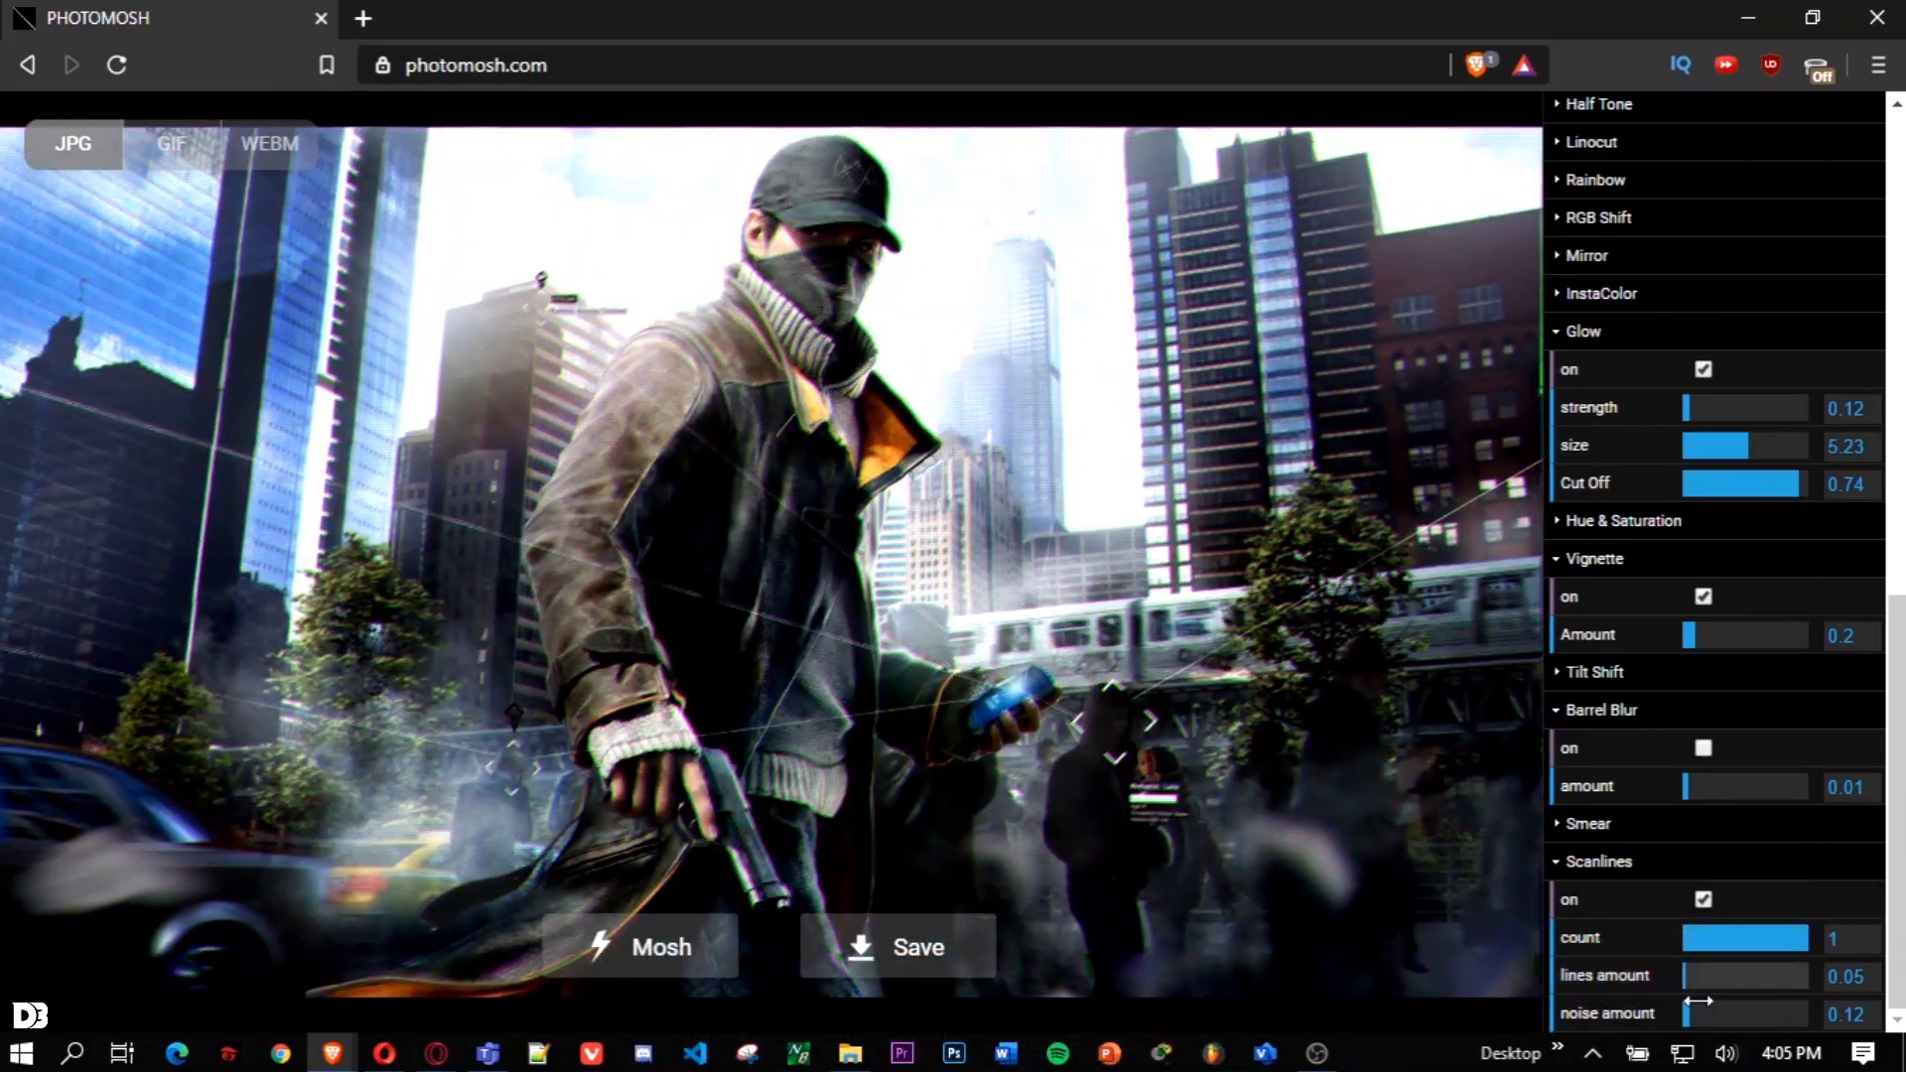
{"action": "left_click_drag", "start_coordinate": [1696, 1009], "coordinate": [1687, 1010]}
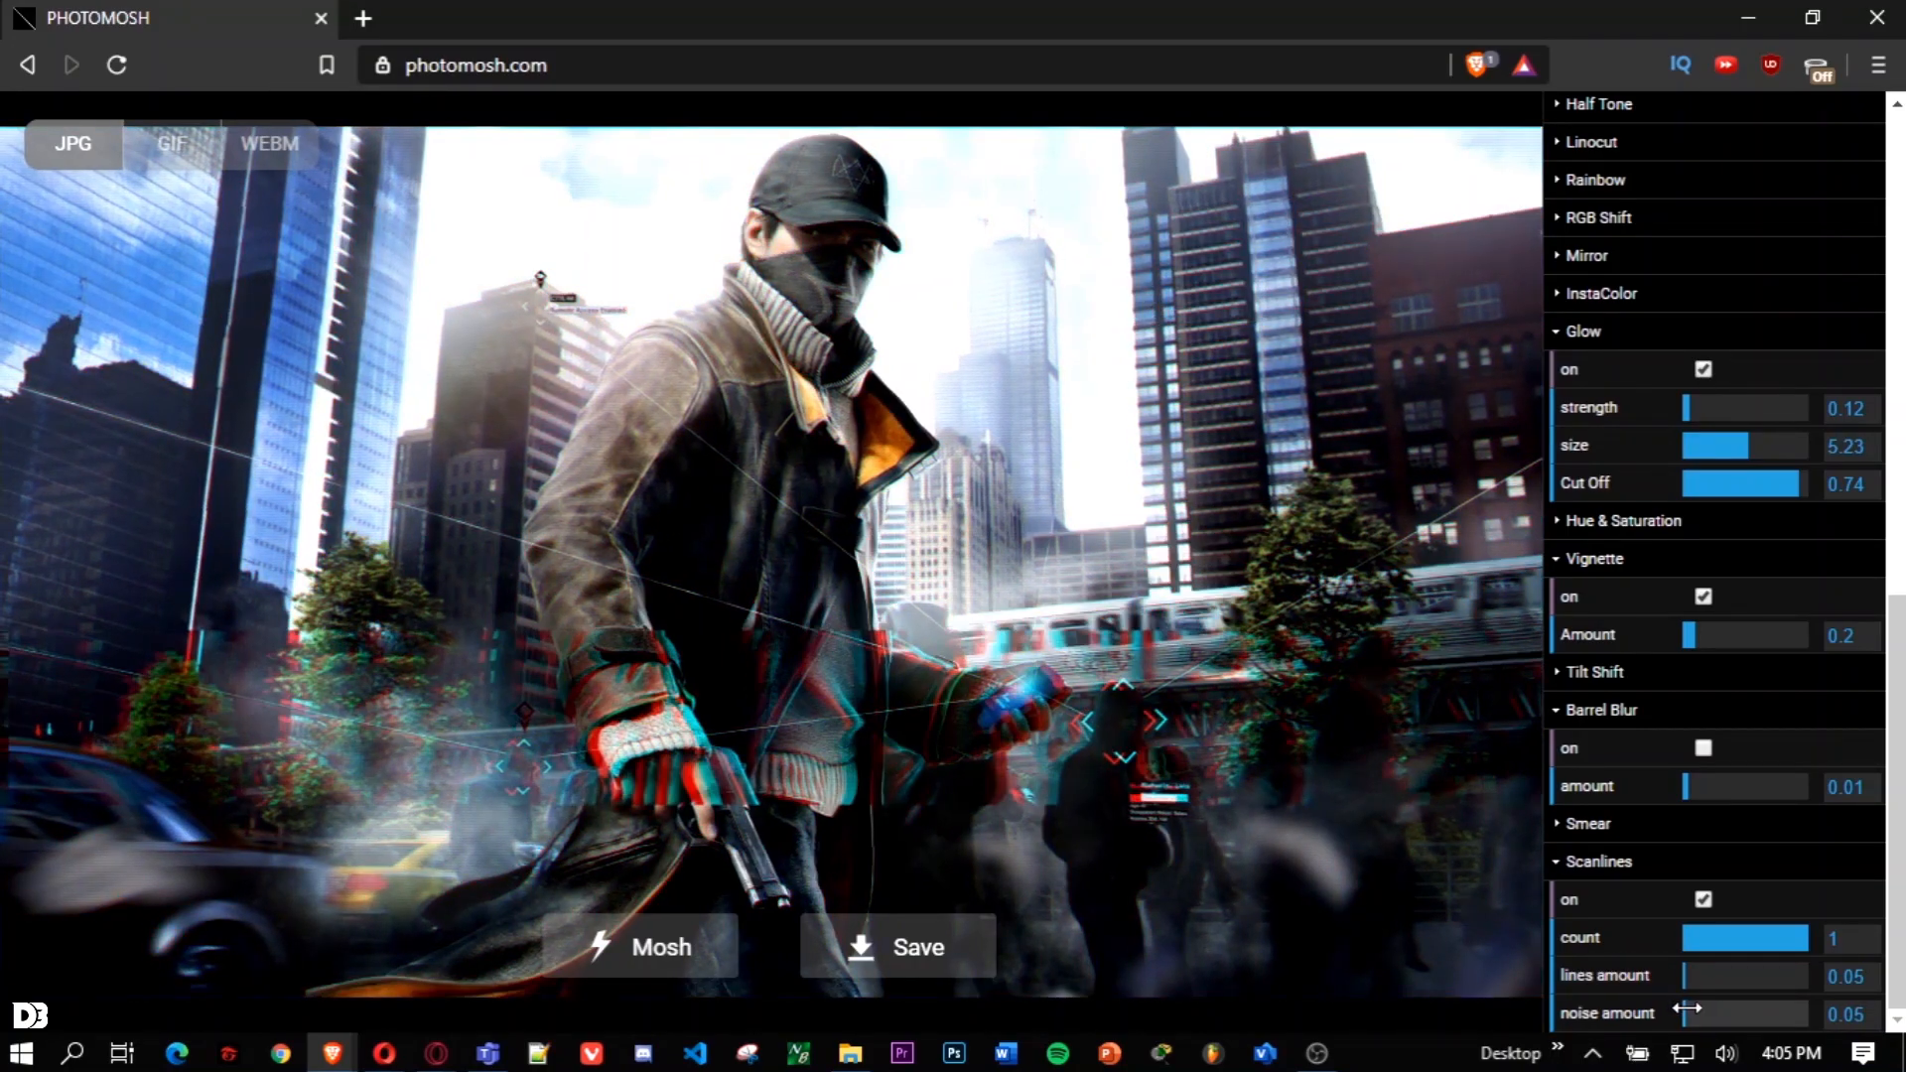
{"action": "left_click", "coordinate": [1704, 900]}
{"action": "left_click", "coordinate": [1704, 900]}
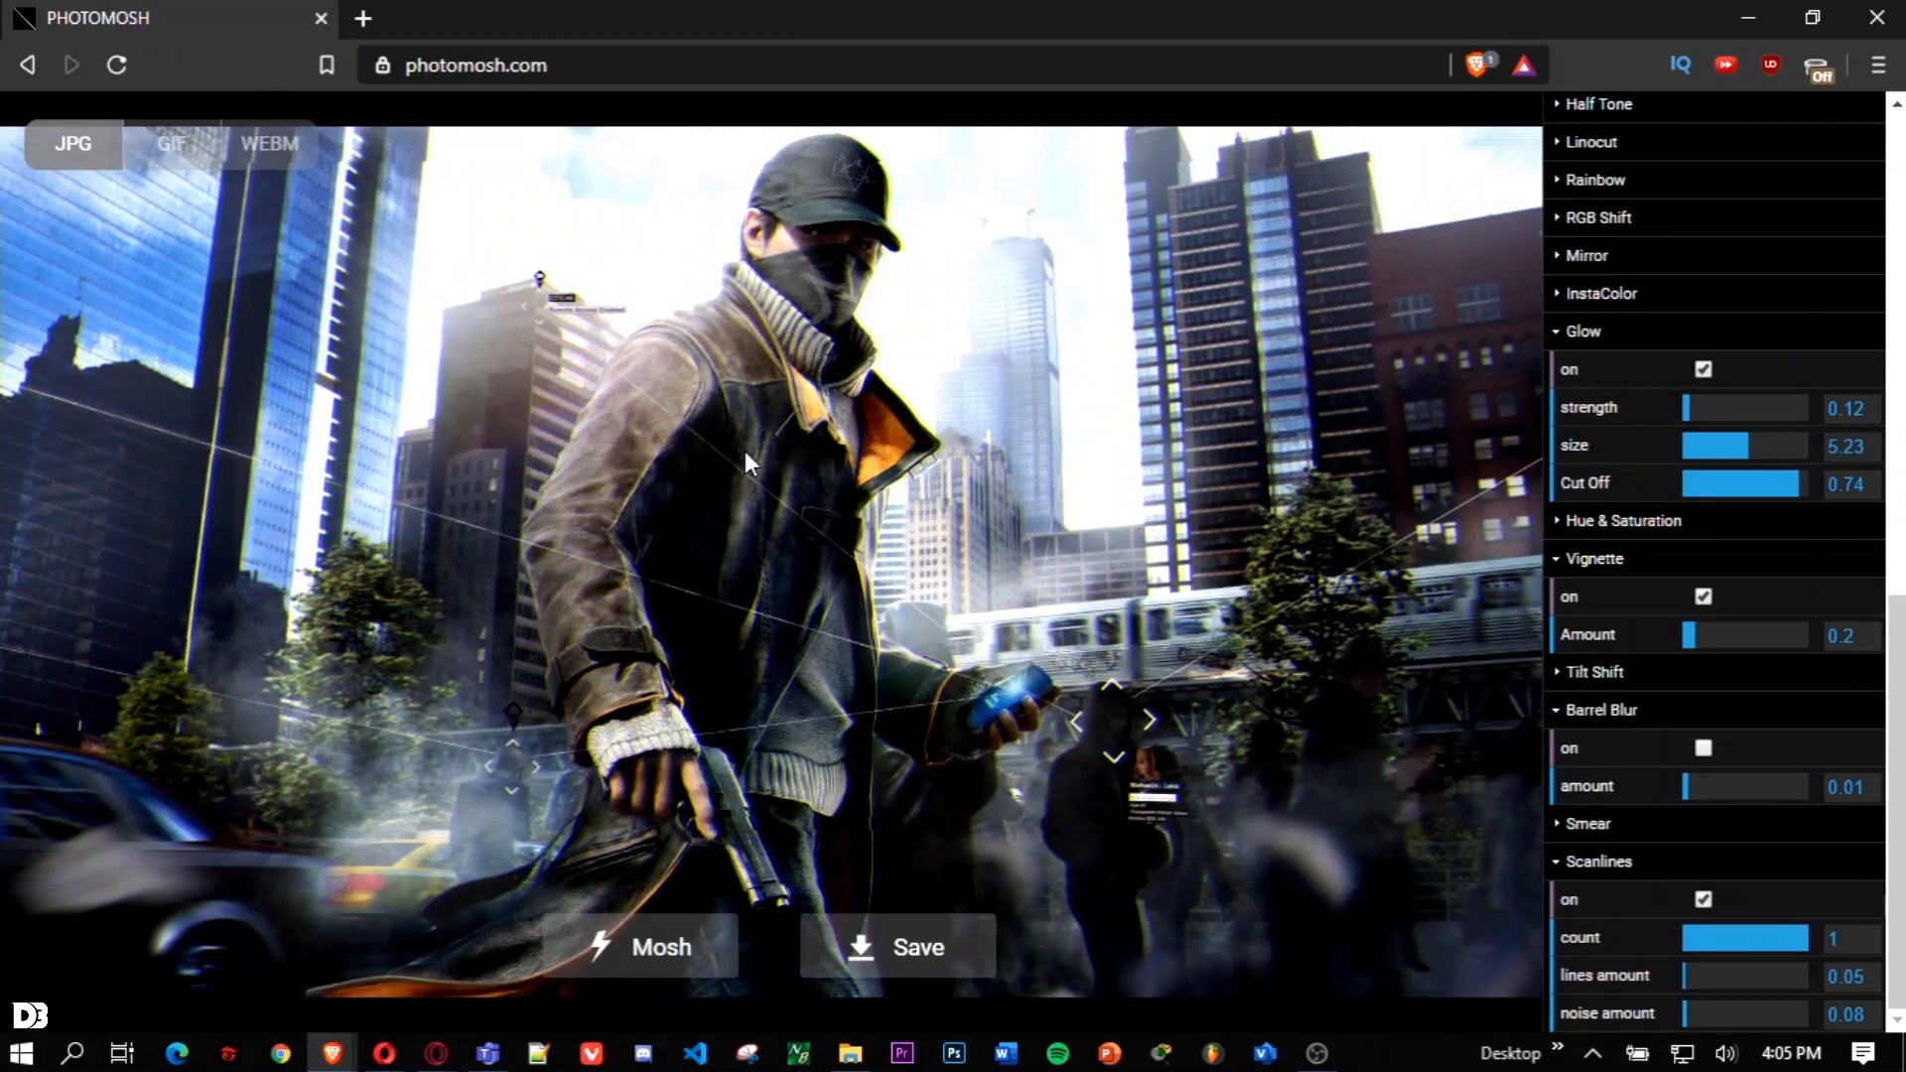
{"action": "left_click_drag", "start_coordinate": [1678, 1011], "coordinate": [1692, 1013]}
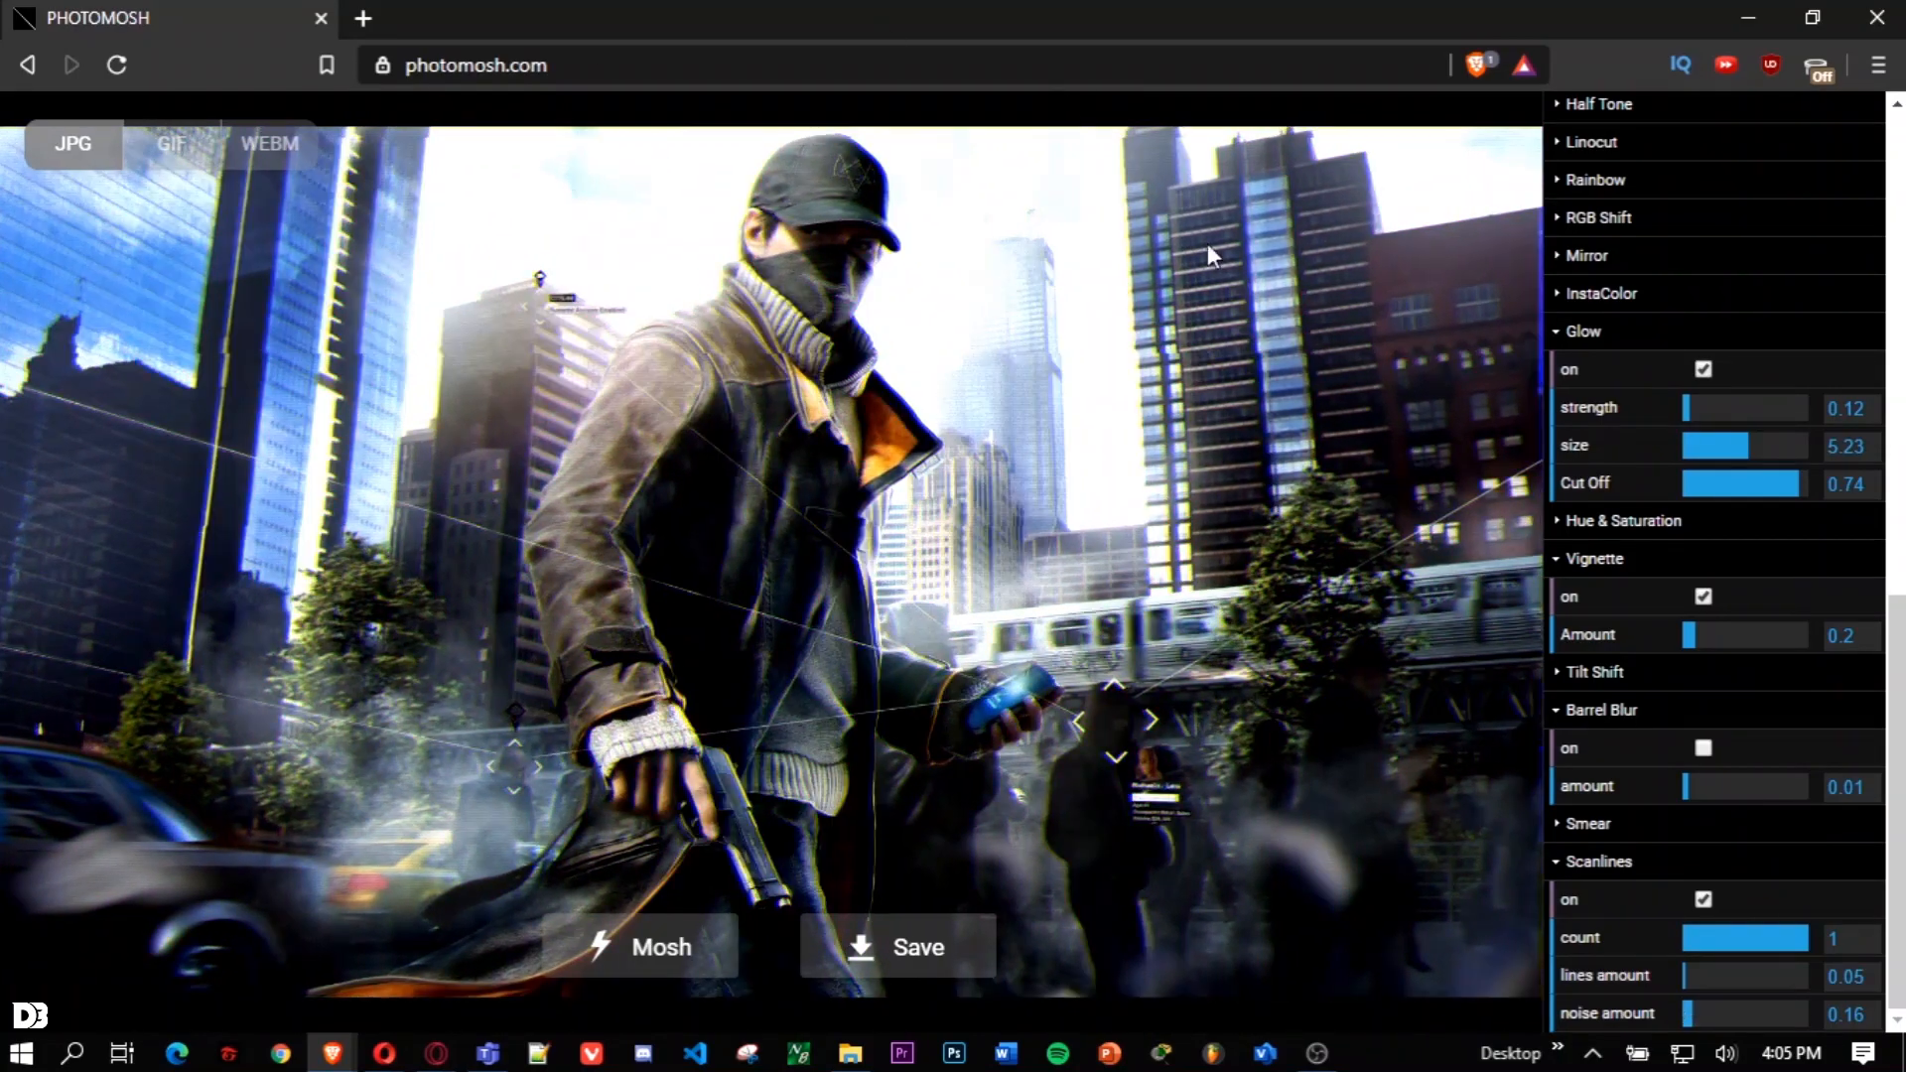
Enable the Edges effect with an amount of 0.03 and passthru of 1
{"action": "scroll", "coordinate": [1668, 681], "scroll_direction": "up", "scroll_amount": 10}
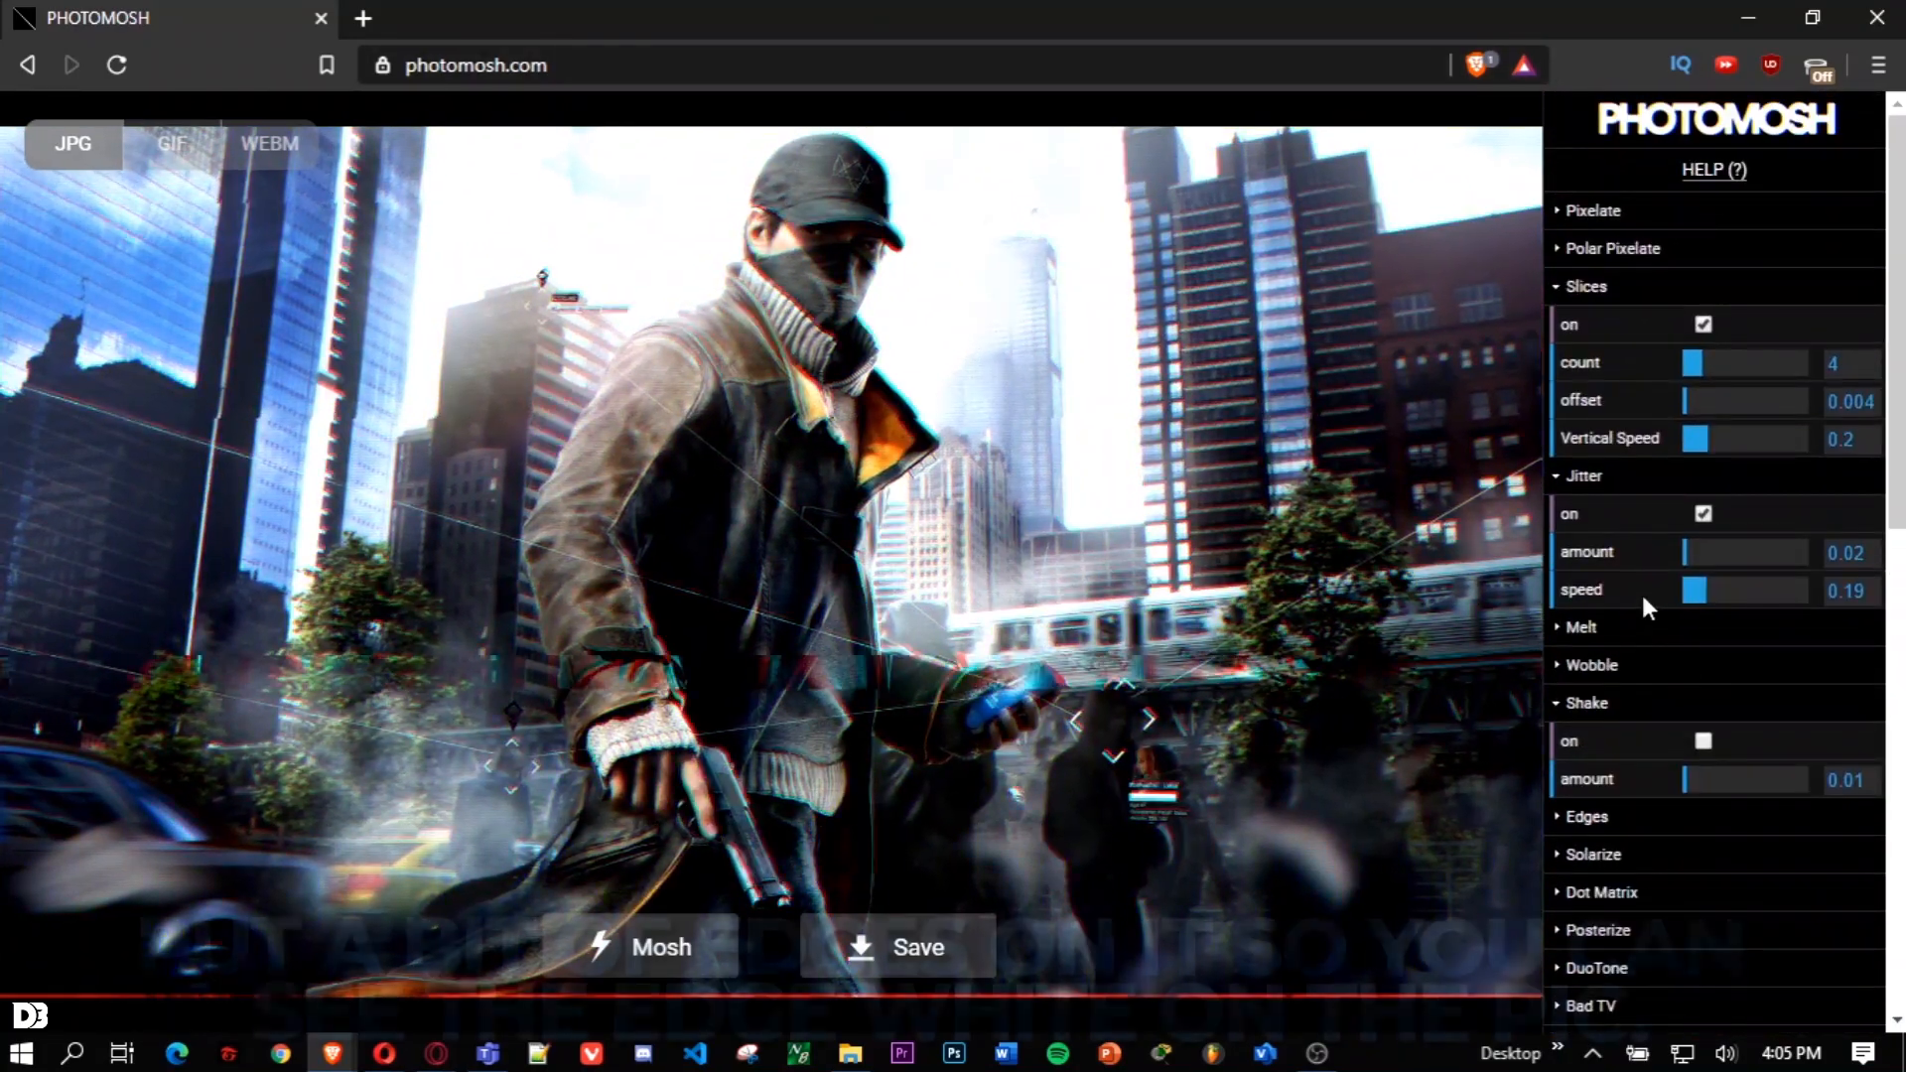
{"action": "scroll", "coordinate": [1642, 592], "scroll_direction": "down", "scroll_amount": 3}
{"action": "left_click", "coordinate": [1628, 537]}
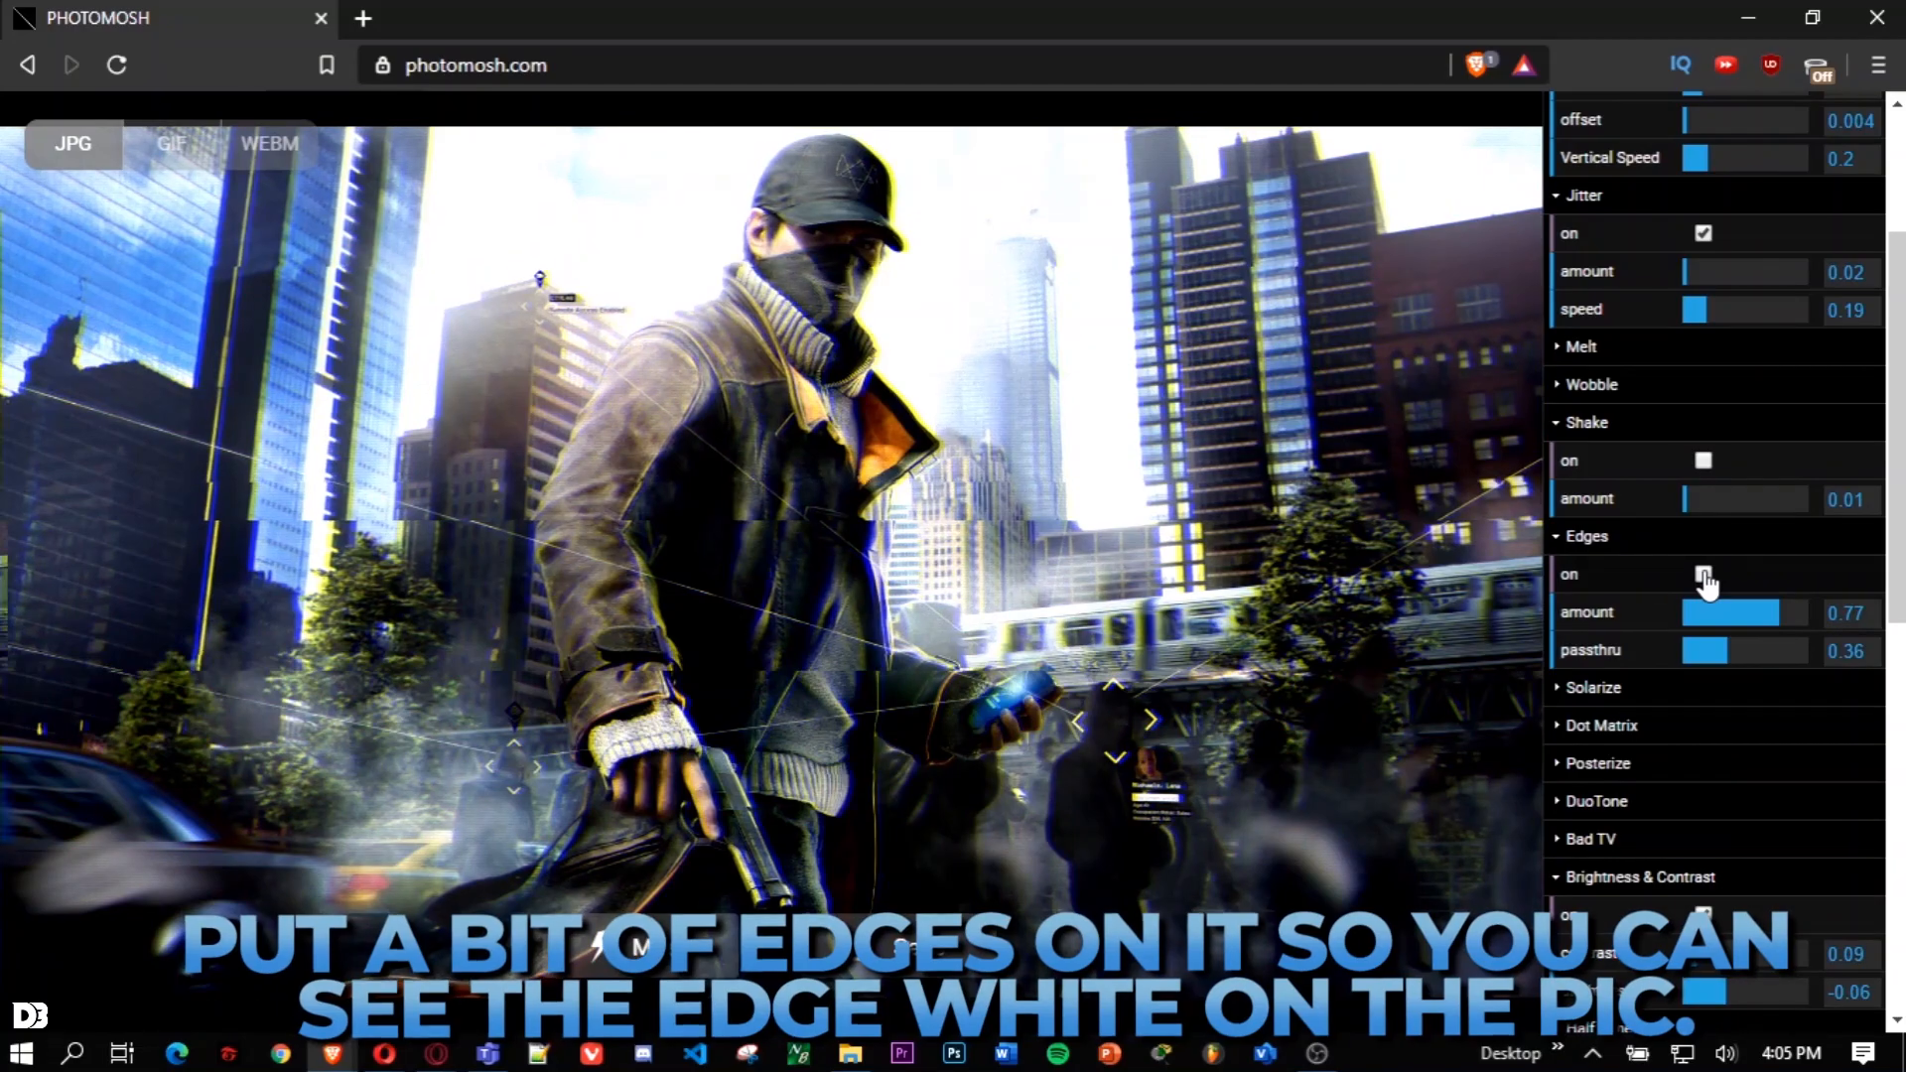
{"action": "left_click", "coordinate": [1704, 574]}
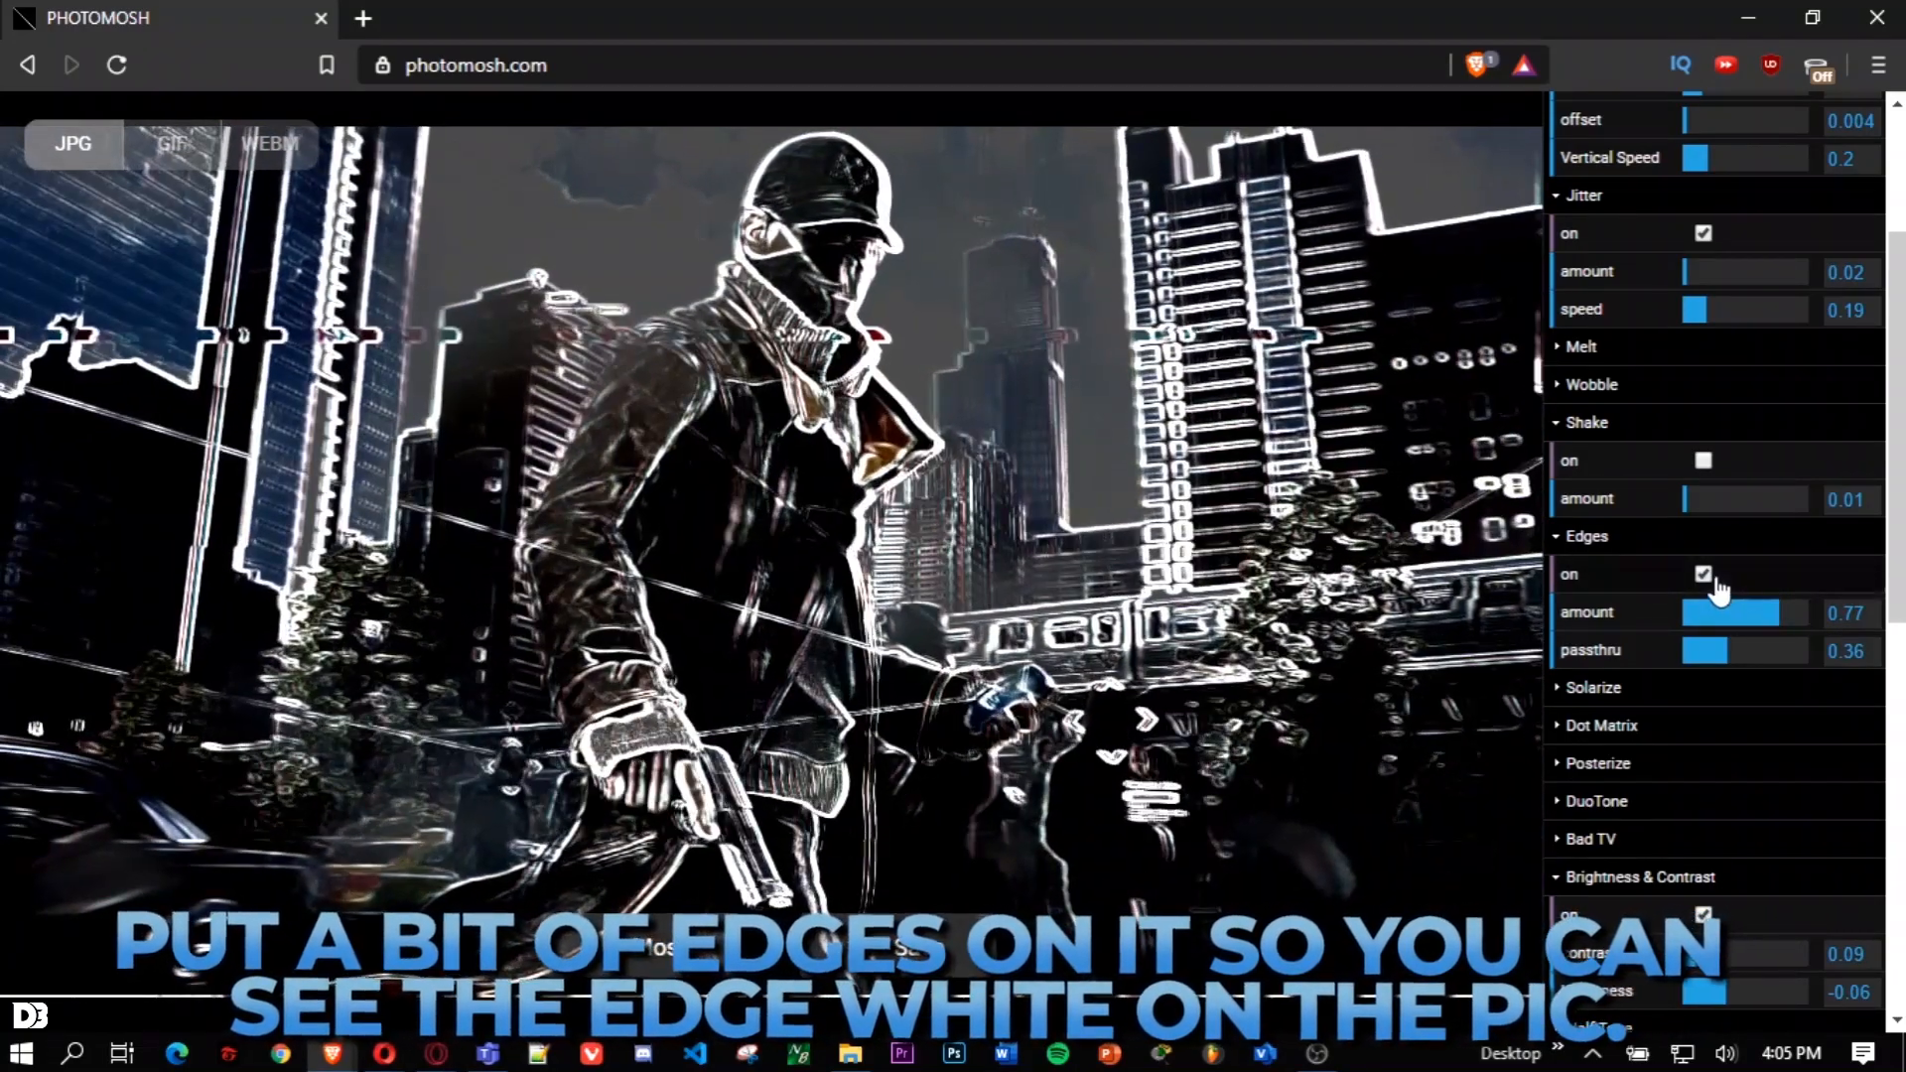
{"action": "left_click_drag", "start_coordinate": [1777, 627], "coordinate": [1686, 638]}
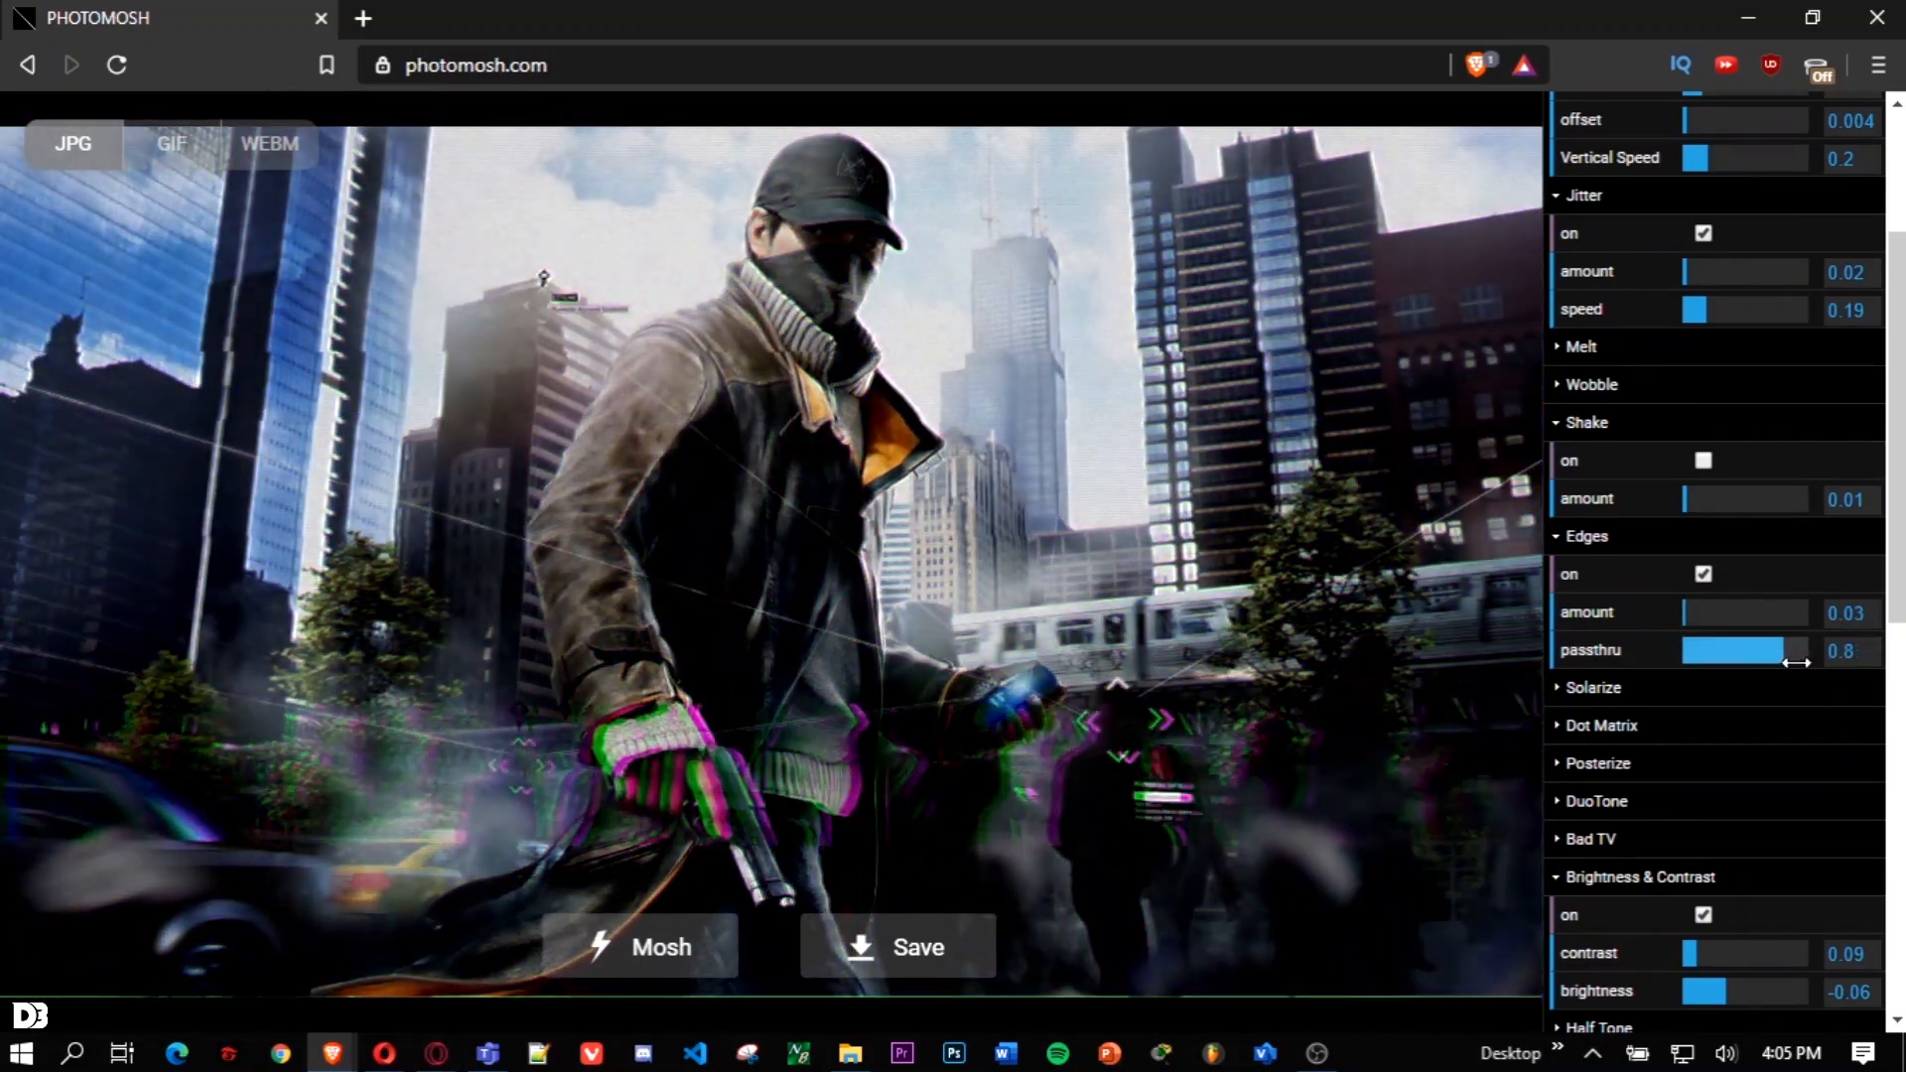
{"action": "left_click_drag", "start_coordinate": [1797, 662], "coordinate": [1819, 661]}
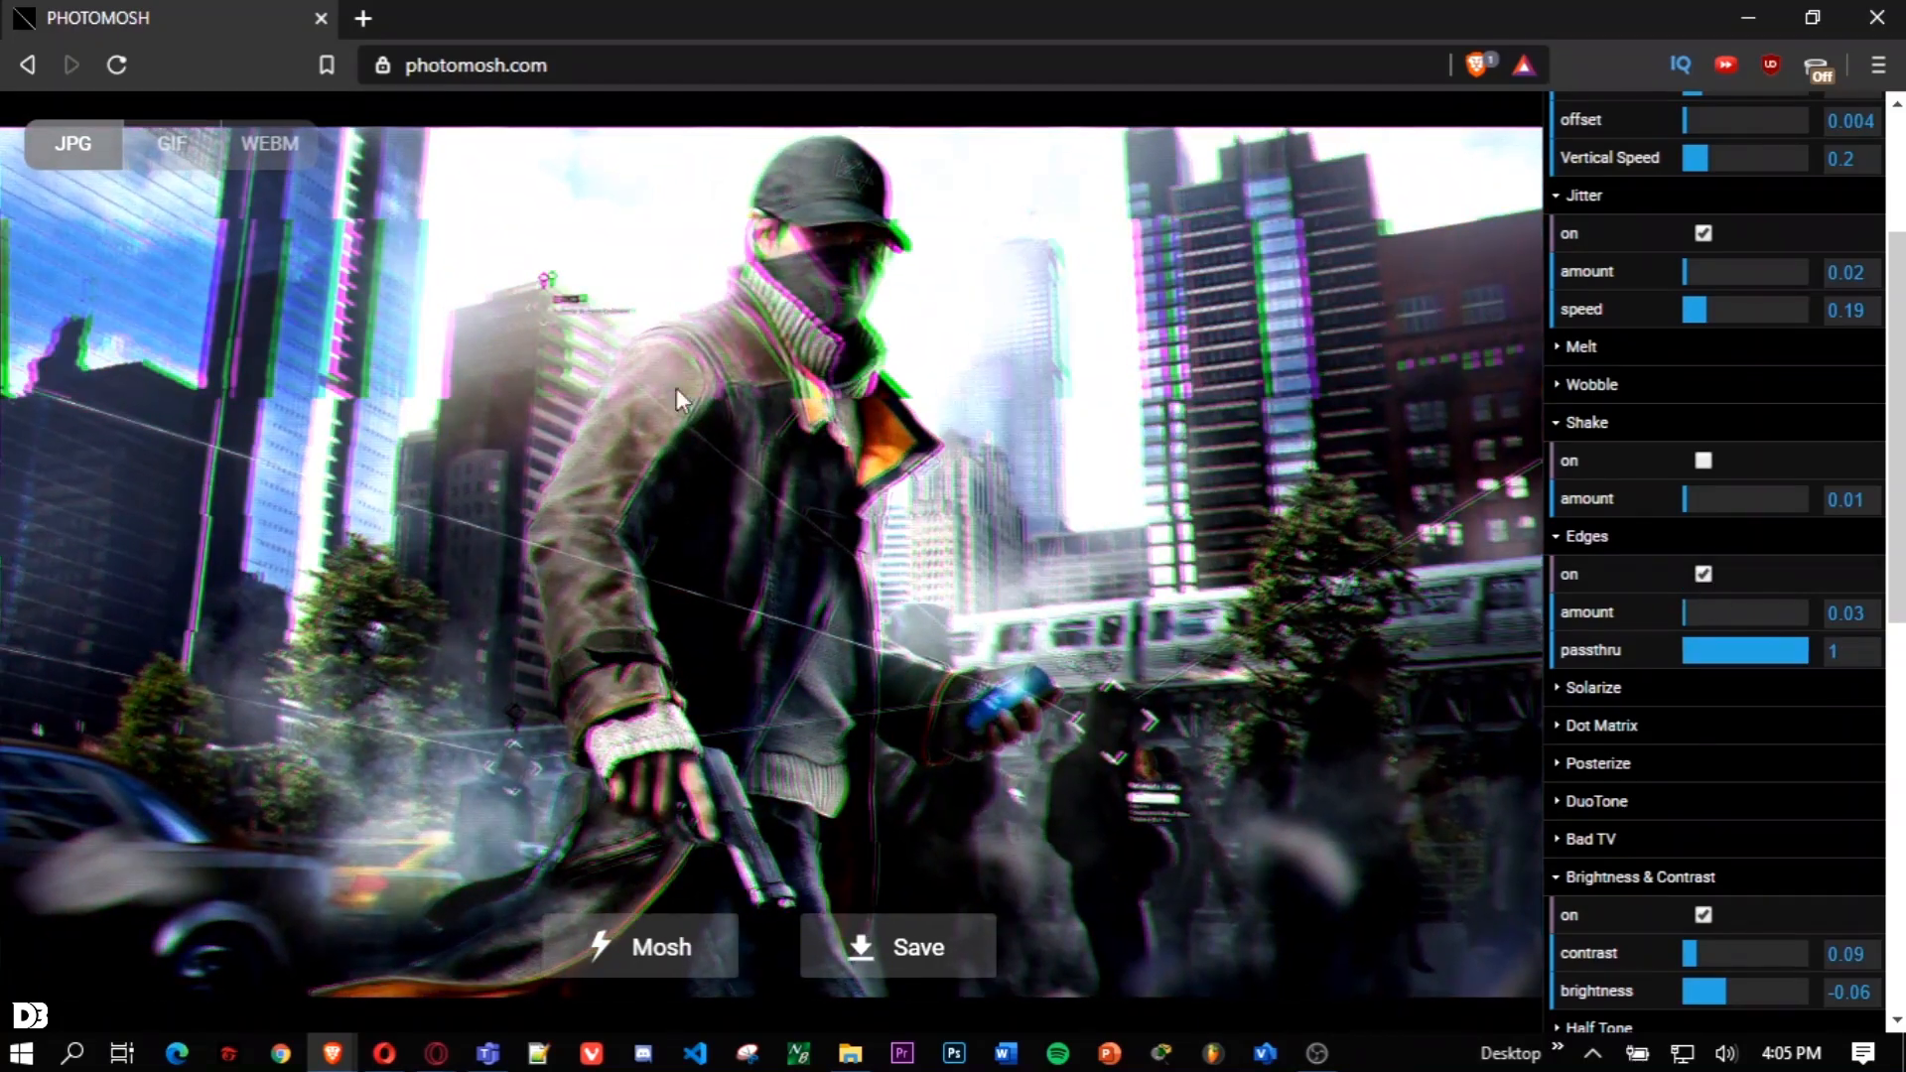
{"action": "left_click_drag", "start_coordinate": [1750, 617], "coordinate": [1789, 614]}
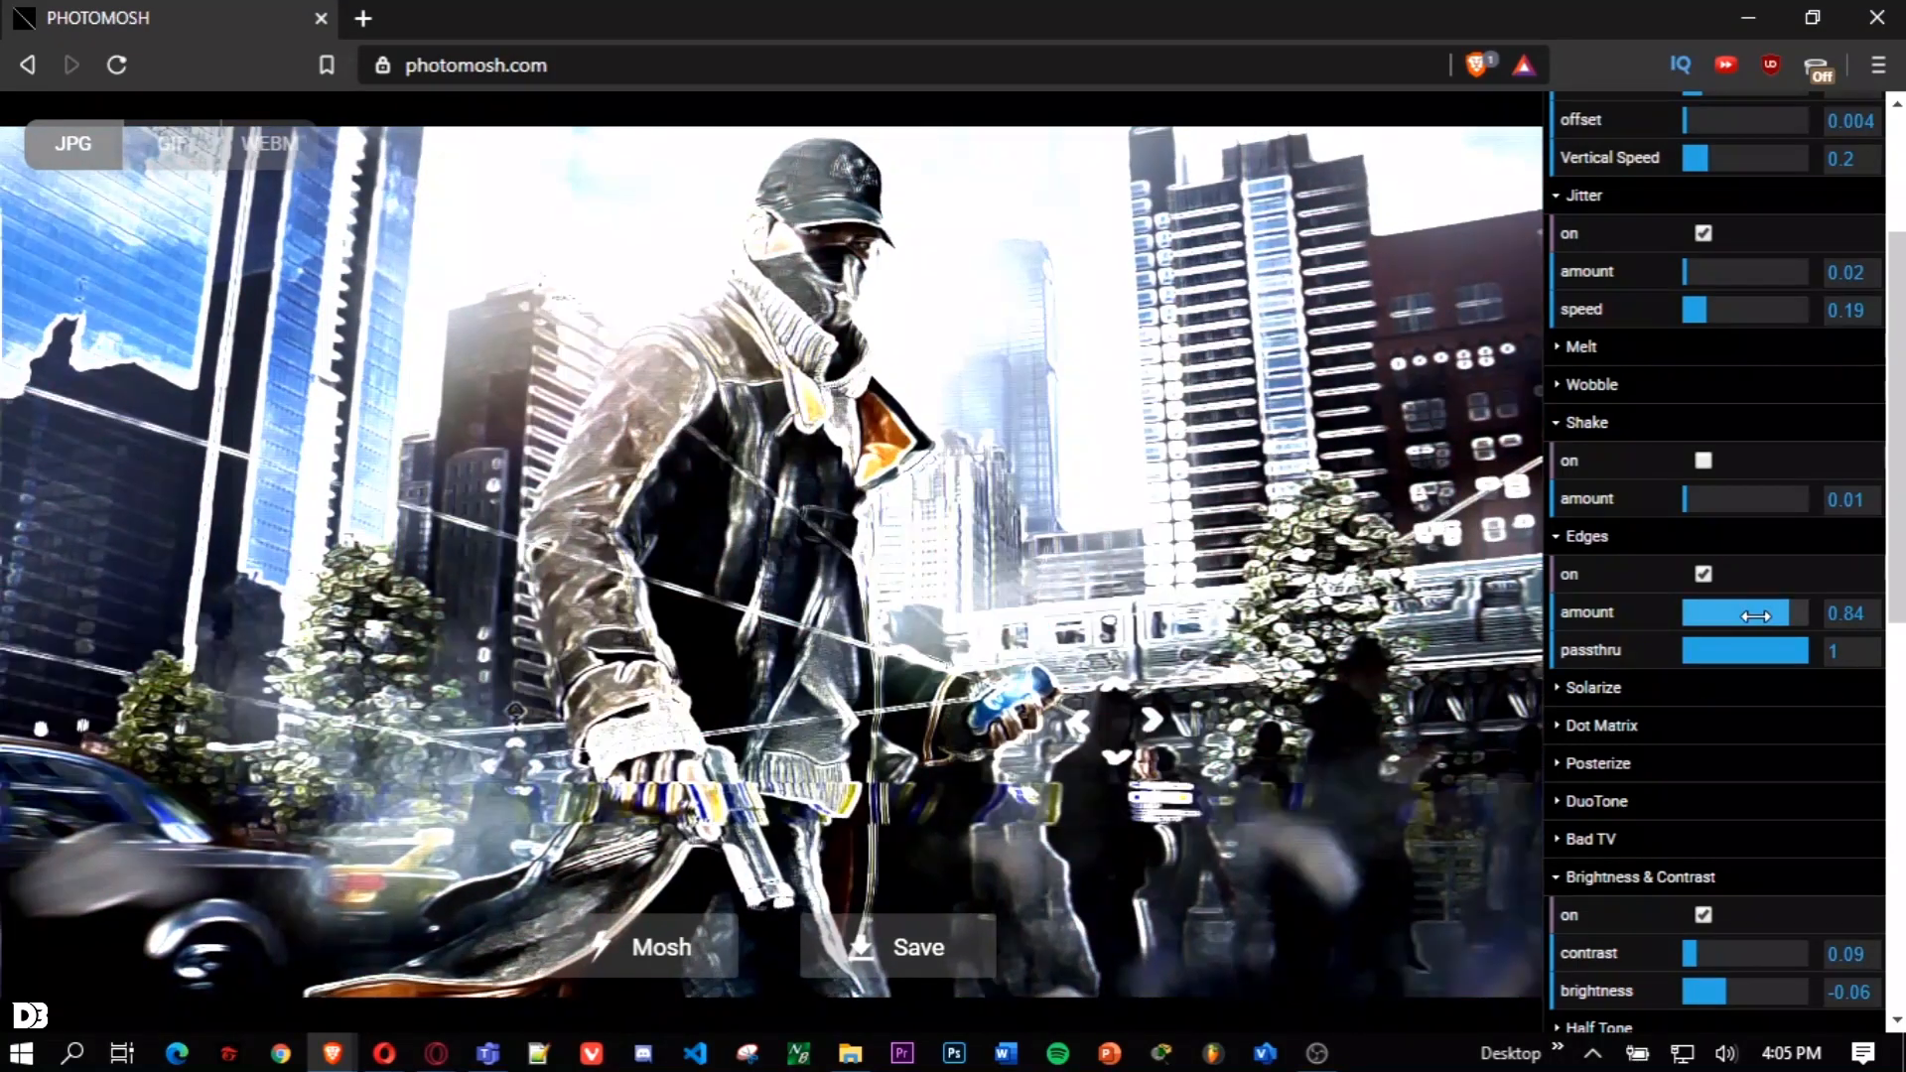
{"action": "left_click_drag", "start_coordinate": [1749, 616], "coordinate": [1687, 622]}
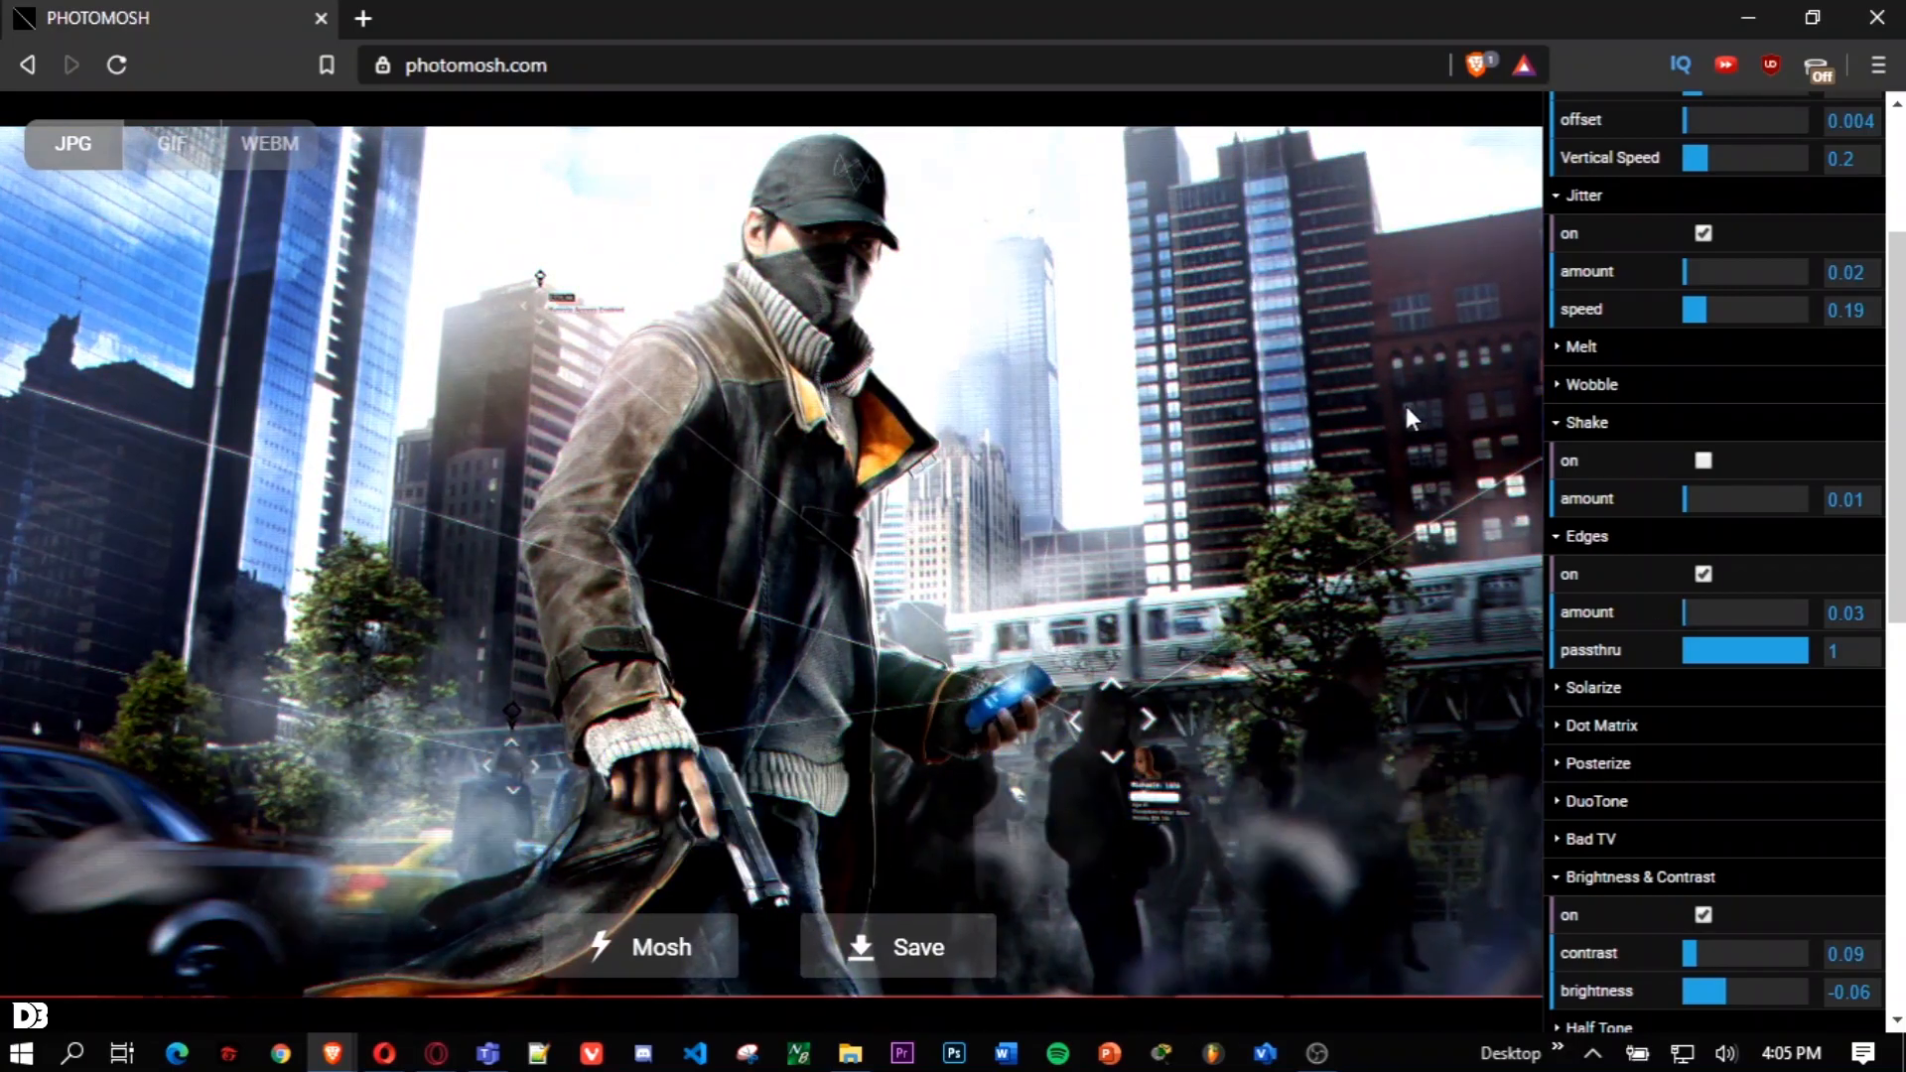
Enable Tilt Shift, trying a stronger blur before setting the position to 1 and the amount to 0.003
{"action": "scroll", "coordinate": [1797, 536], "scroll_direction": "down", "scroll_amount": 9}
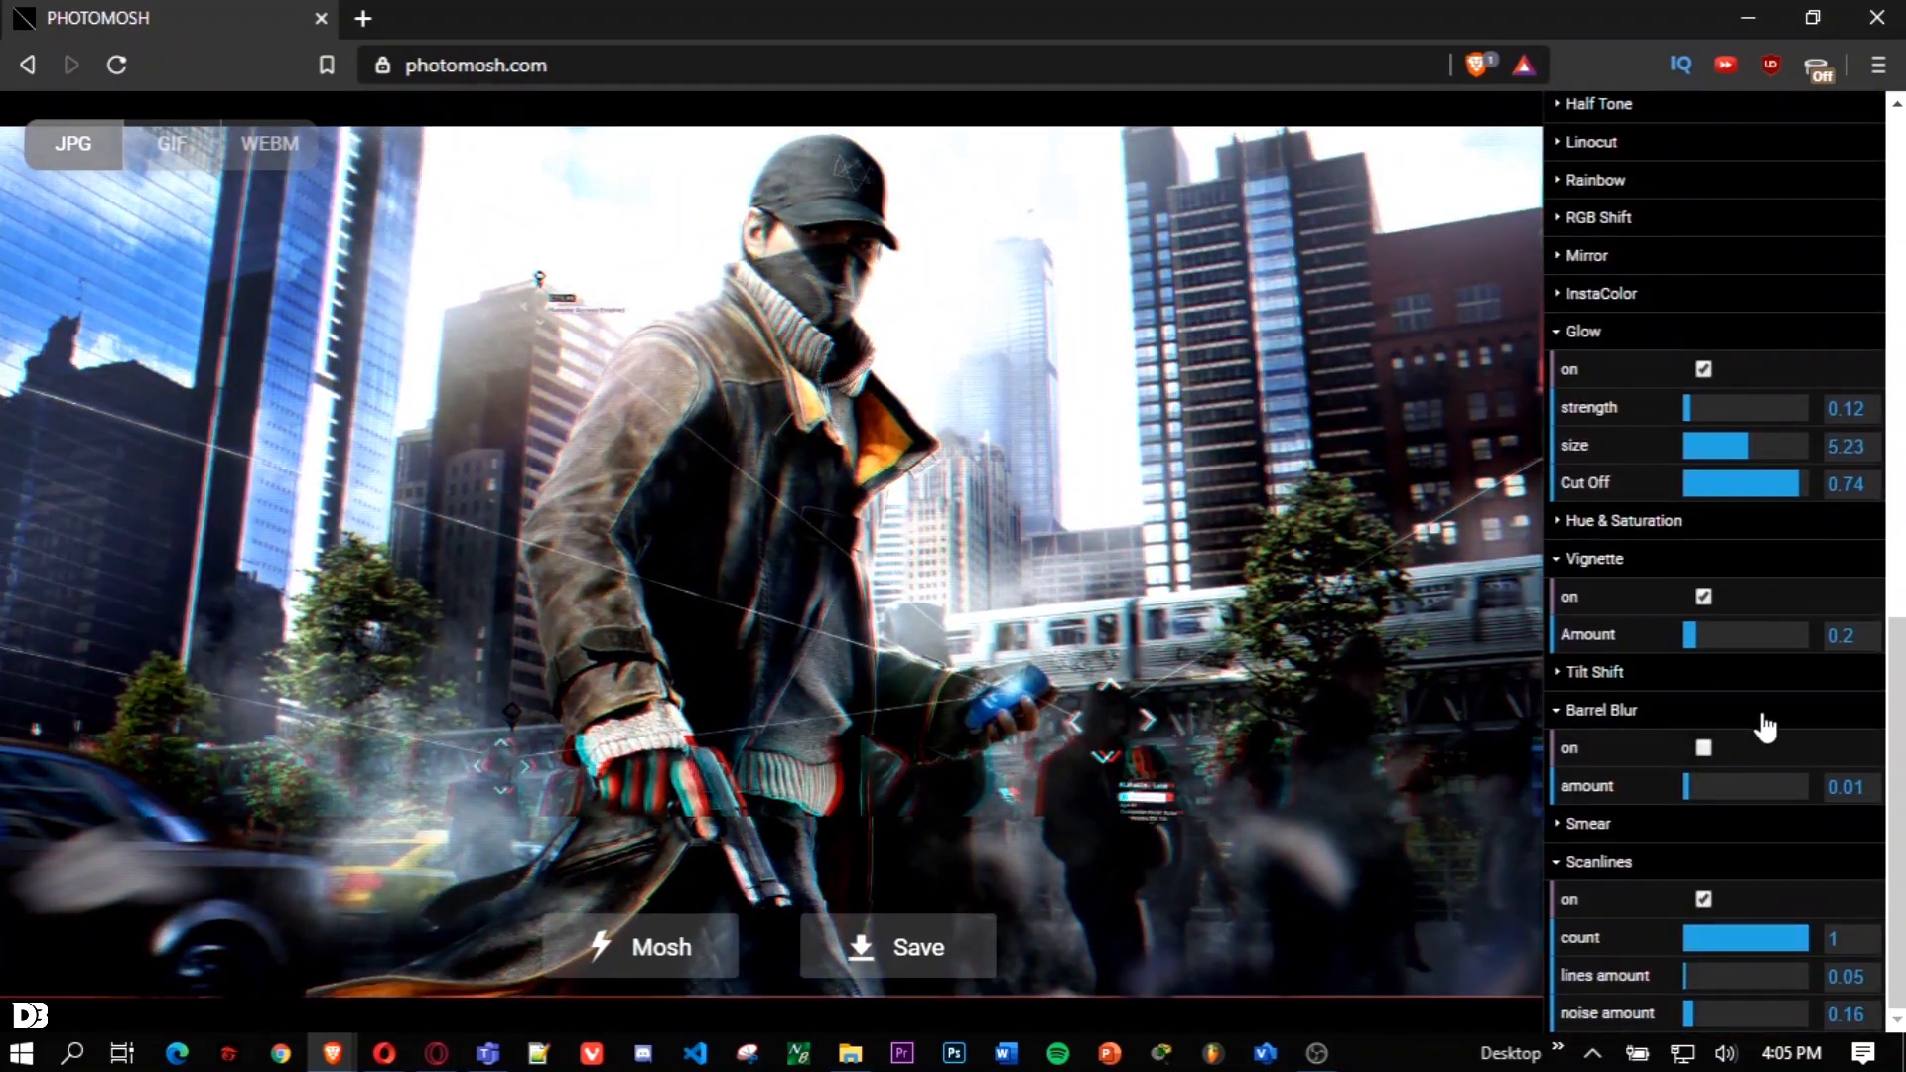
{"action": "left_click", "coordinate": [1756, 687]}
{"action": "left_click", "coordinate": [1704, 710]}
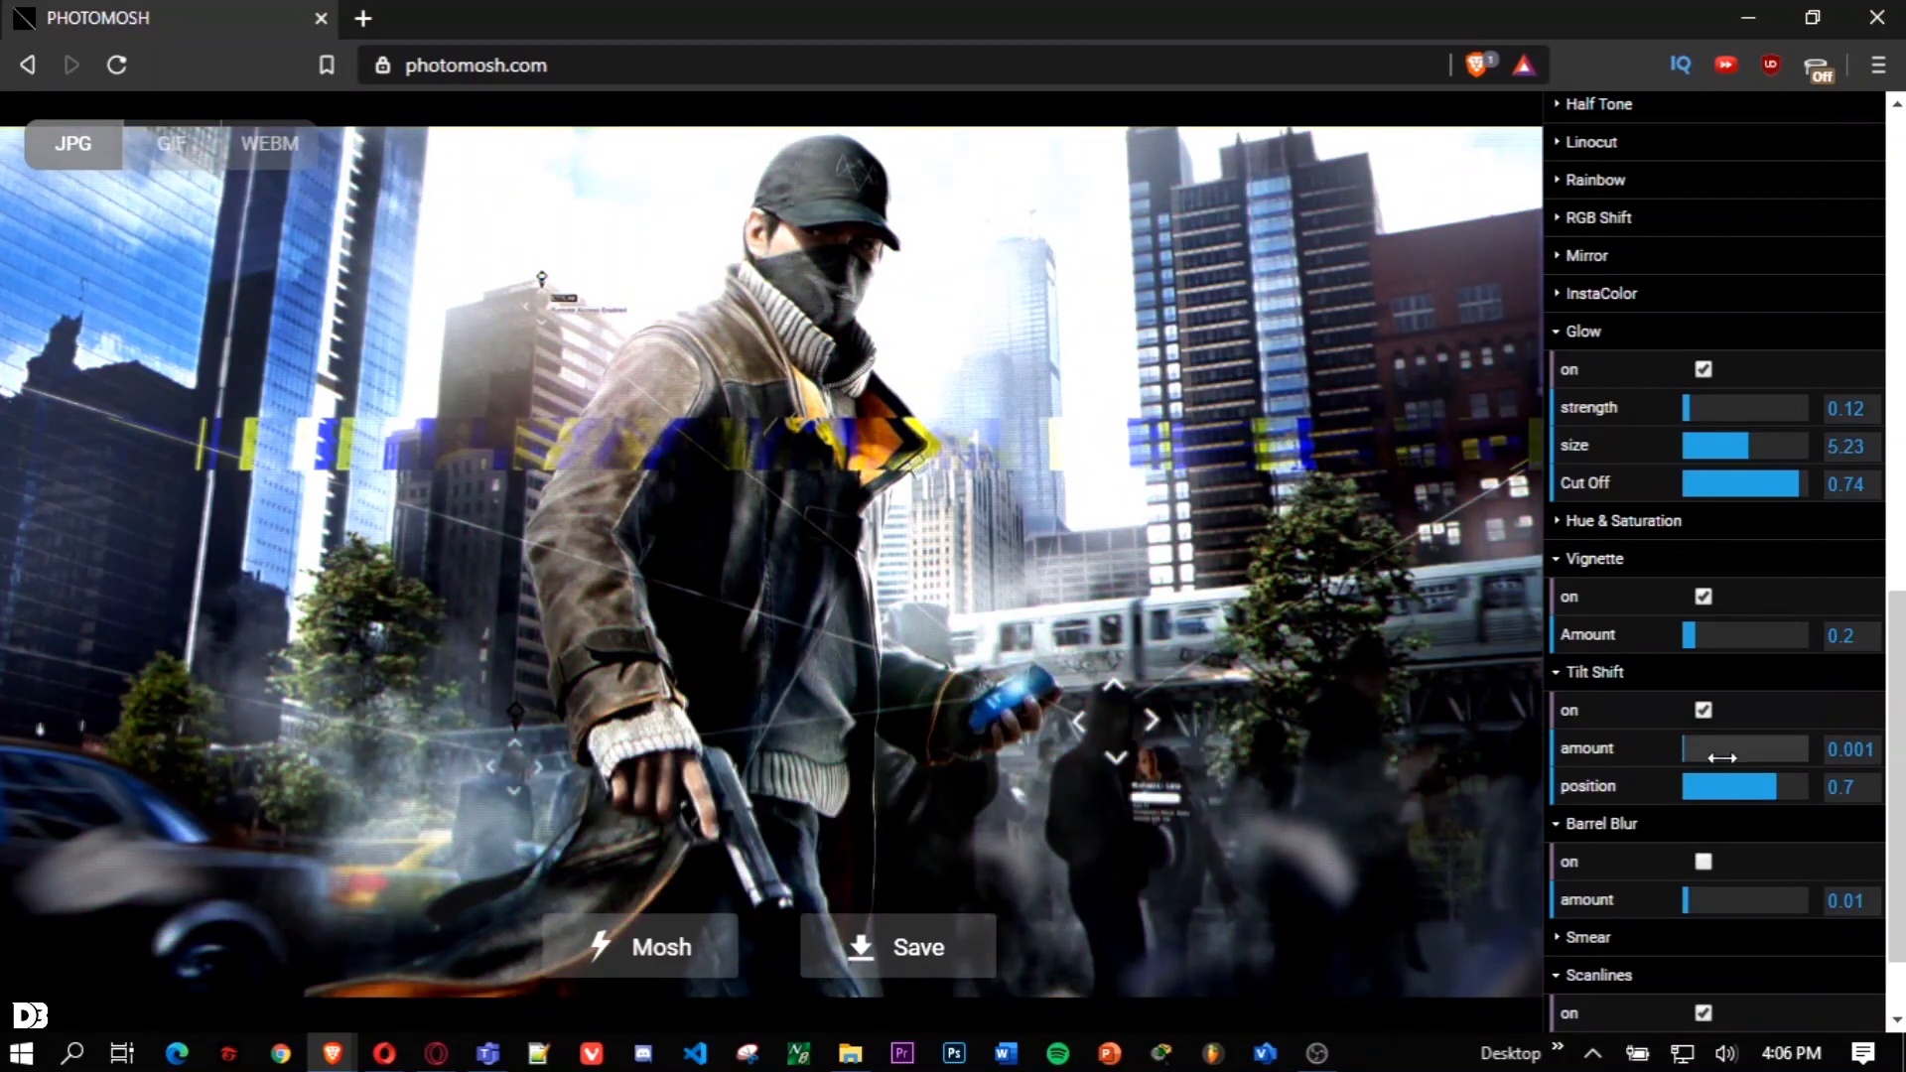
{"action": "left_click_drag", "start_coordinate": [1781, 763], "coordinate": [1756, 783]}
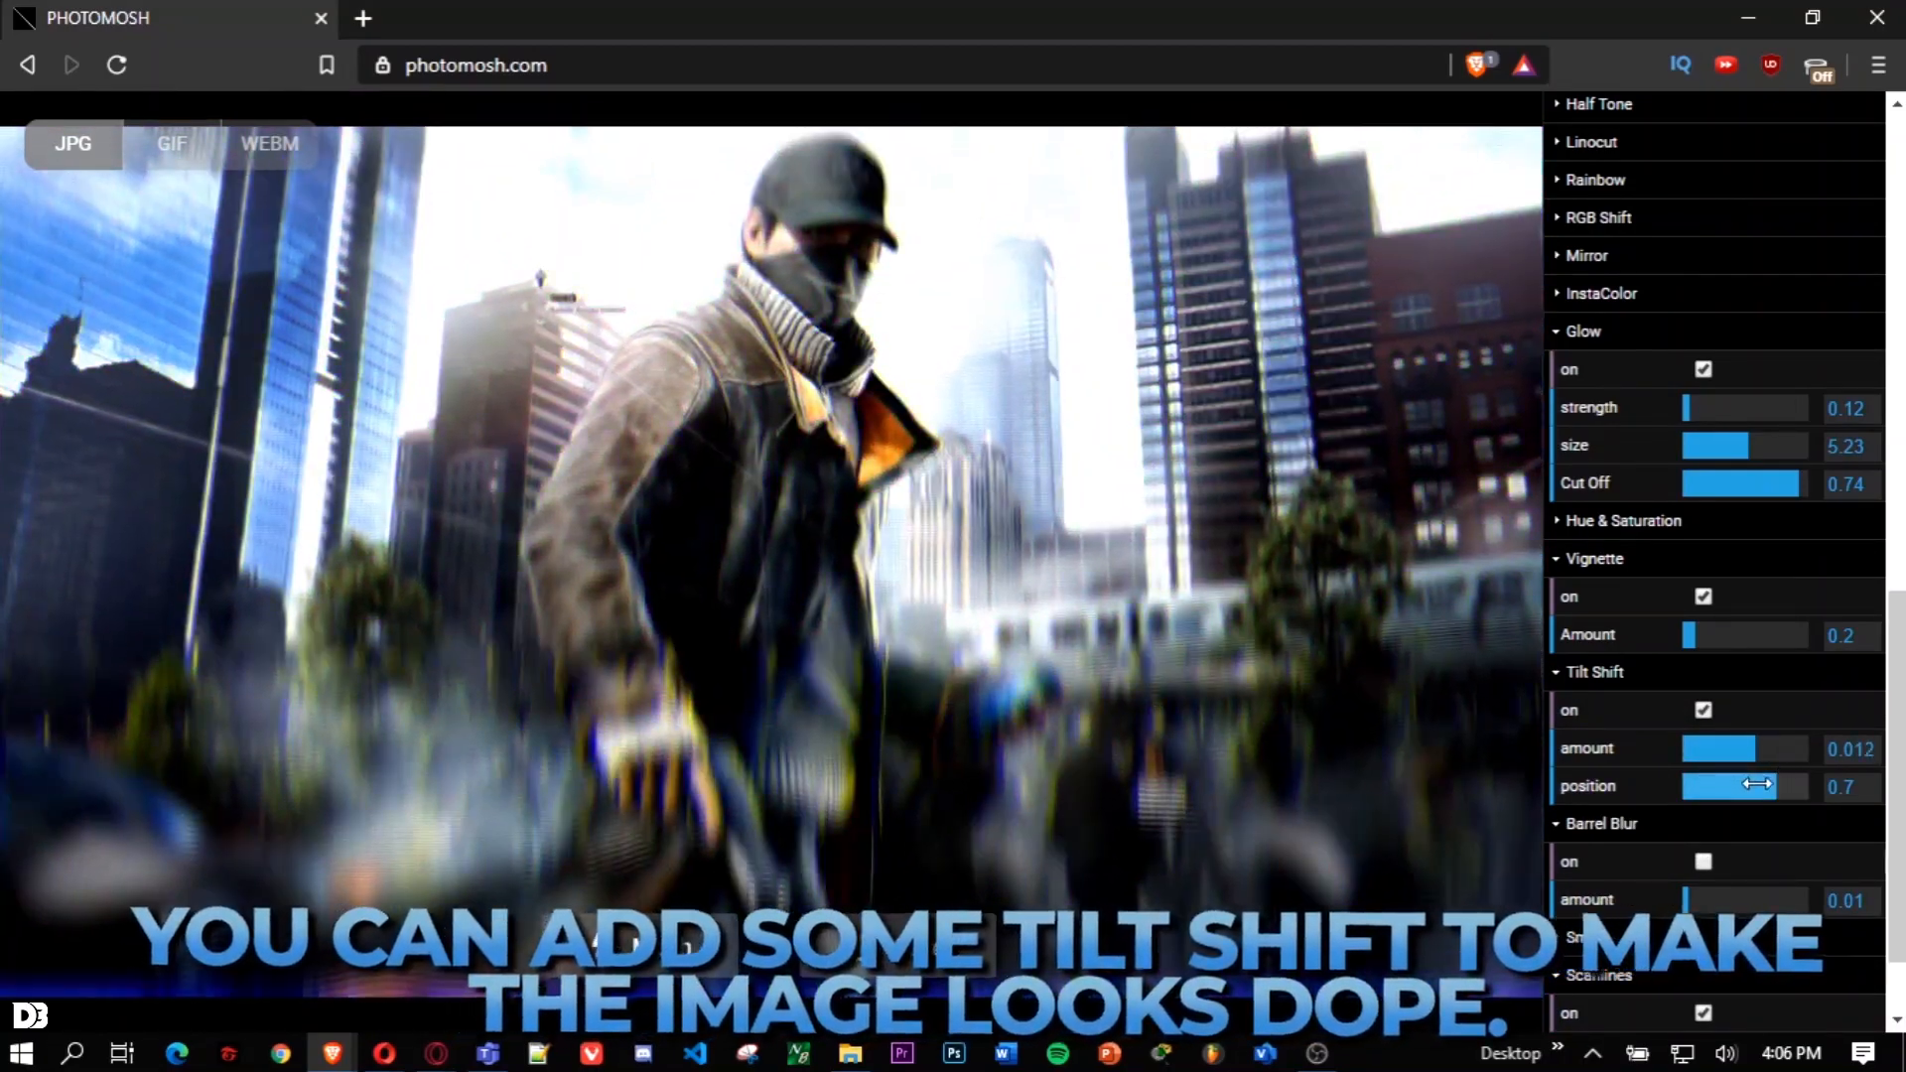
{"action": "left_click_drag", "start_coordinate": [1752, 786], "coordinate": [1795, 786]}
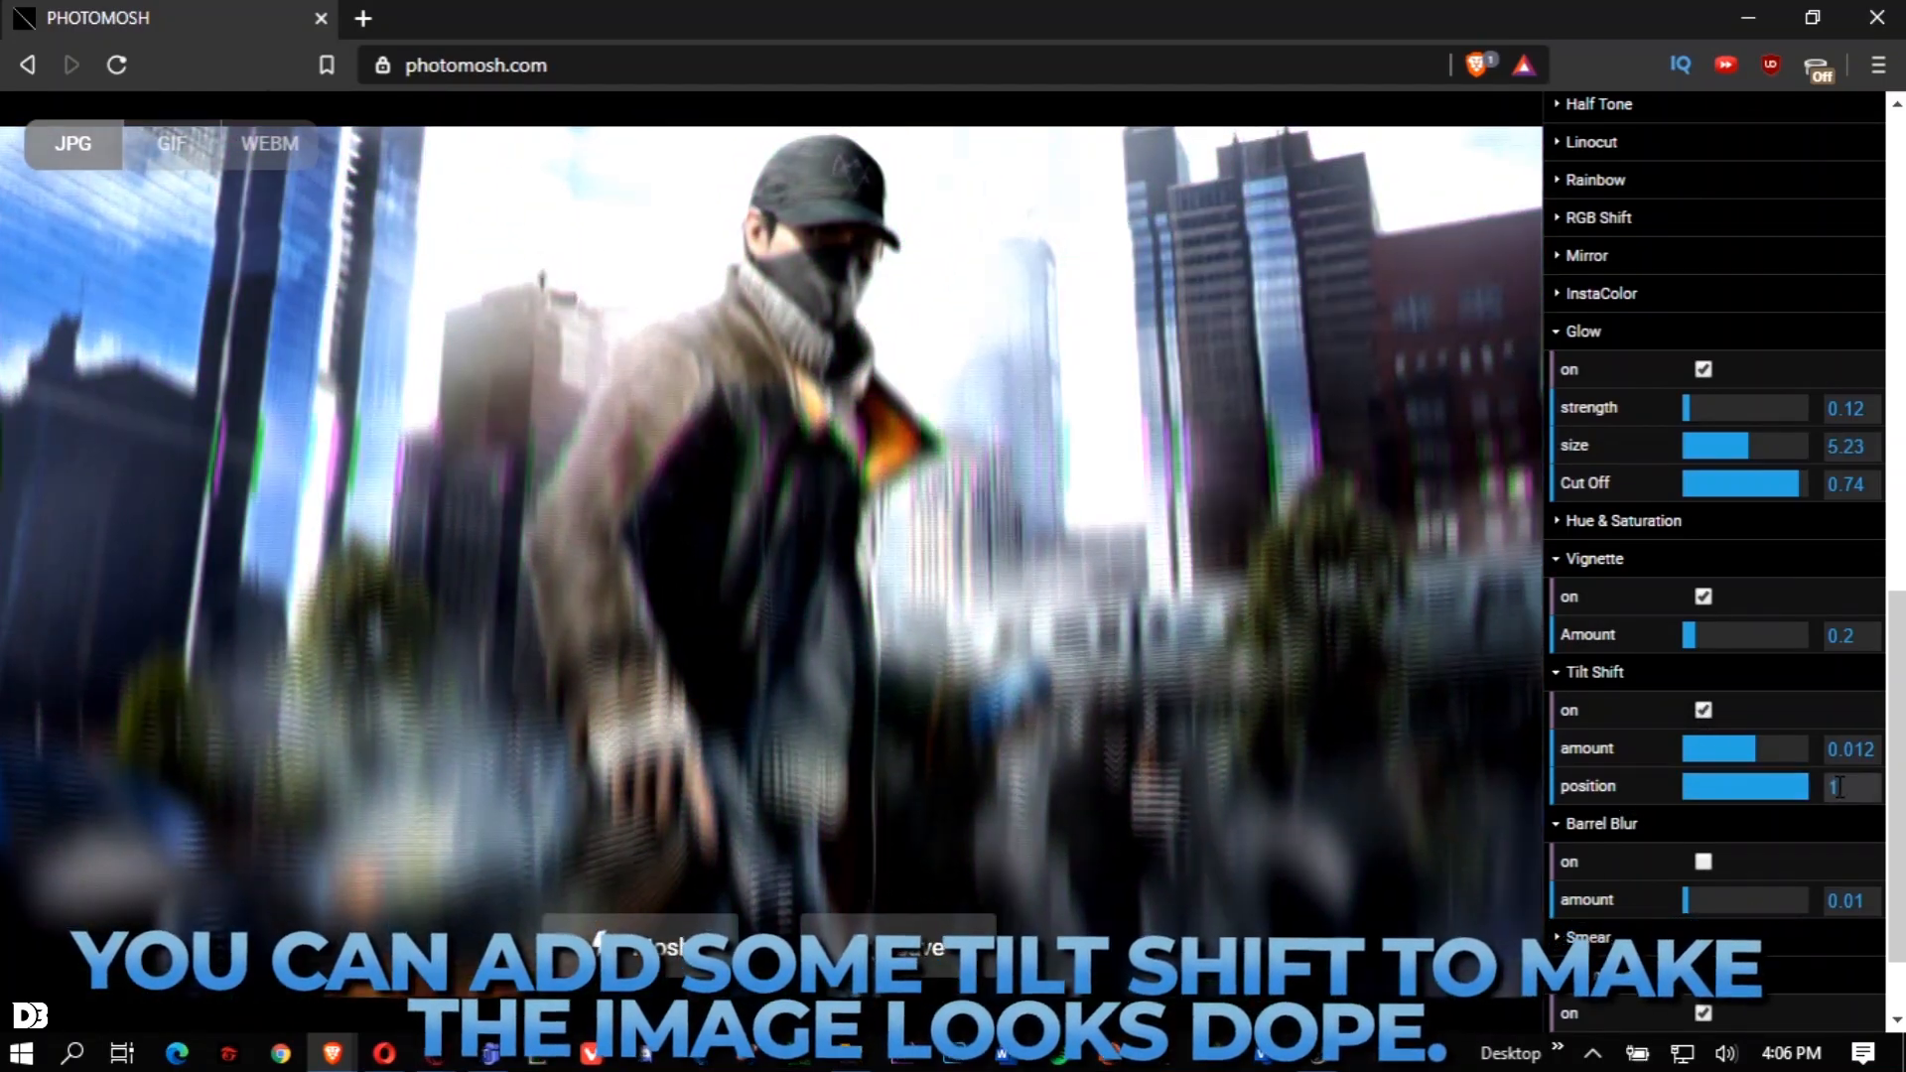
{"action": "left_click_drag", "start_coordinate": [1722, 743], "coordinate": [1689, 760]}
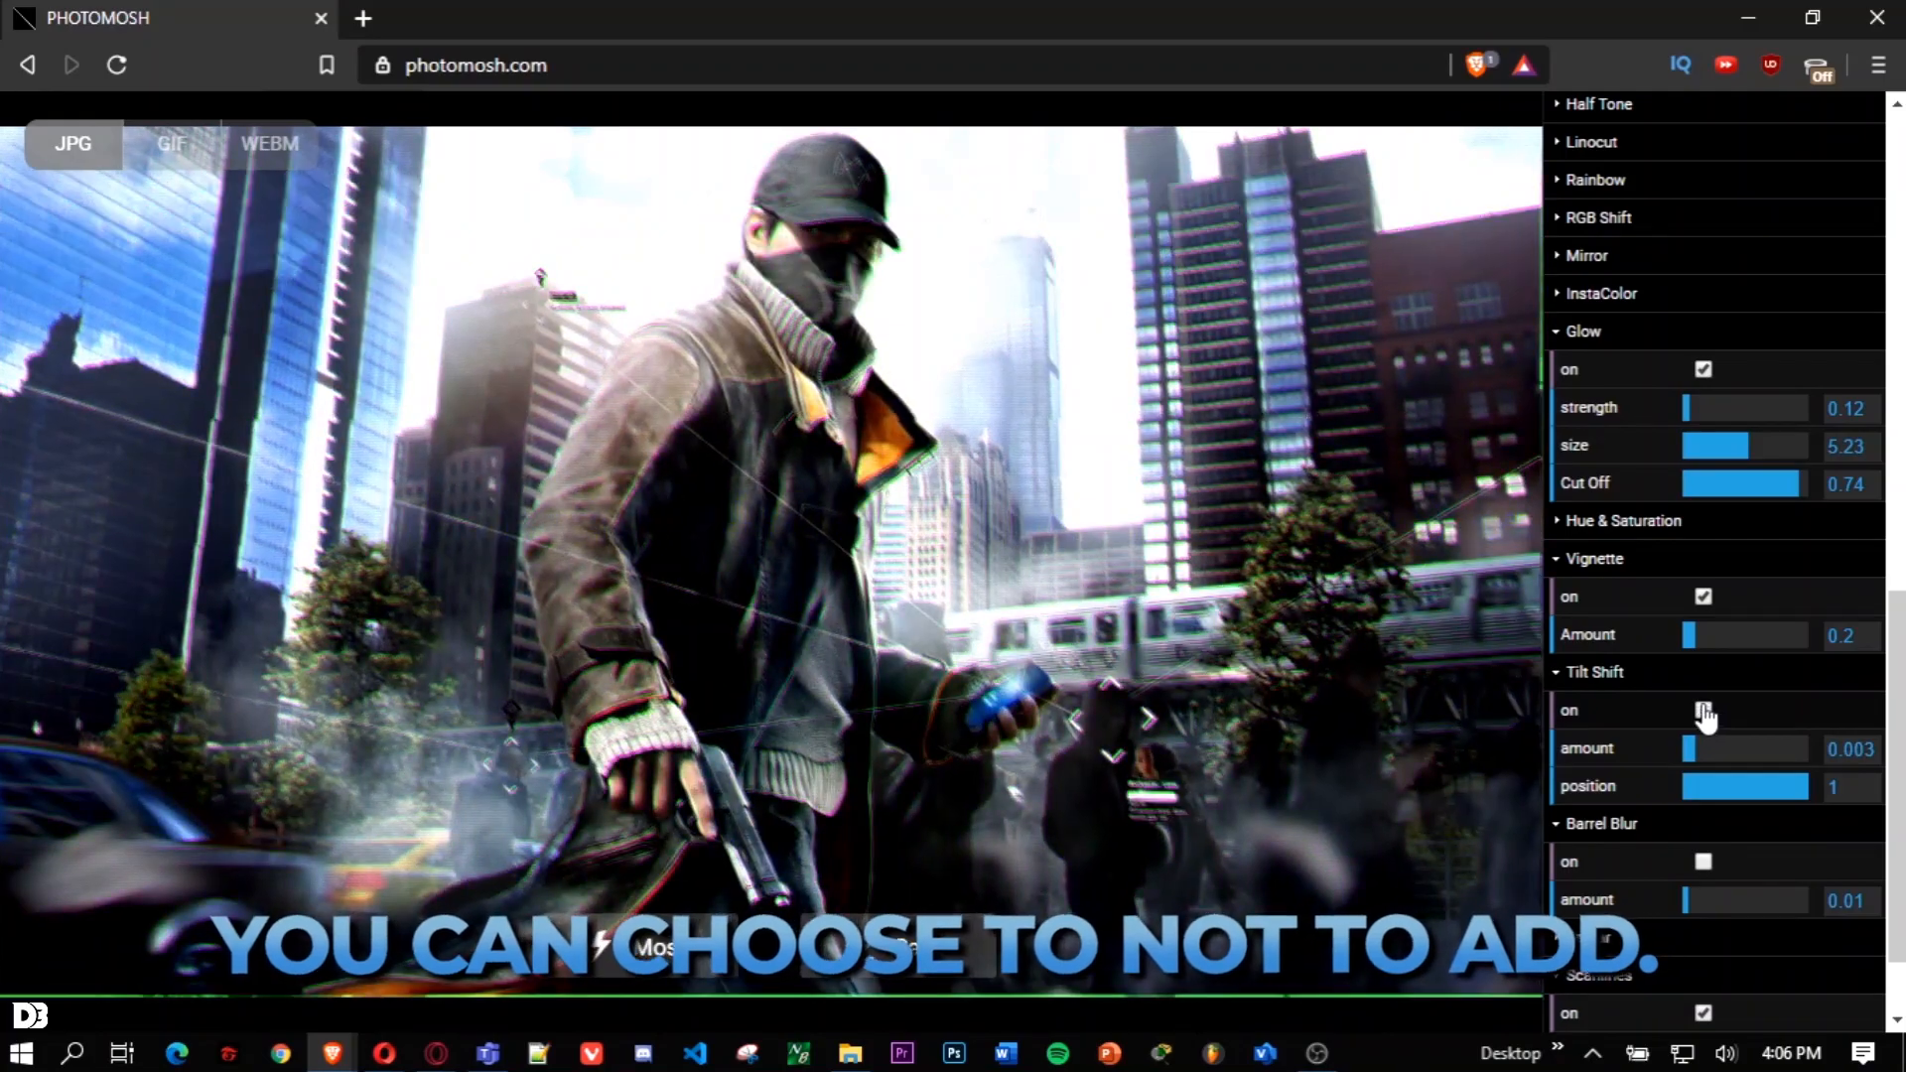
Compare the image with Tilt Shift off and on, and fine-tune its amount to 0.001
{"action": "left_click", "coordinate": [1717, 739]}
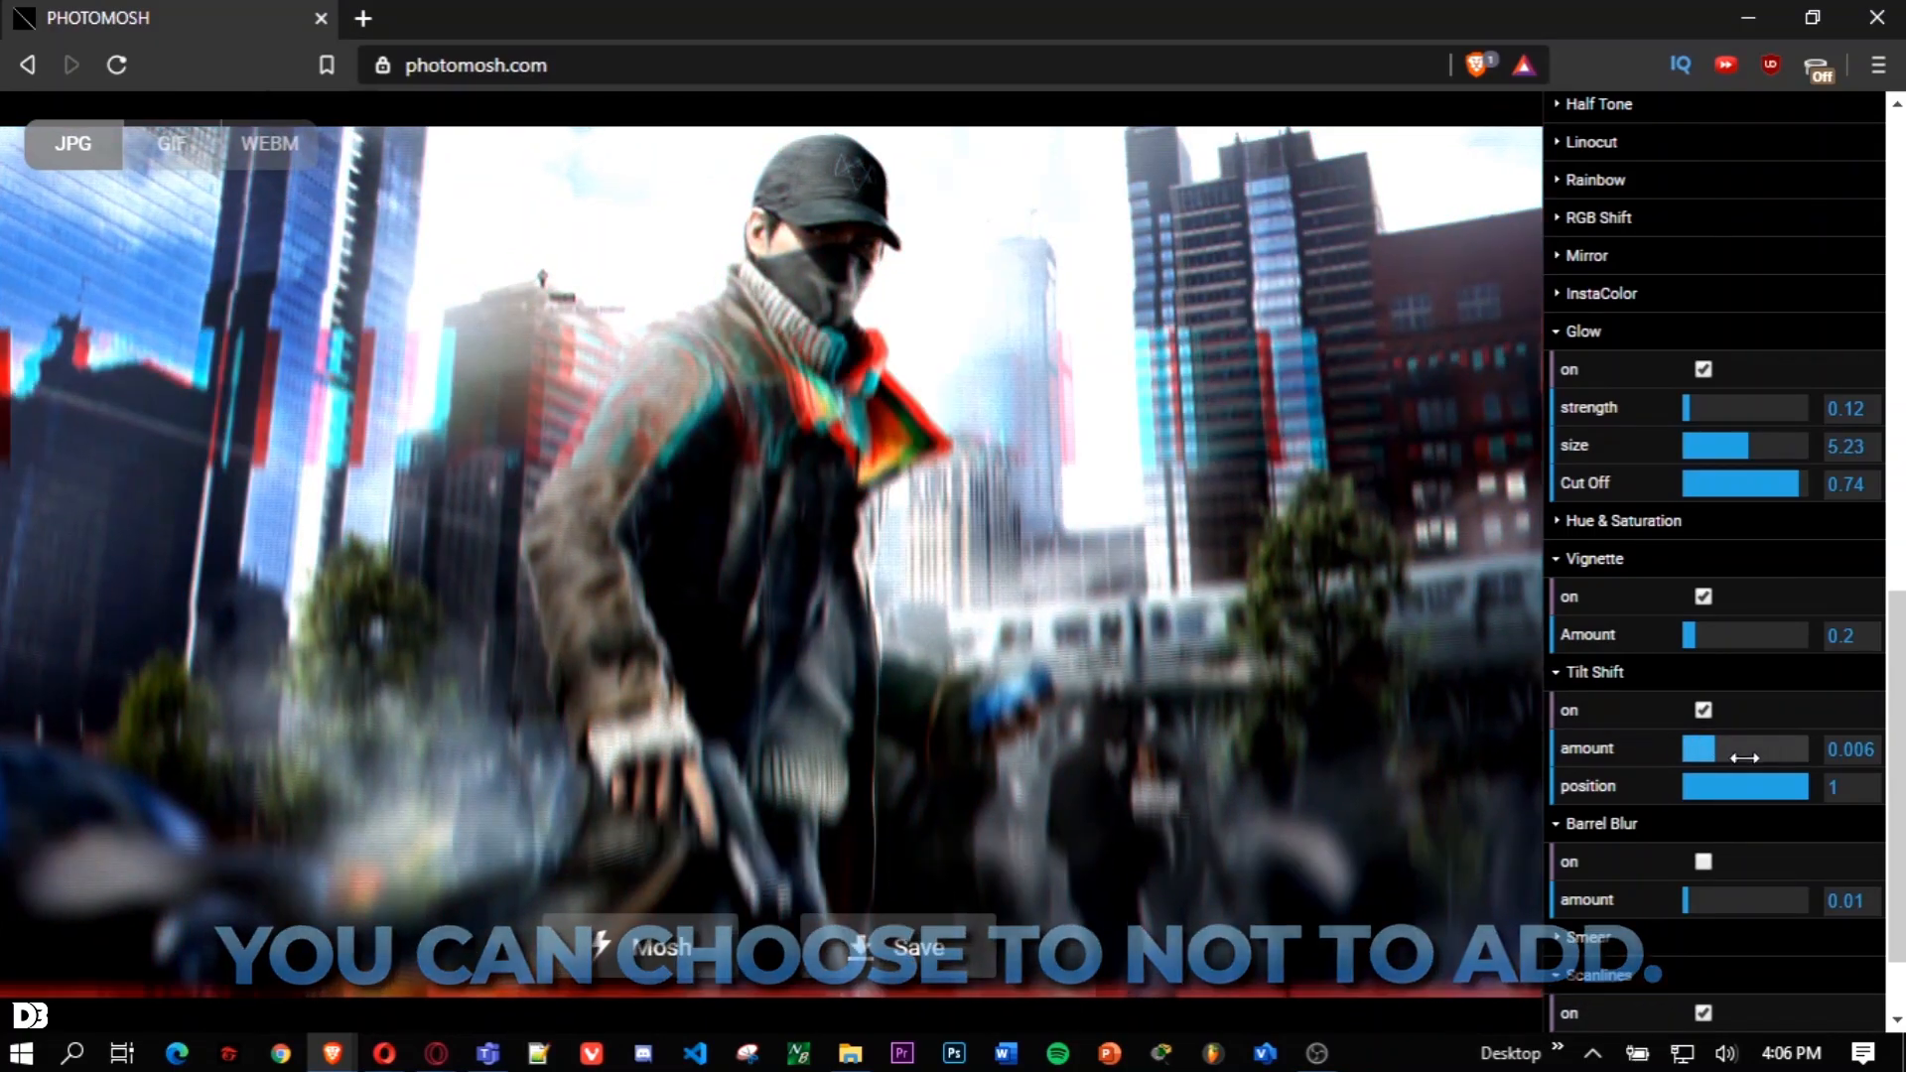
{"action": "left_click", "coordinate": [1690, 751]}
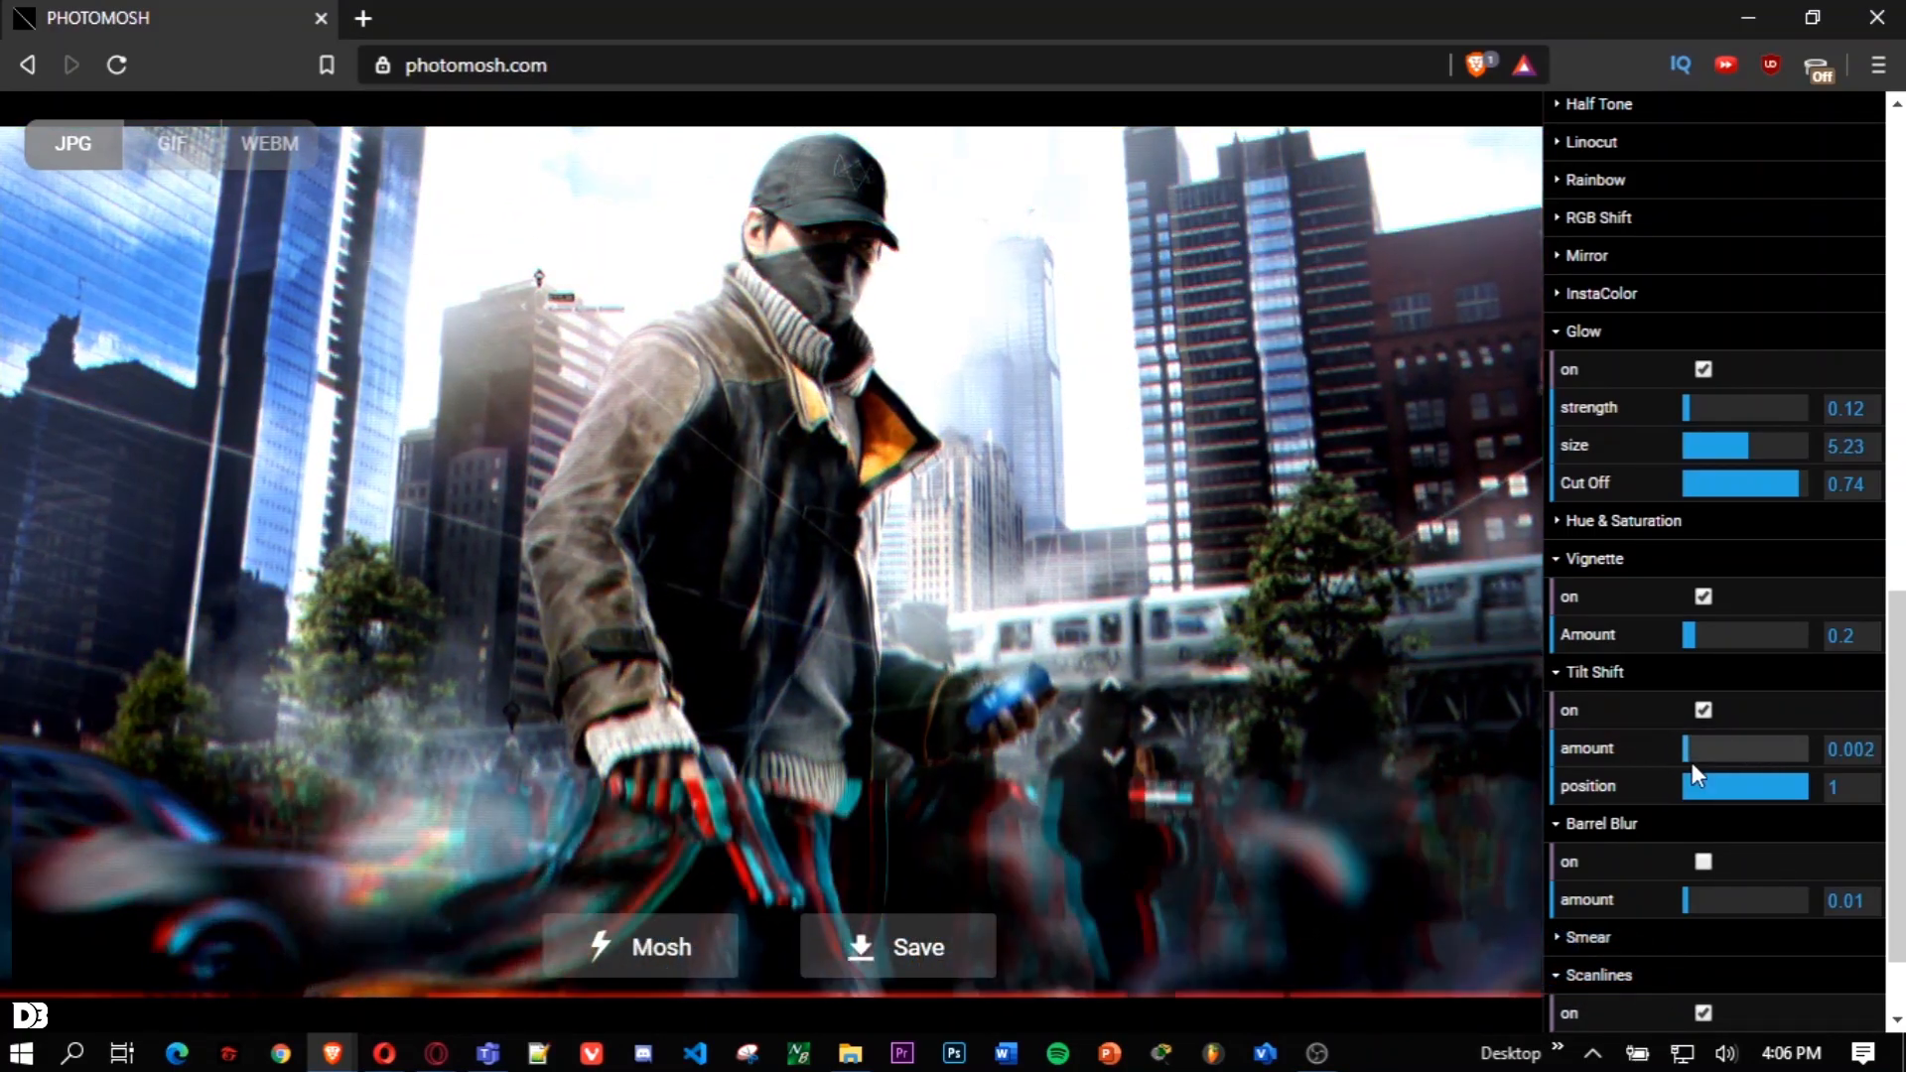
{"action": "left_click", "coordinate": [1703, 711]}
{"action": "left_click", "coordinate": [1704, 711]}
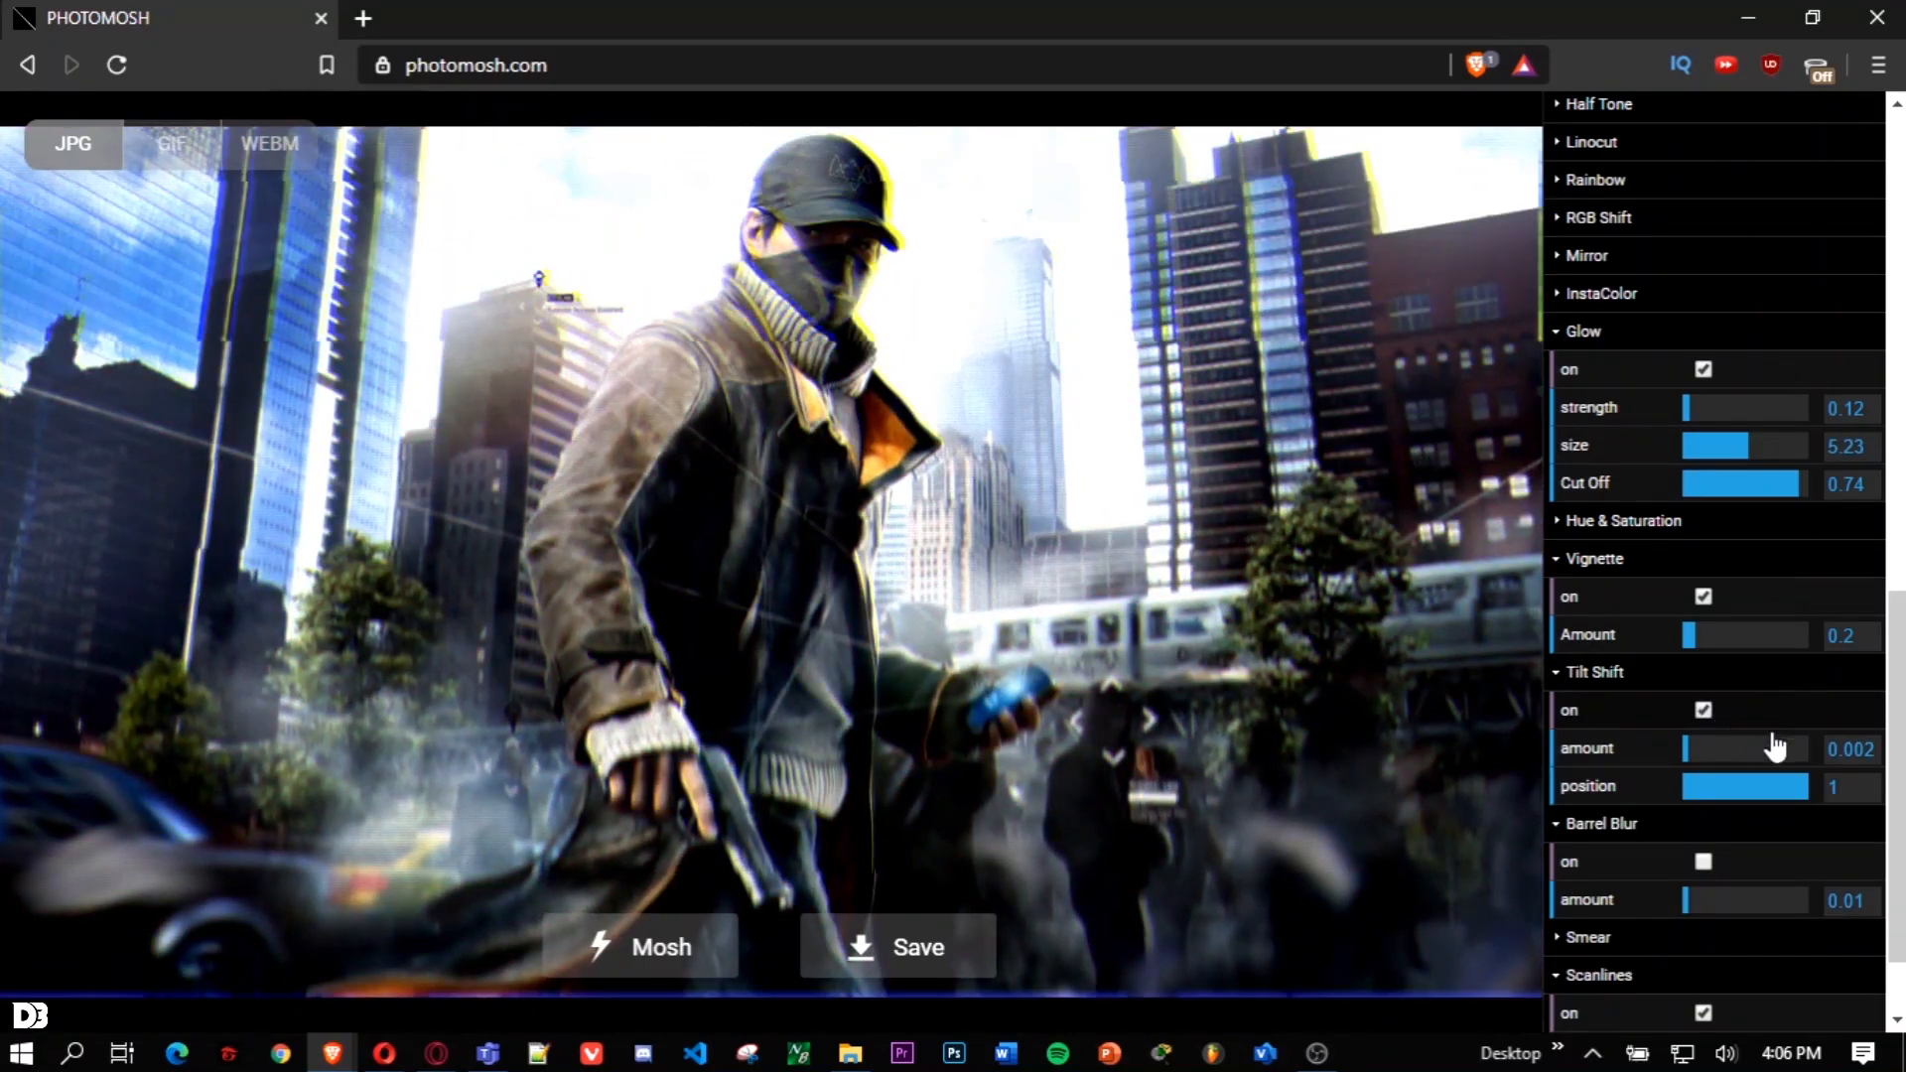
{"action": "left_click", "coordinate": [1696, 747]}
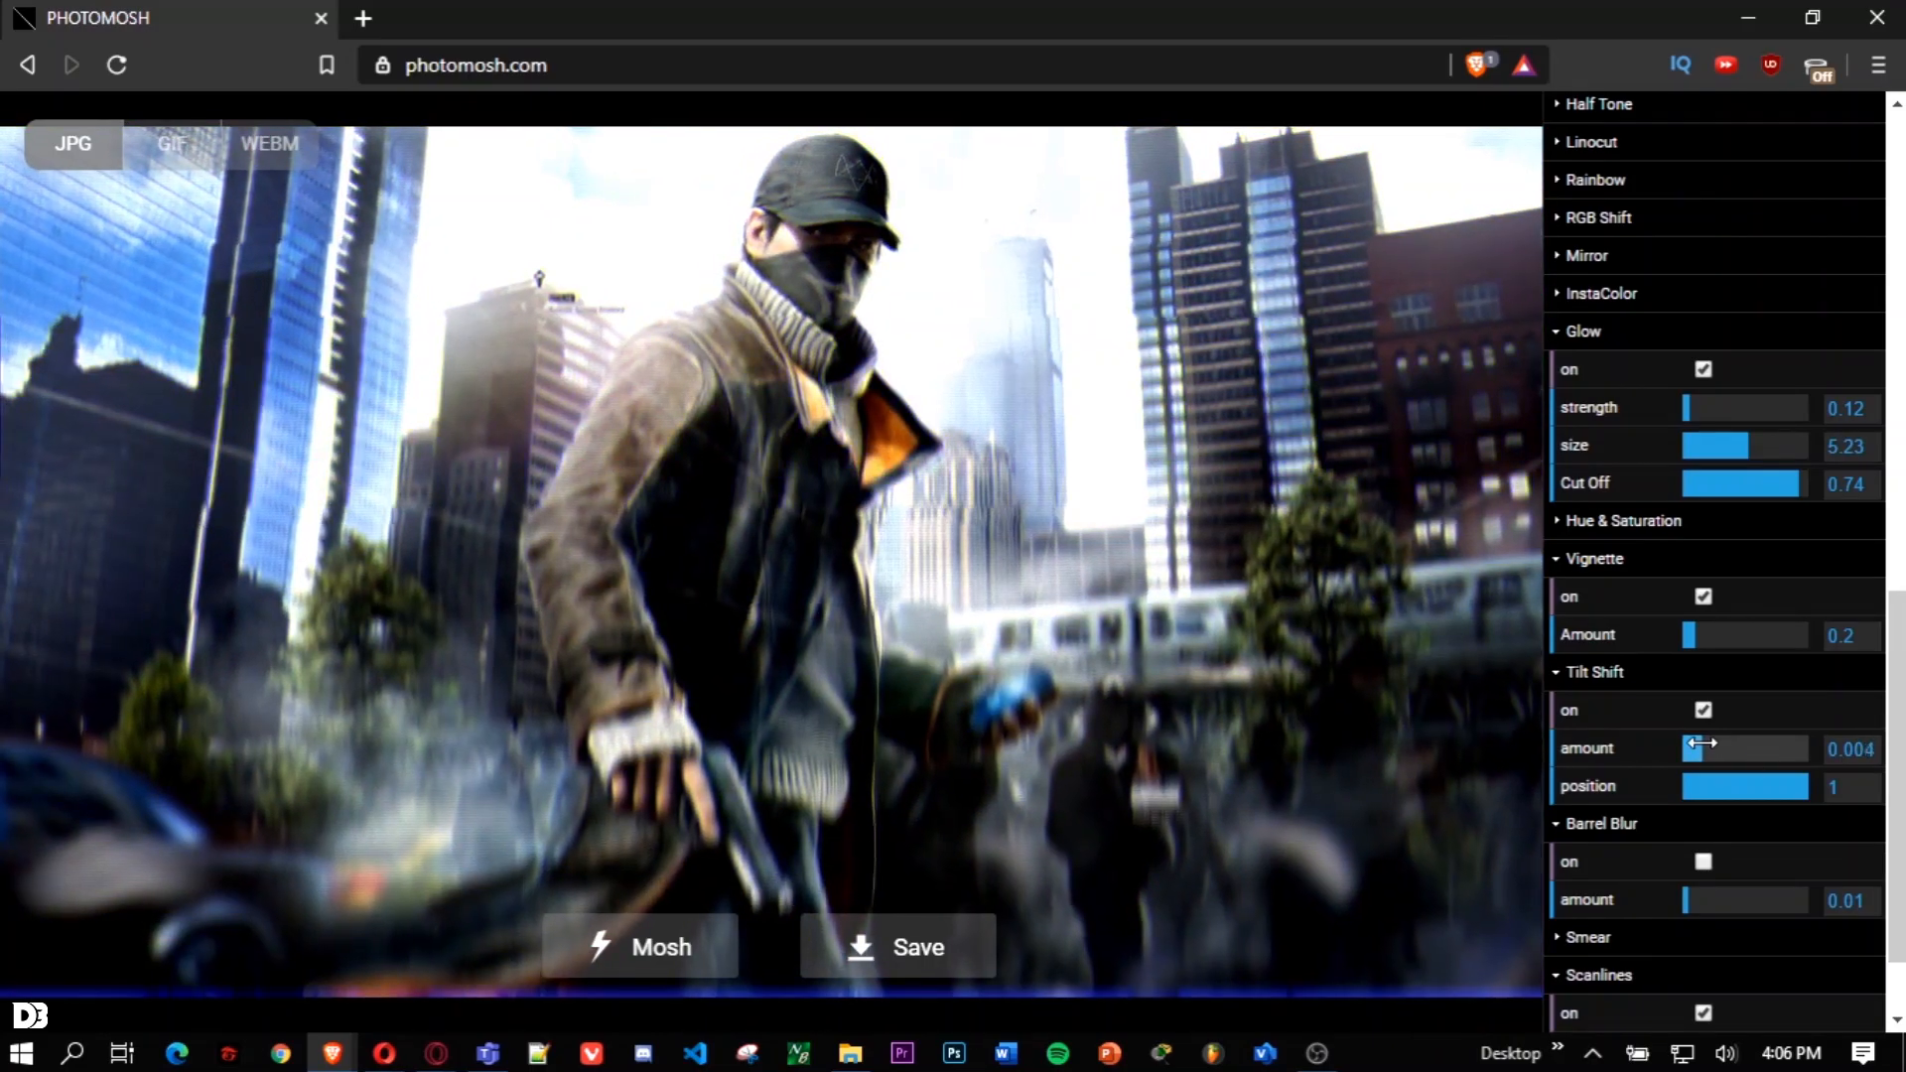
{"action": "left_click_drag", "start_coordinate": [1697, 744], "coordinate": [1670, 730]}
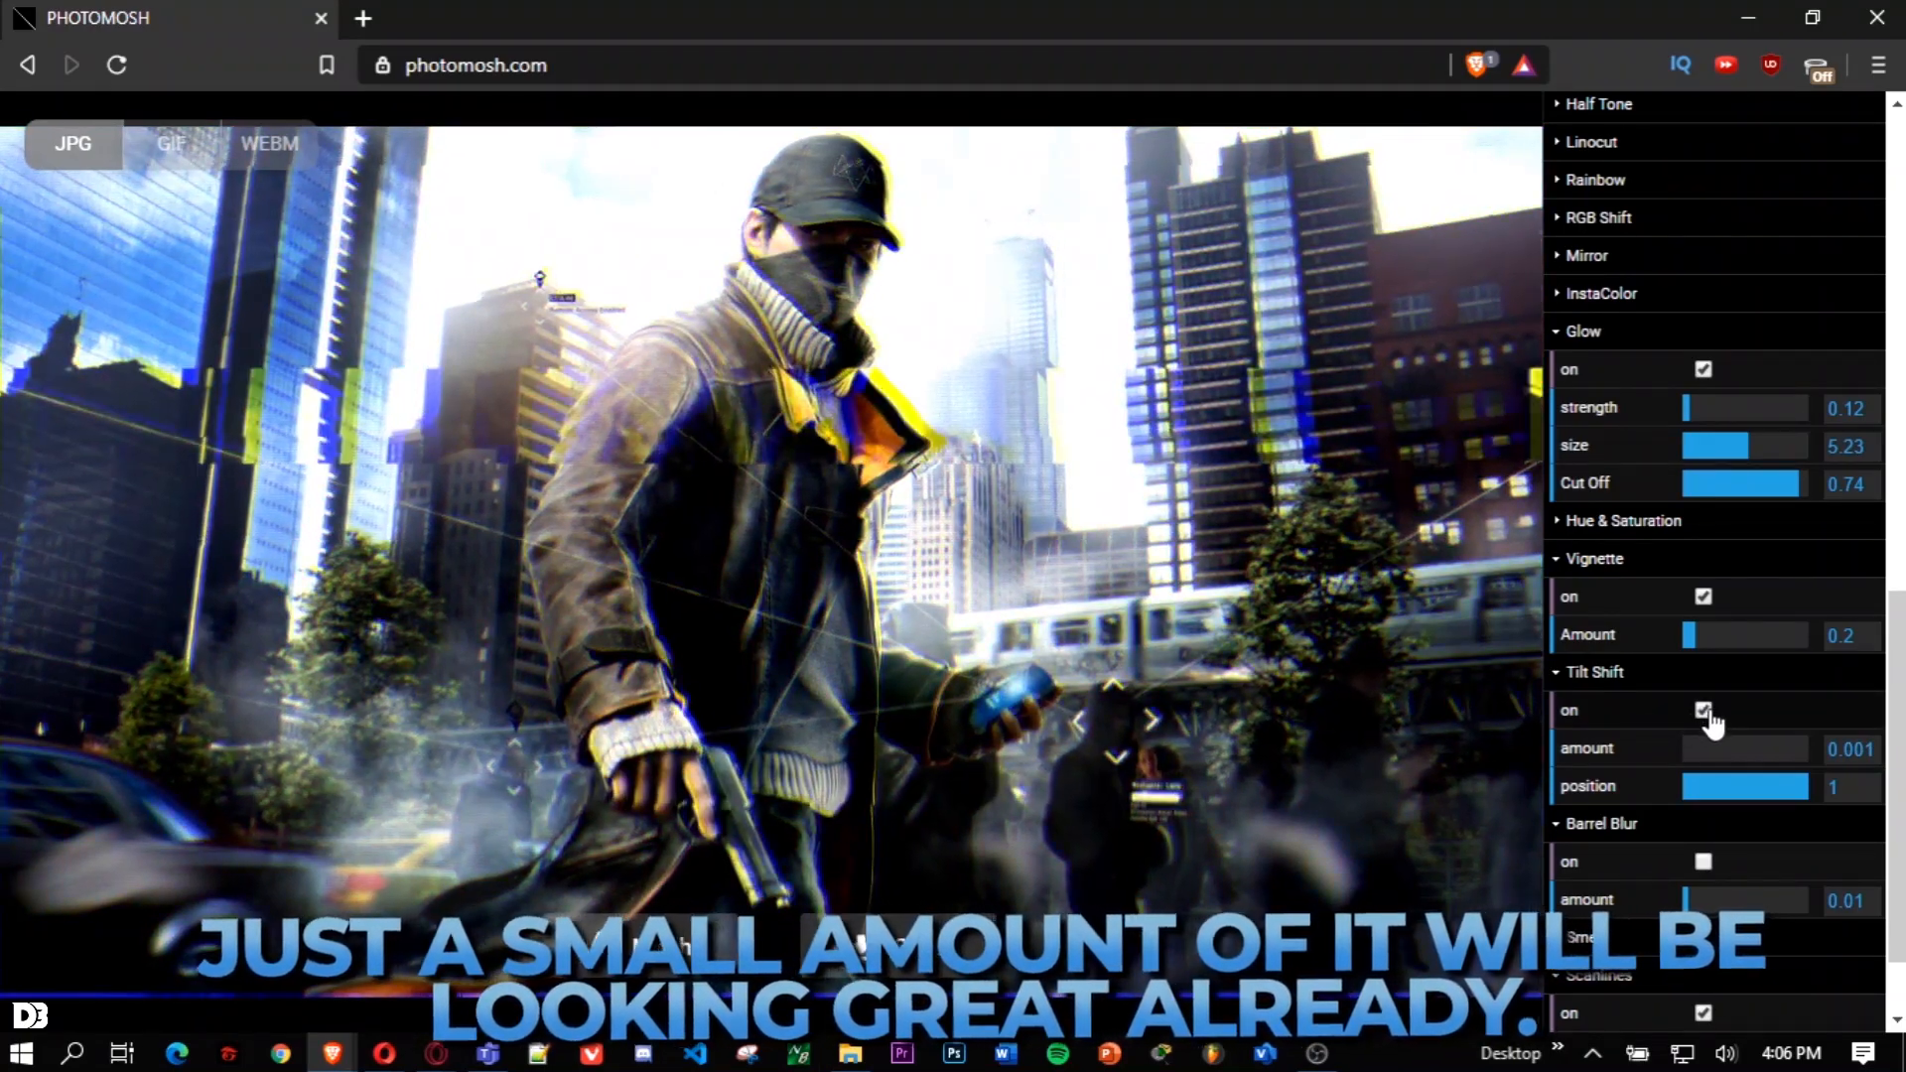
Record the glitched picture as a GIF and save it in the wallpapers folder as watchdogglitchwallpaper1.gif
{"action": "scroll", "coordinate": [1822, 595], "scroll_direction": "up", "scroll_amount": 10}
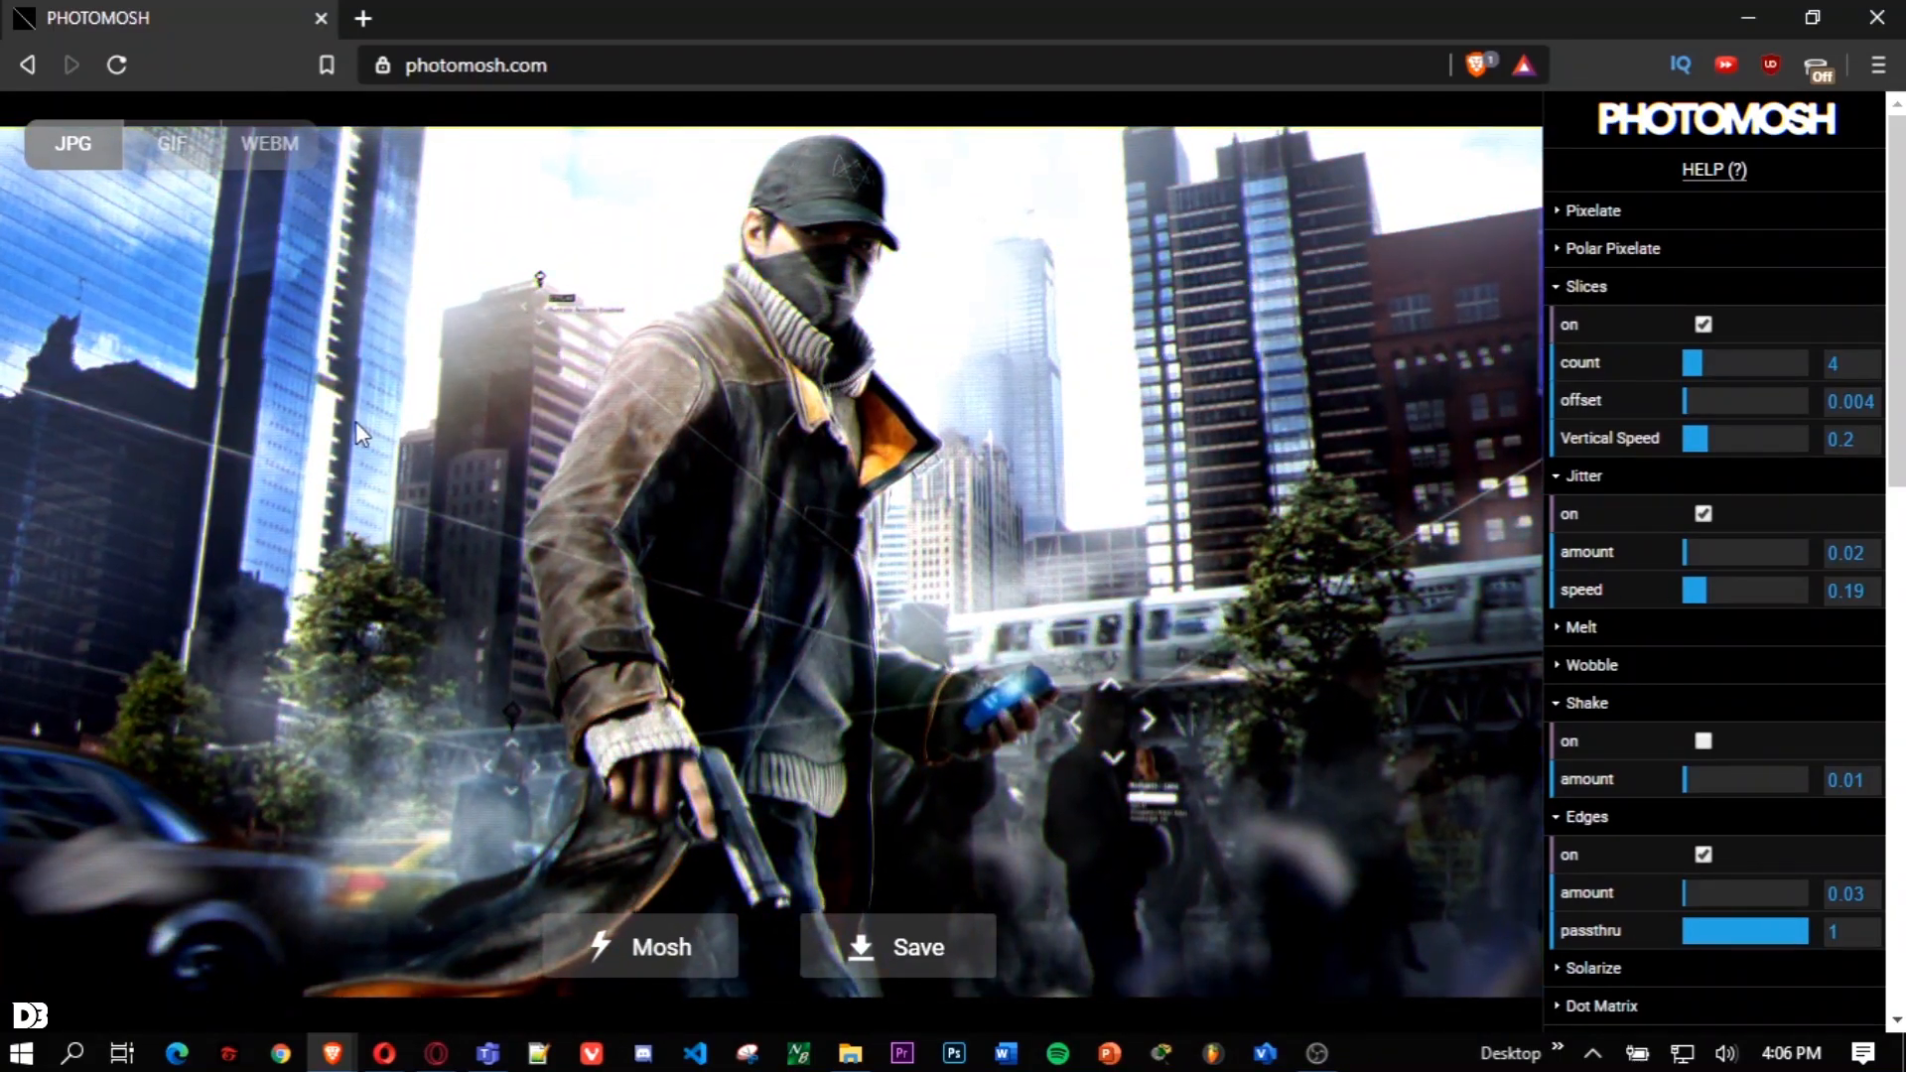
{"action": "left_click", "coordinate": [170, 144]}
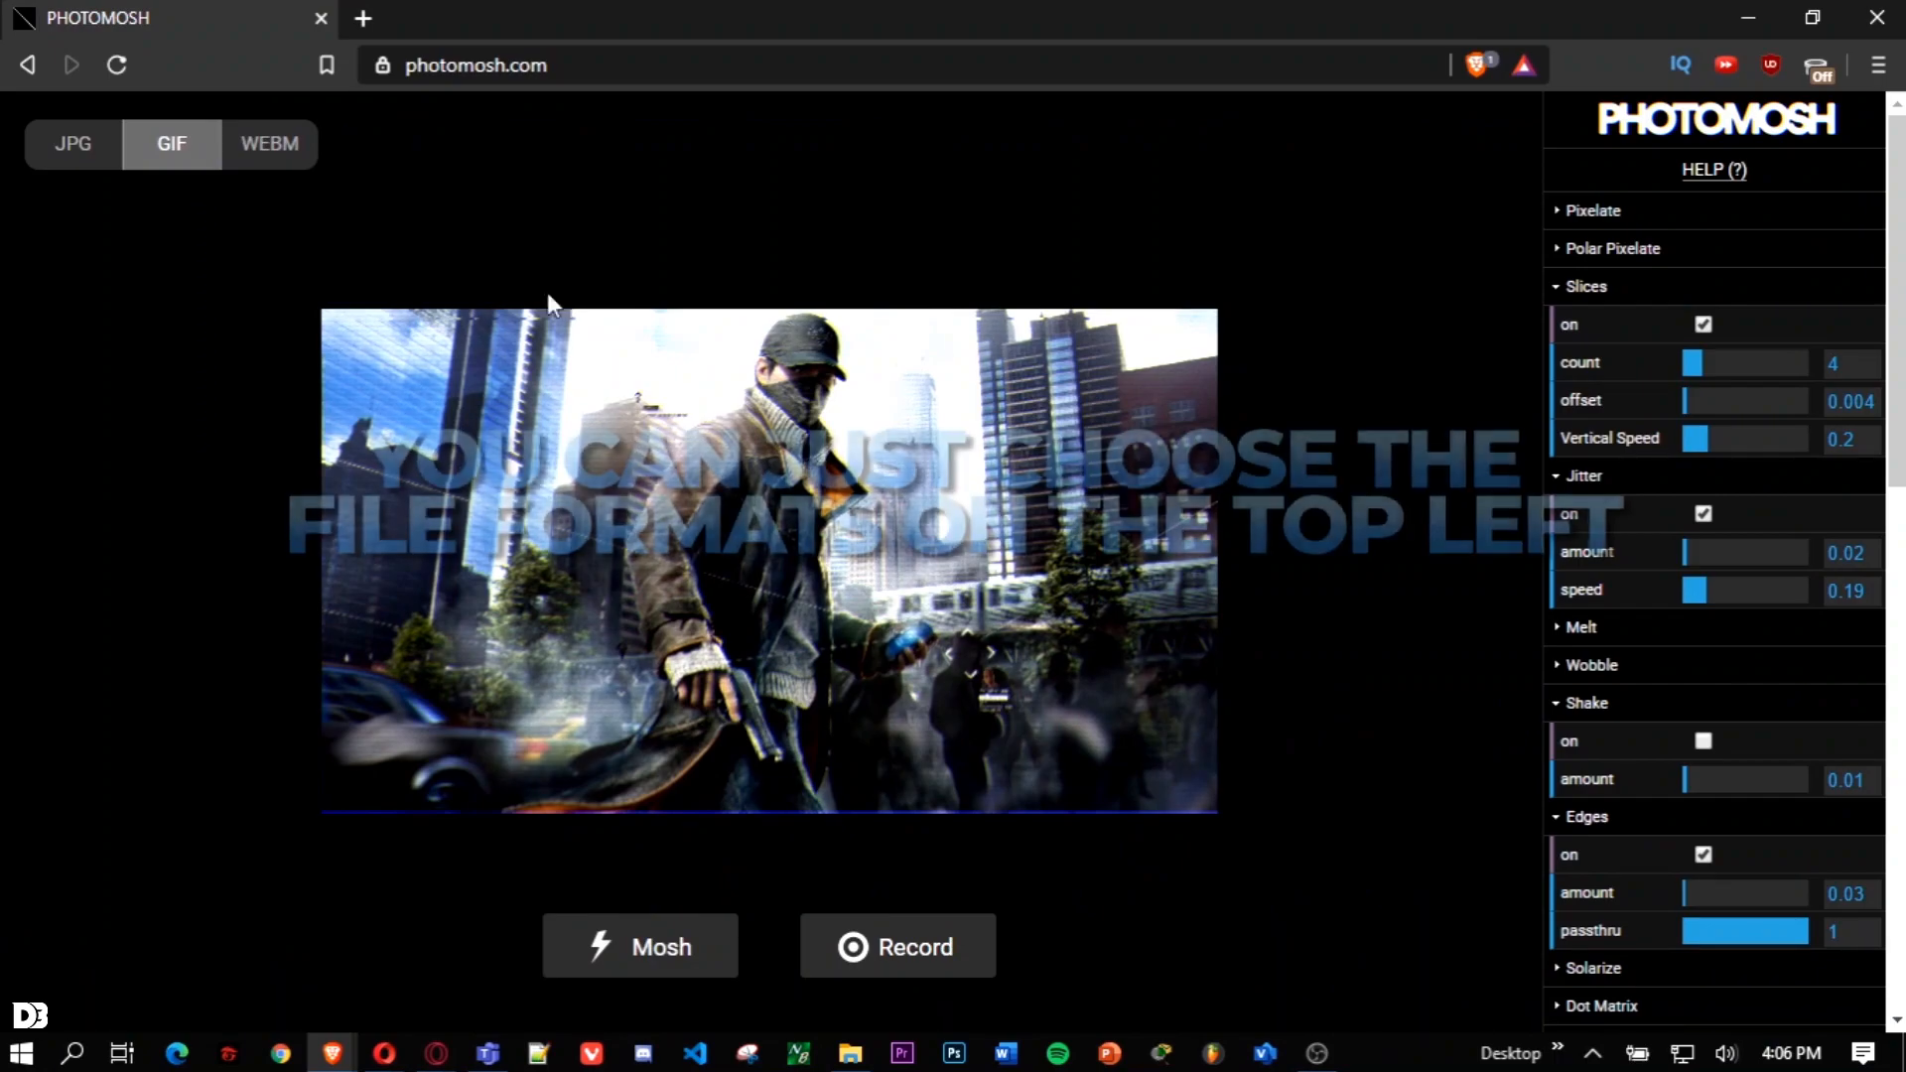
{"action": "left_click", "coordinate": [962, 955]}
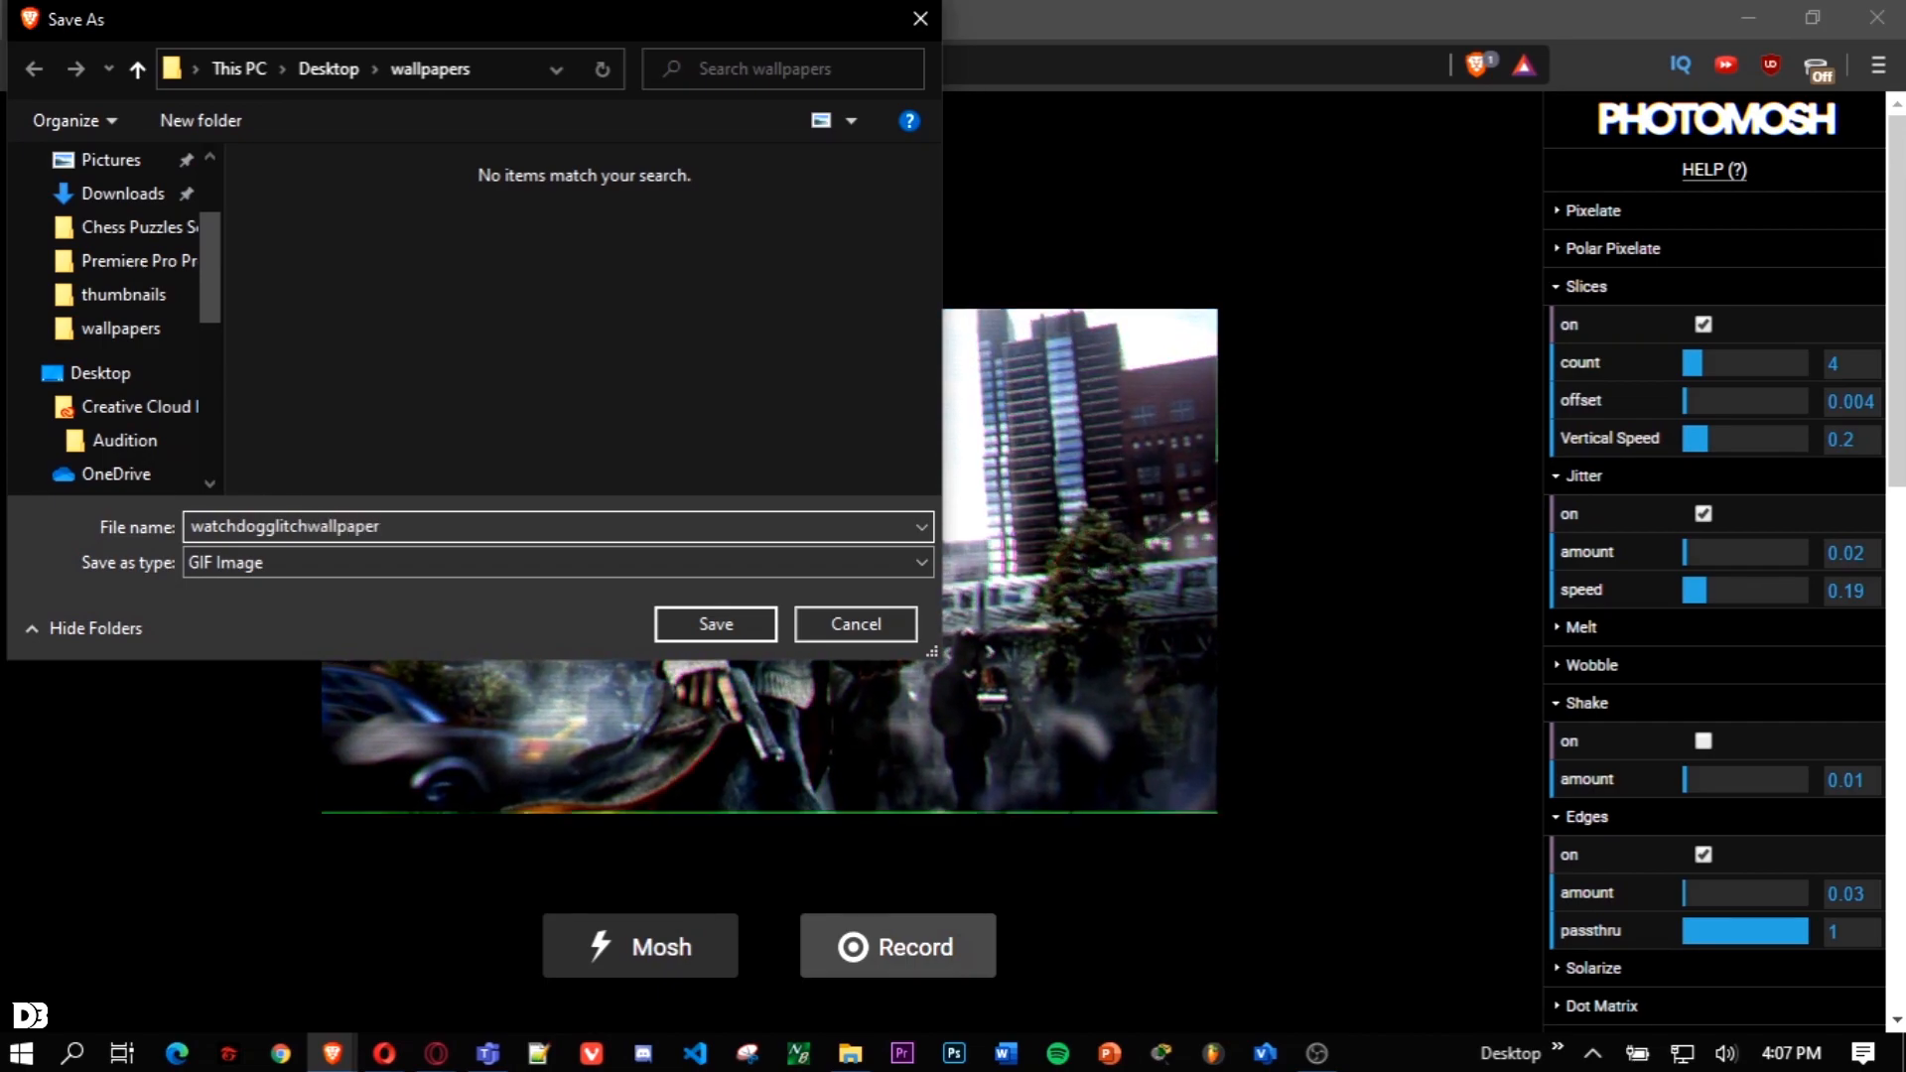
{"action": "key", "text": "Return"}
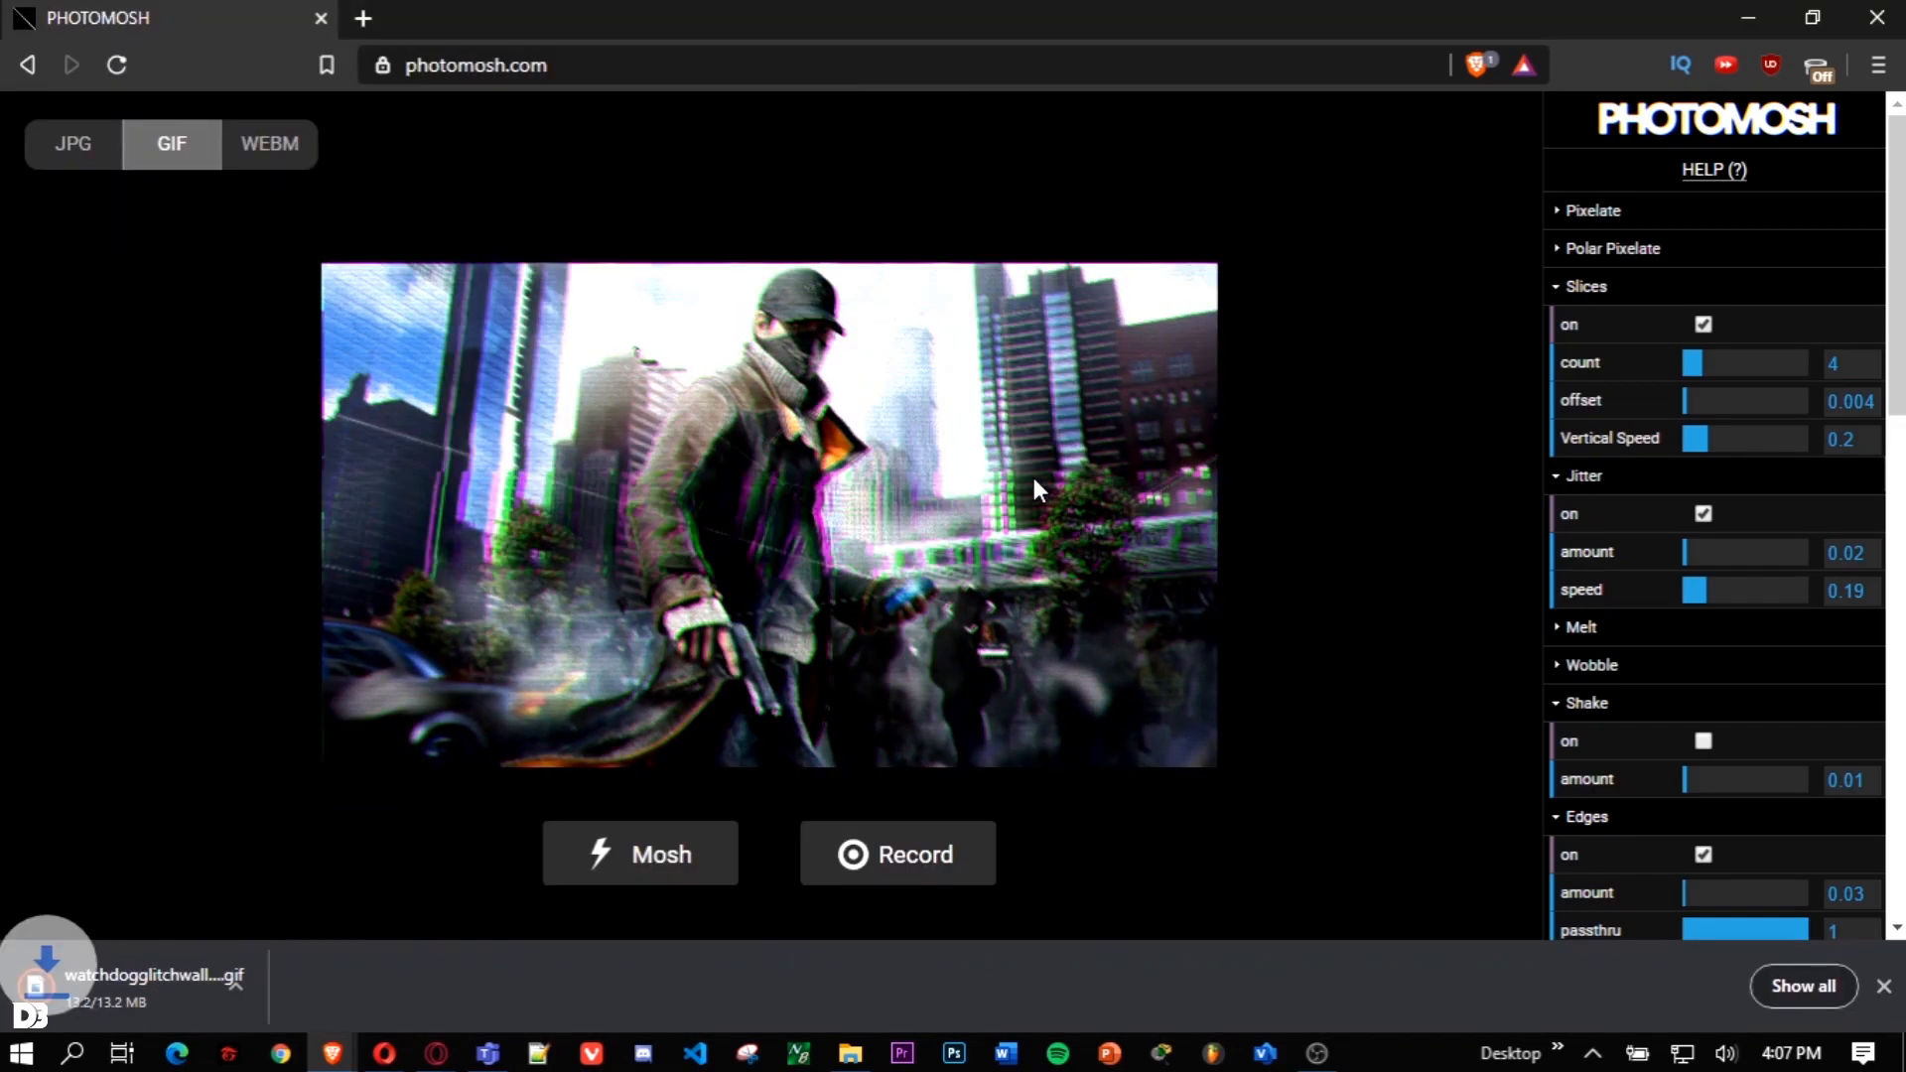
Switch the output format to JPG and save the still image in the wallpapers folder as watchdogglitchwallpaper
{"action": "left_click", "coordinate": [66, 149]}
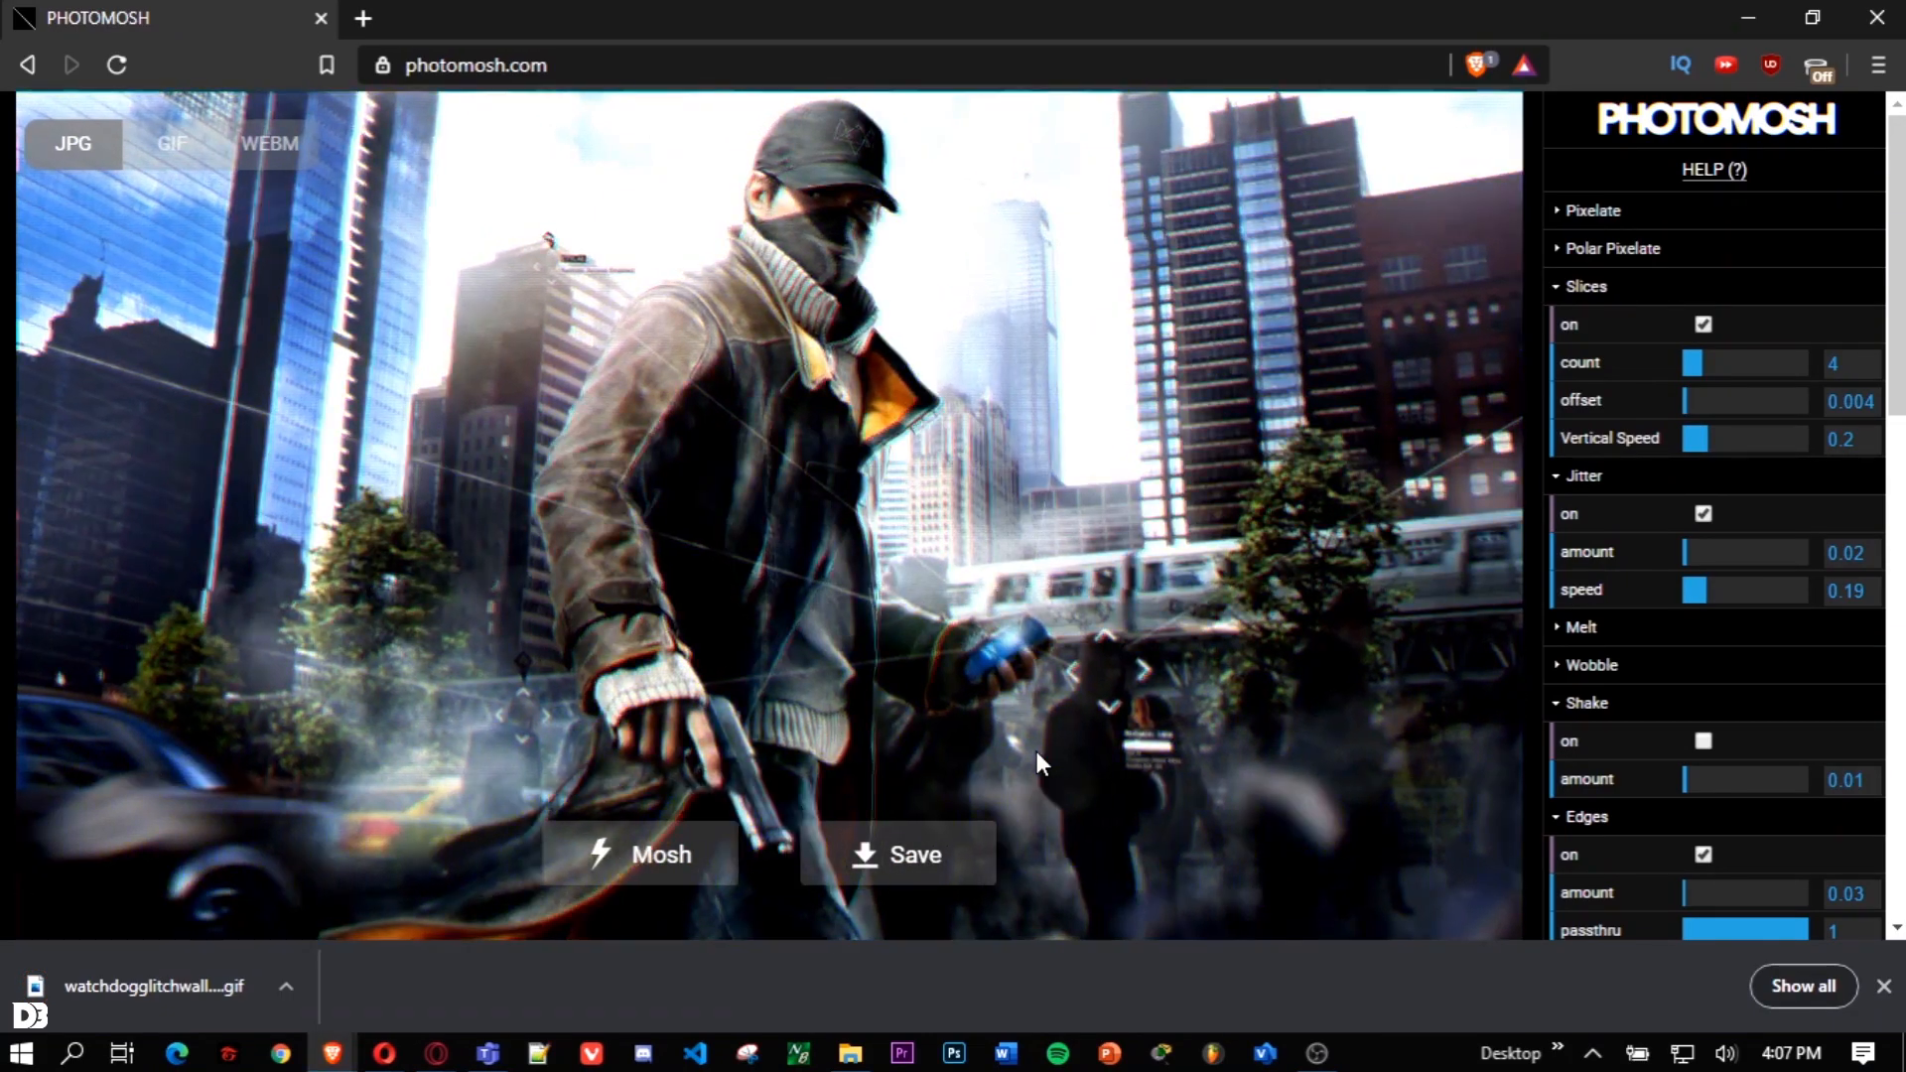
{"action": "type", "text": "watchdogglitch"}
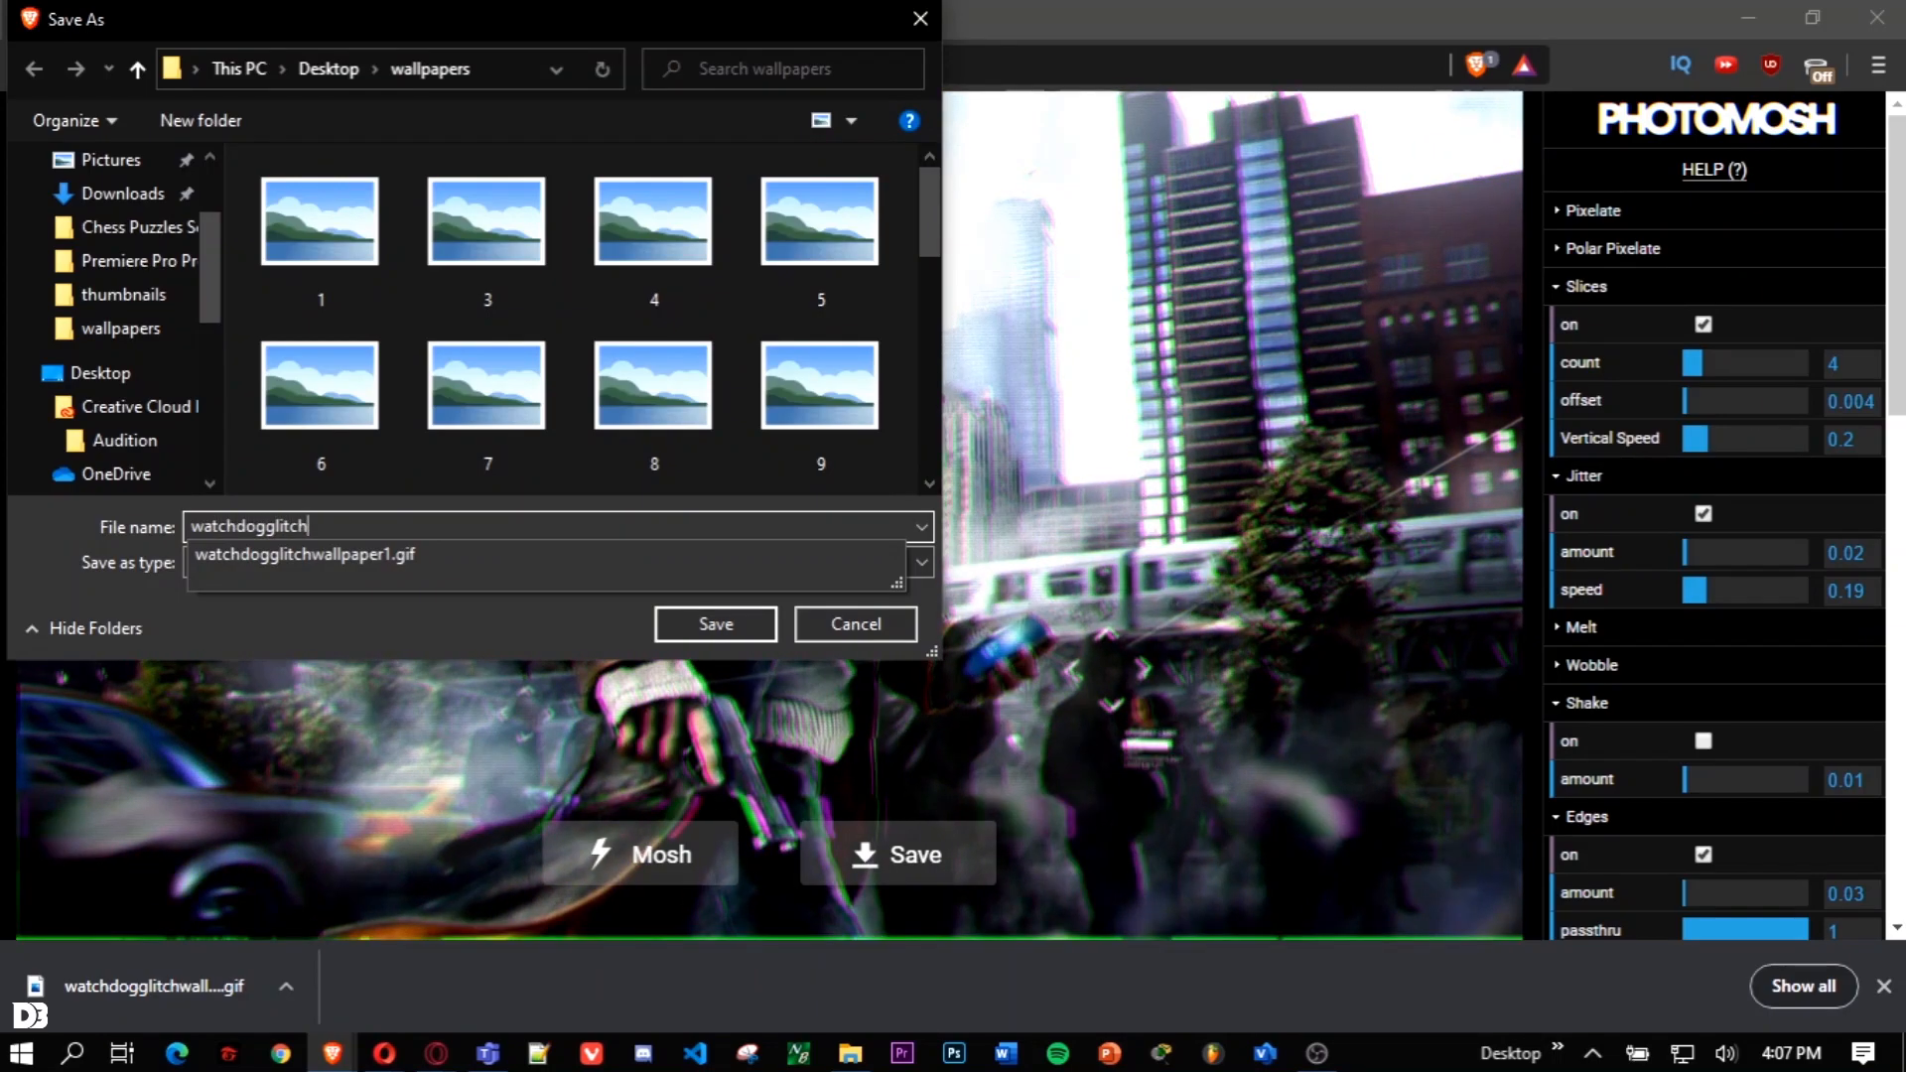
{"action": "type", "text": "wal"}
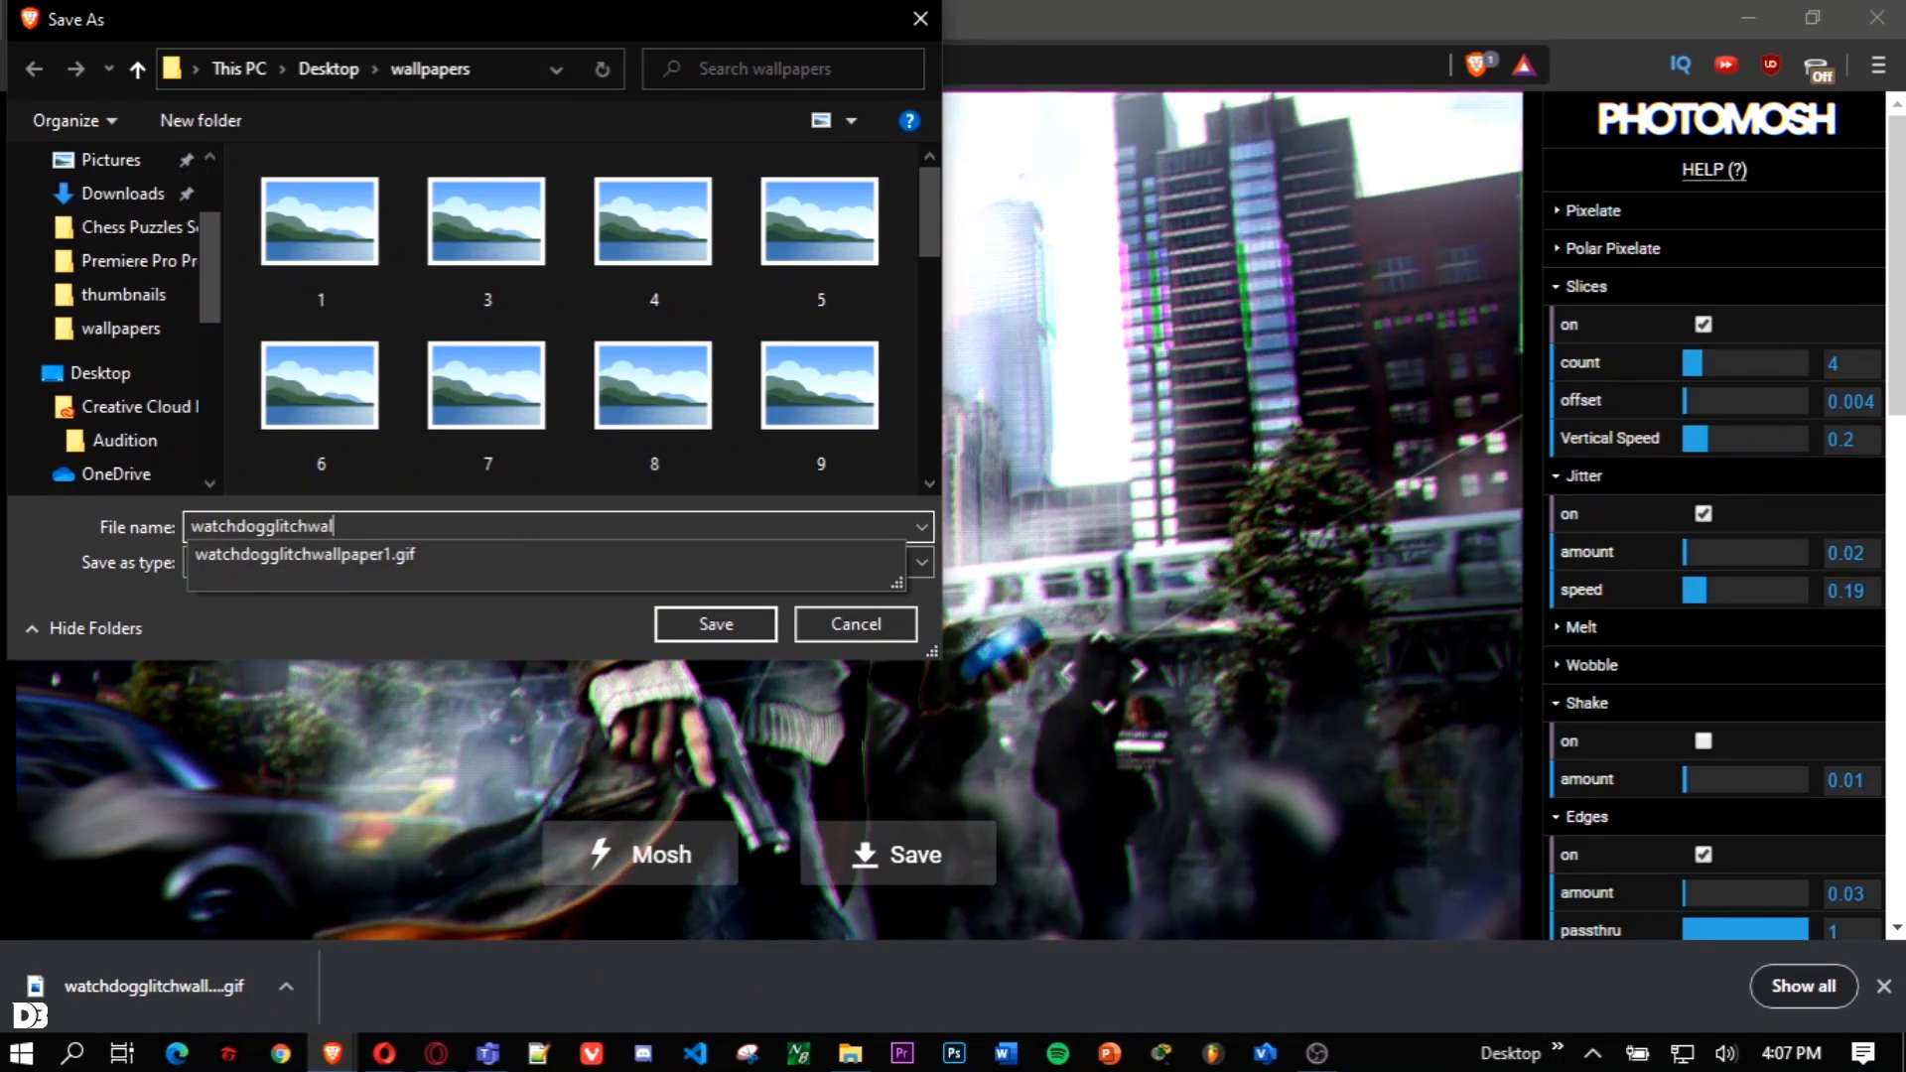
{"action": "type", "text": "lpaper"}
{"action": "key", "text": "Return"}
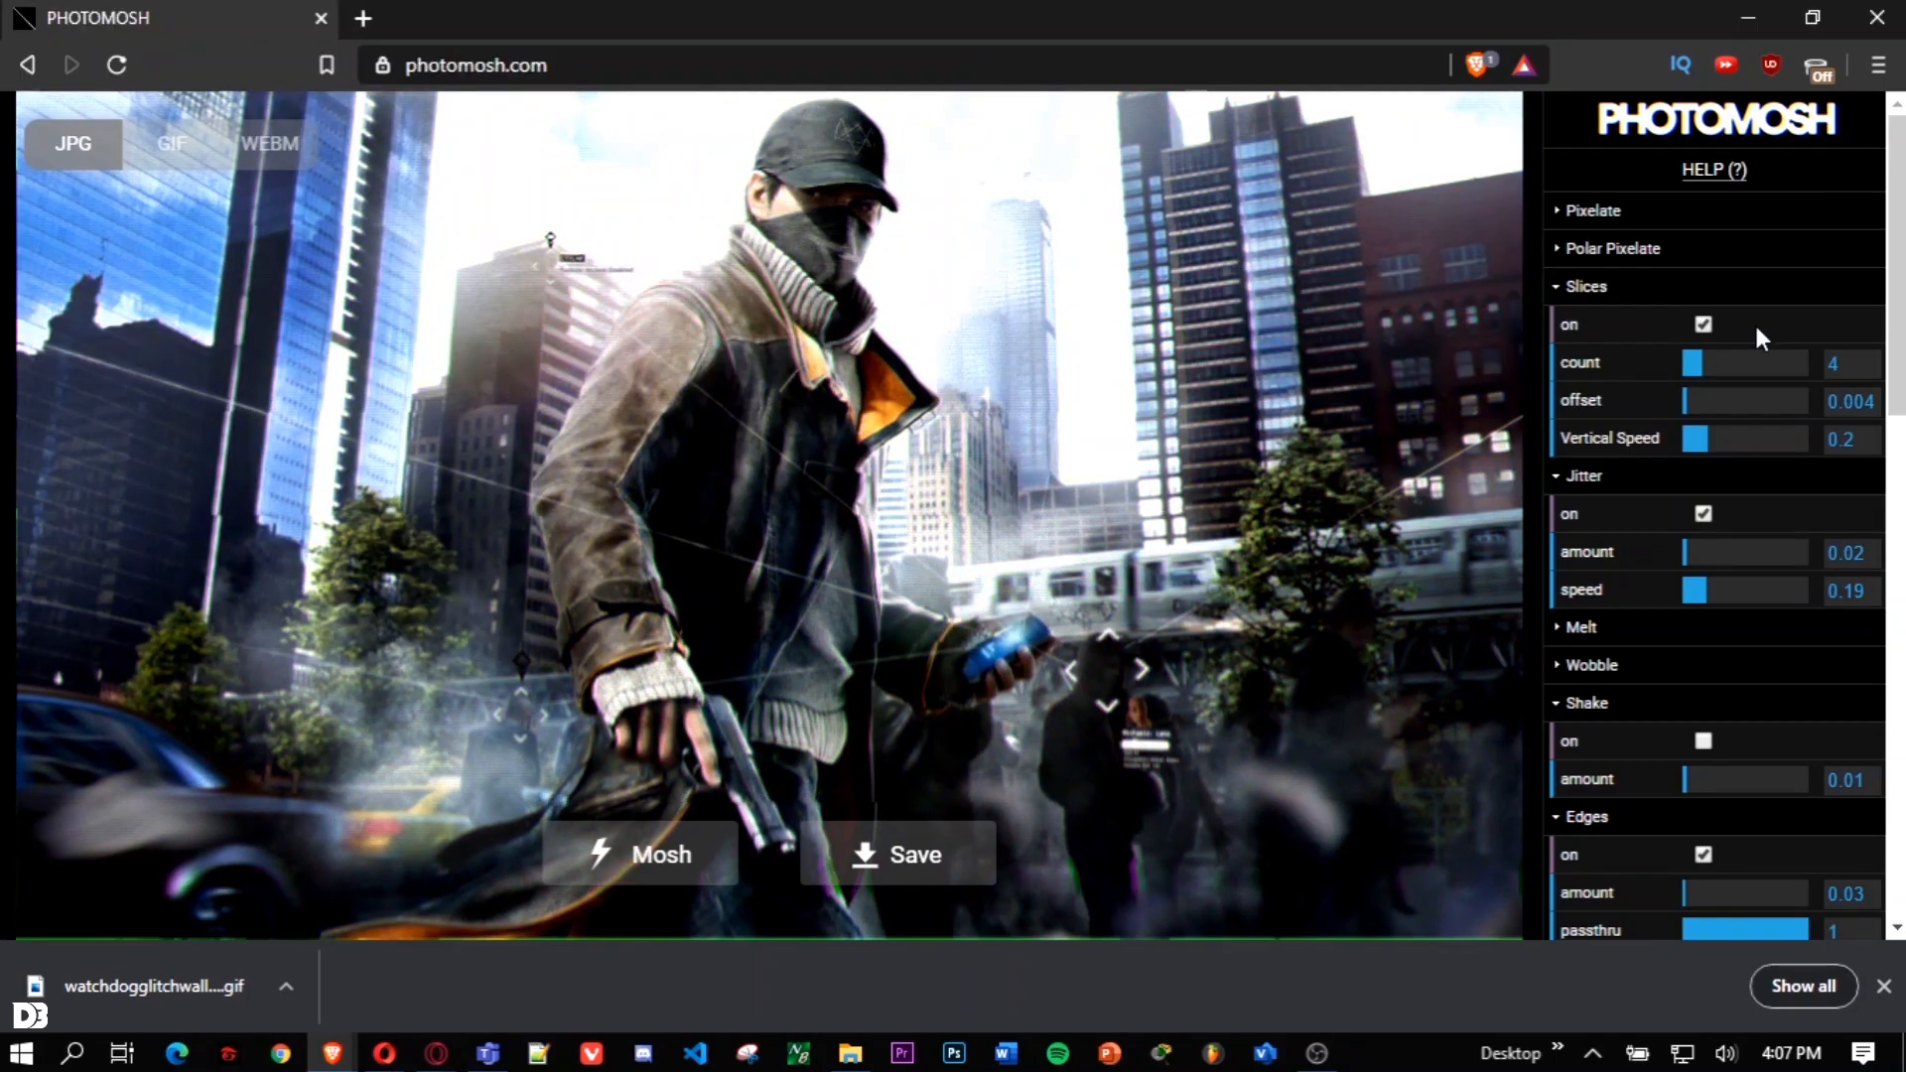